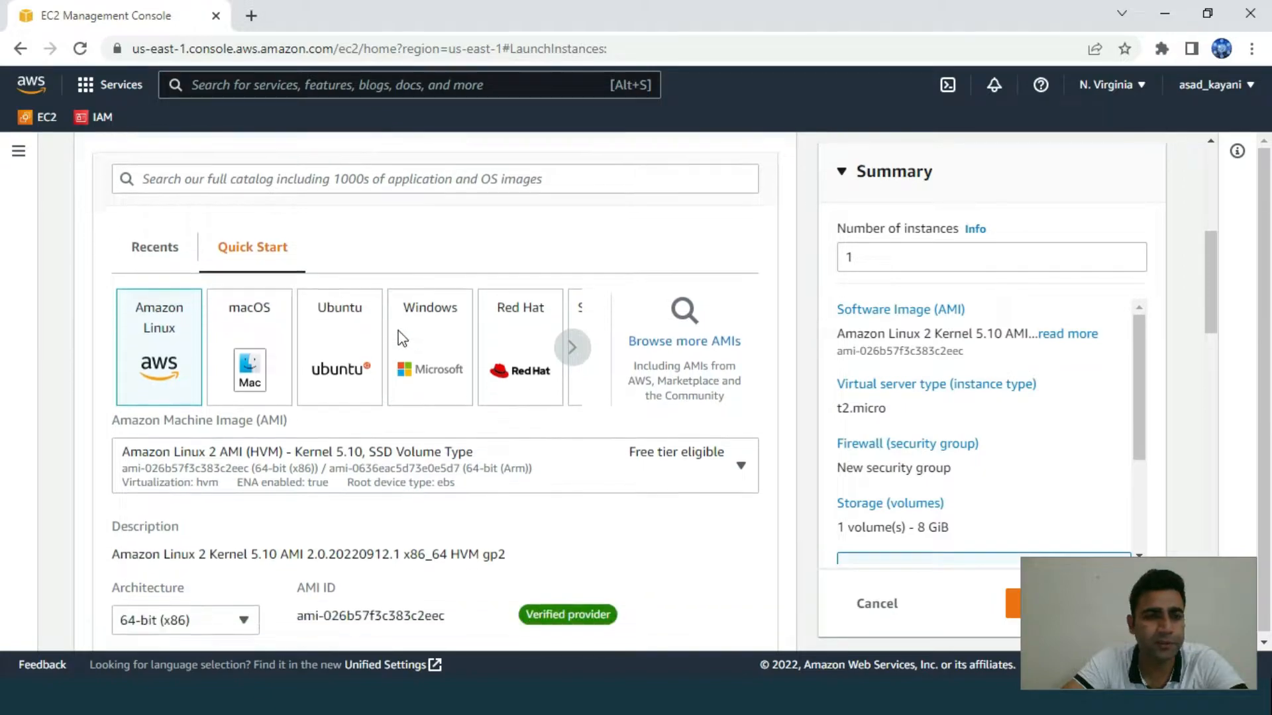
# Choose mykeypair as the login key pair for the new instance.
pyautogui.scroll(-1, 395, 421)
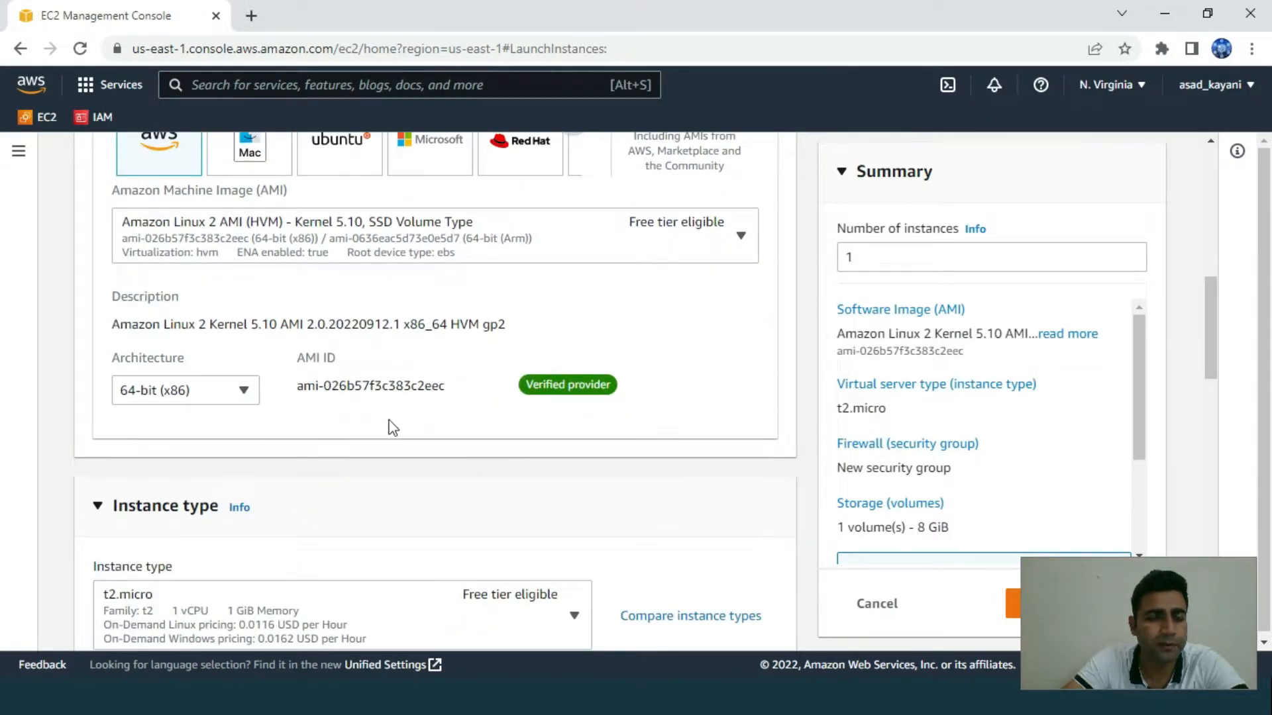
pyautogui.scroll(-1, 294, 399)
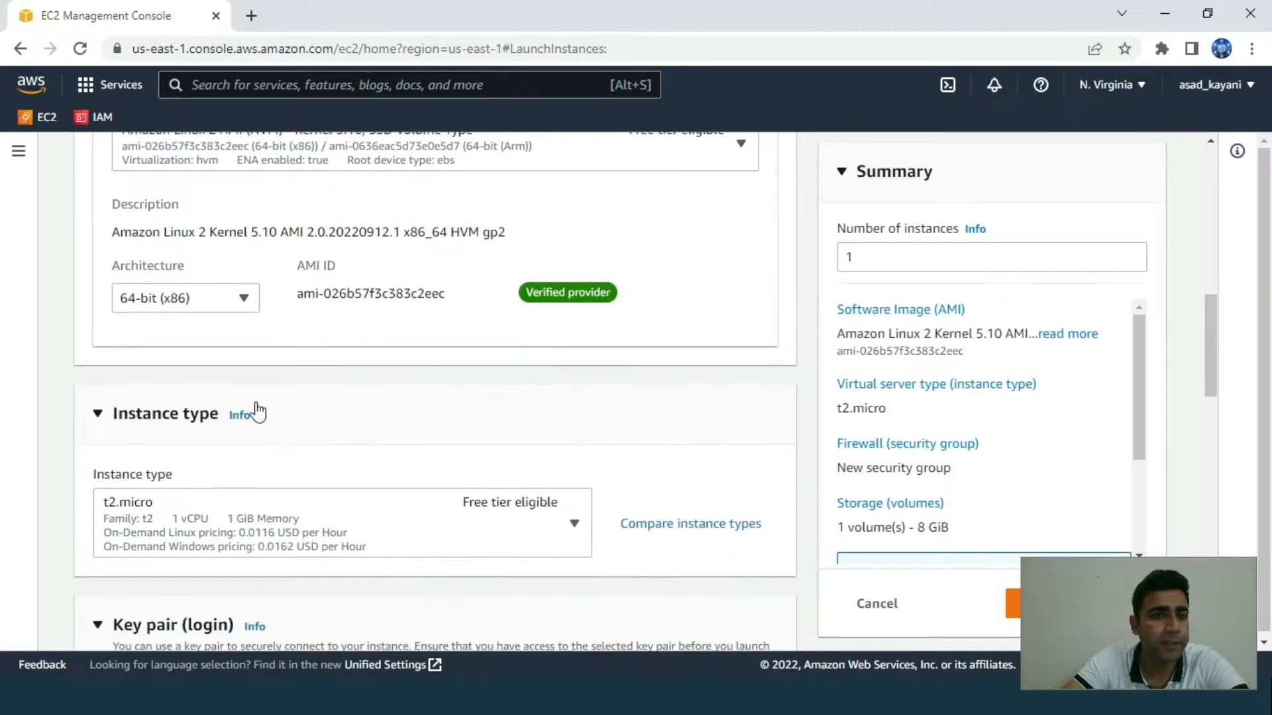
pyautogui.scroll(2, 194, 257)
pyautogui.scroll(-3, 257, 354)
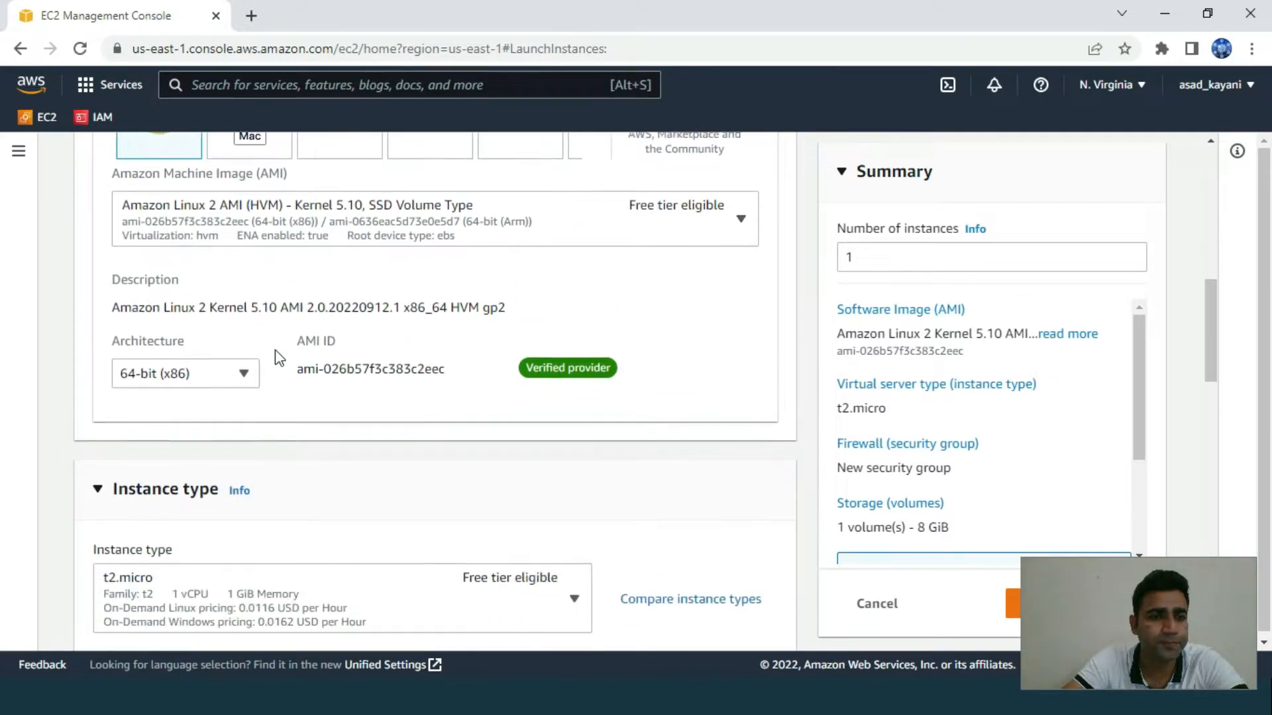
pyautogui.scroll(-3, 256, 351)
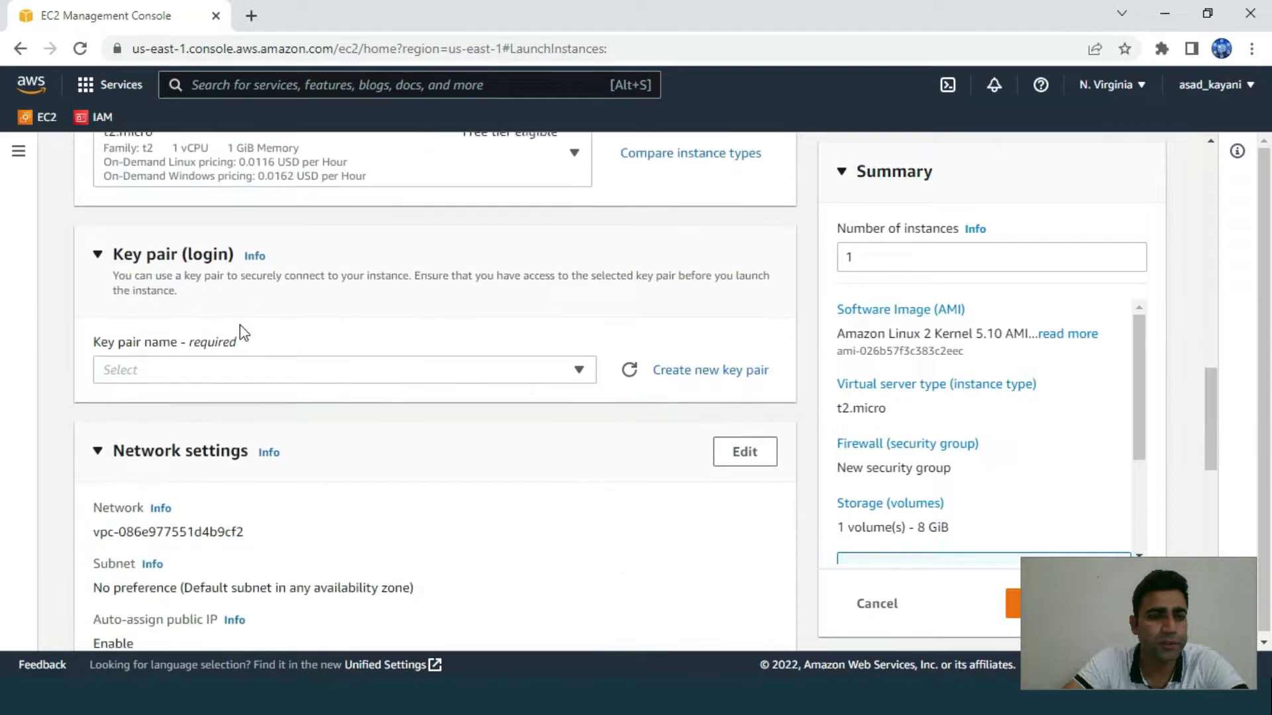
pyautogui.click(560, 374)
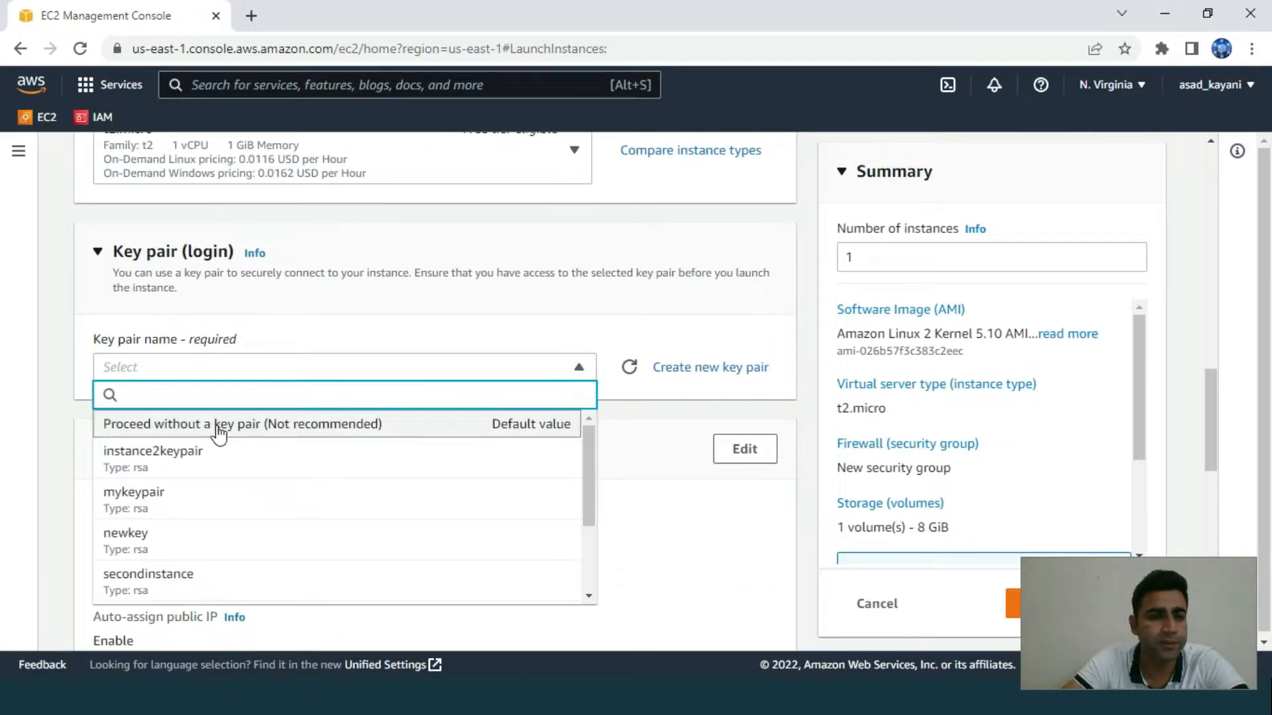
pyautogui.click(173, 498)
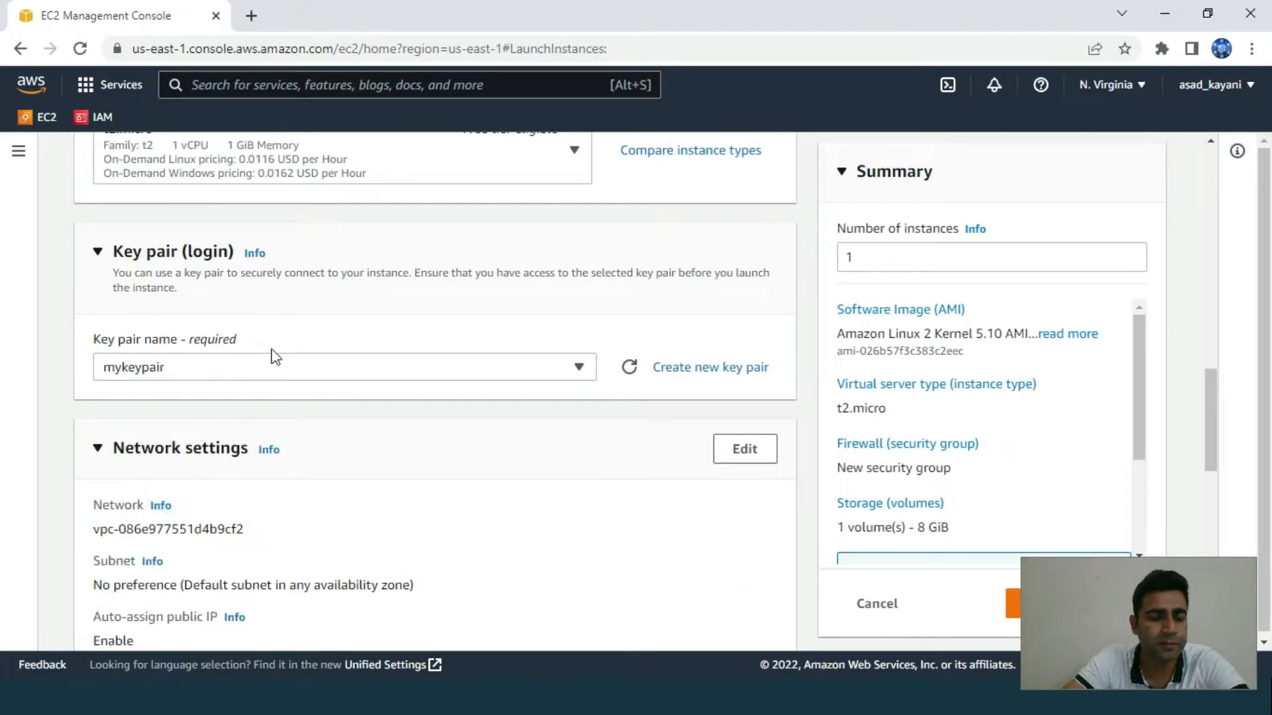
# Switch the firewall setting to an existing security group and choose launch-wizard-1.
pyautogui.scroll(-4, 477, 443)
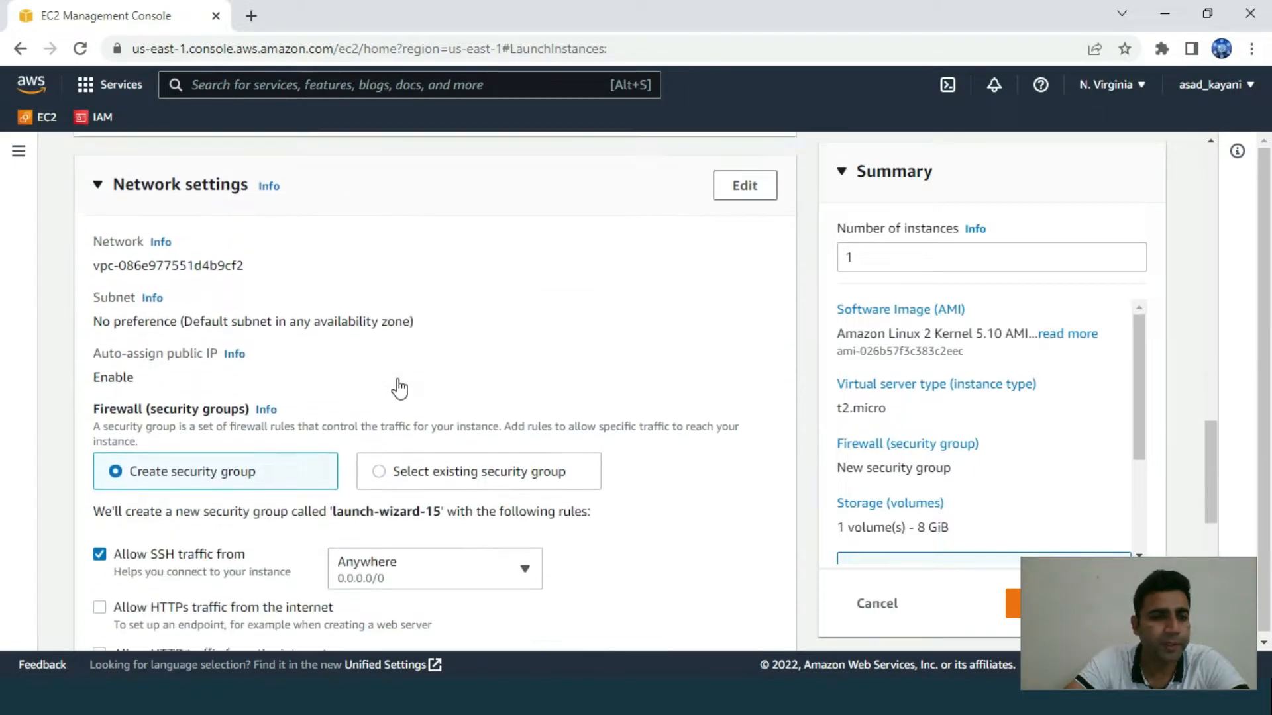
pyautogui.click(398, 464)
pyautogui.scroll(-1, 332, 419)
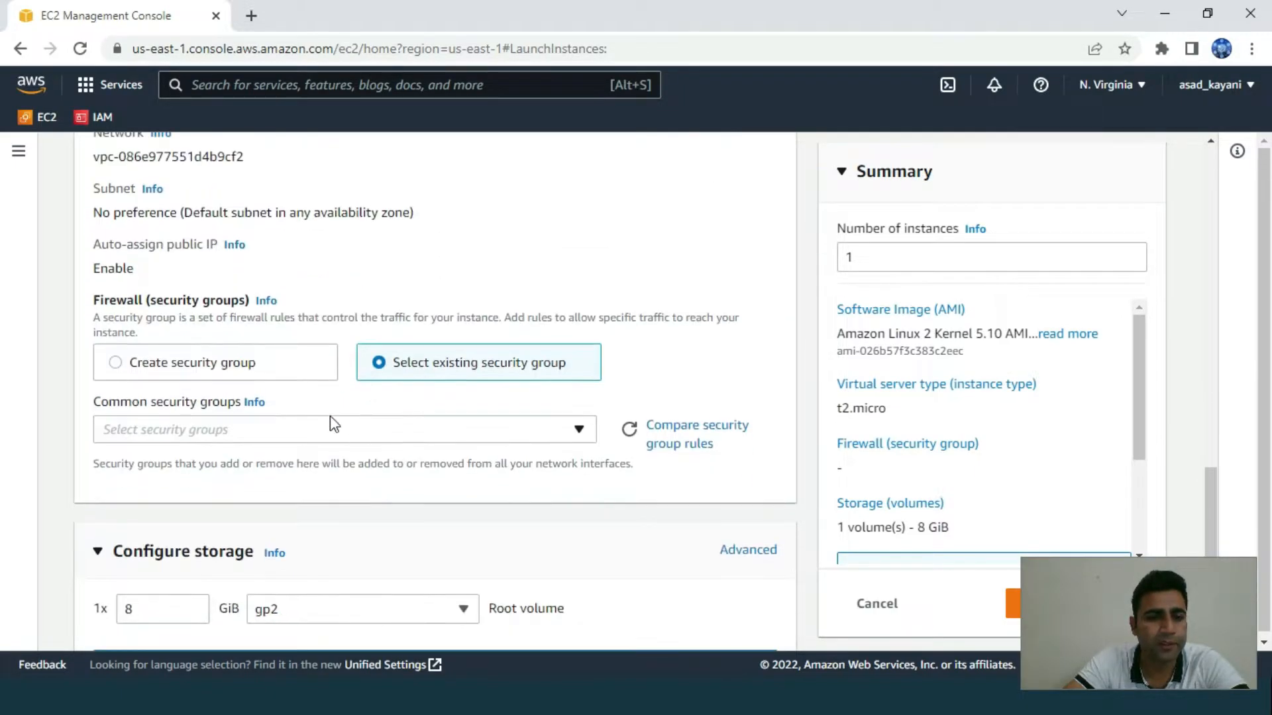
pyautogui.click(289, 429)
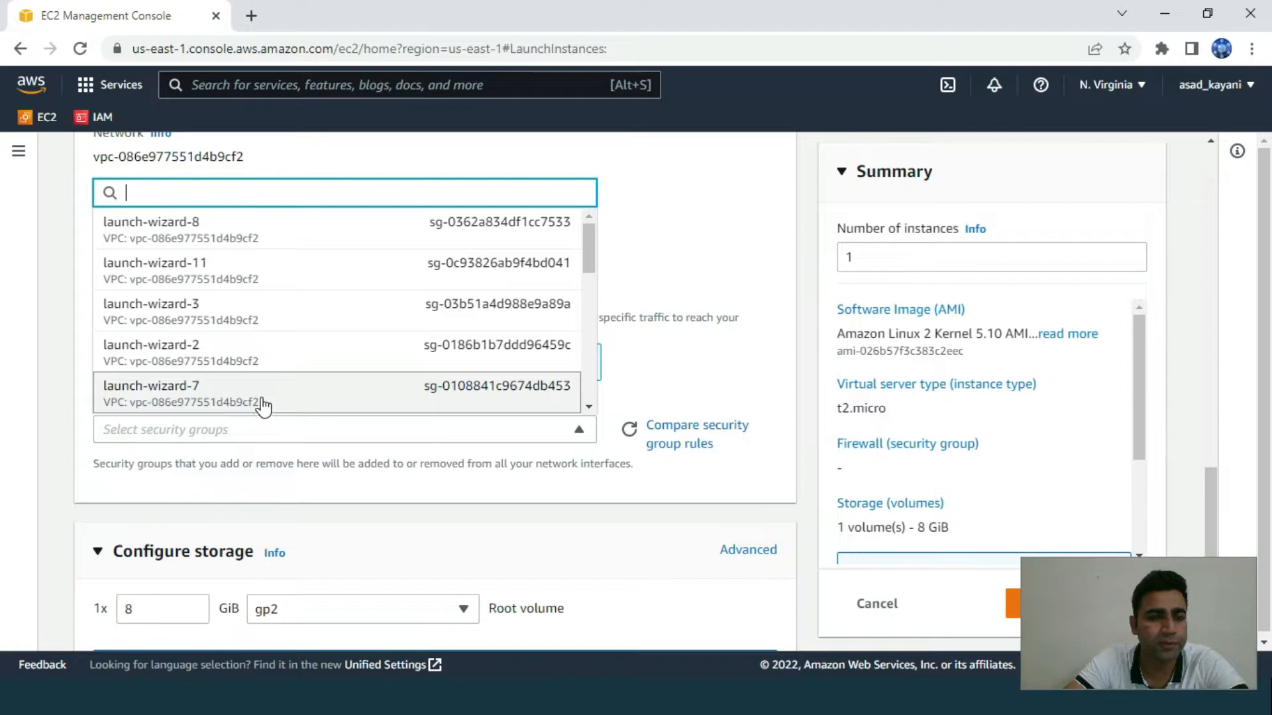
pyautogui.scroll(-2, 265, 371)
pyautogui.scroll(-3, 225, 371)
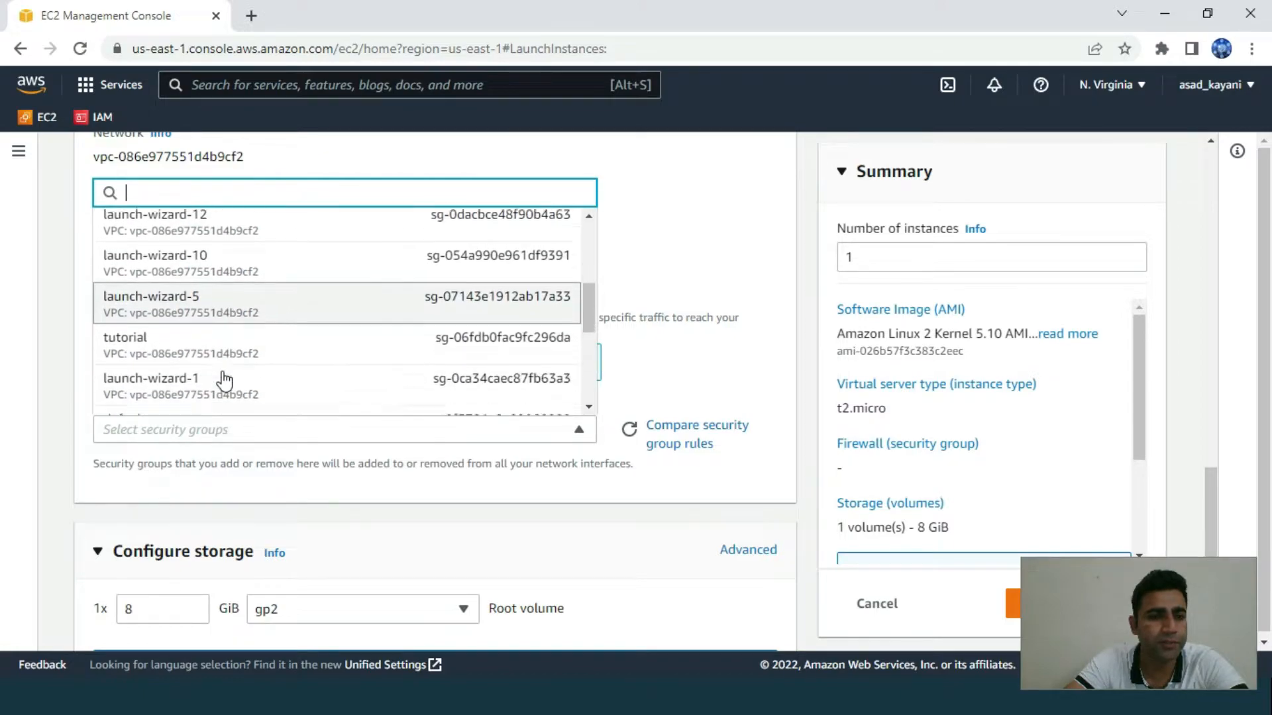
pyautogui.click(218, 362)
# Add a user data bash script under the advanced details that runs yum update, installs, starts and enables httpd, and writes a Hello World index.html.
pyautogui.scroll(-5, 285, 464)
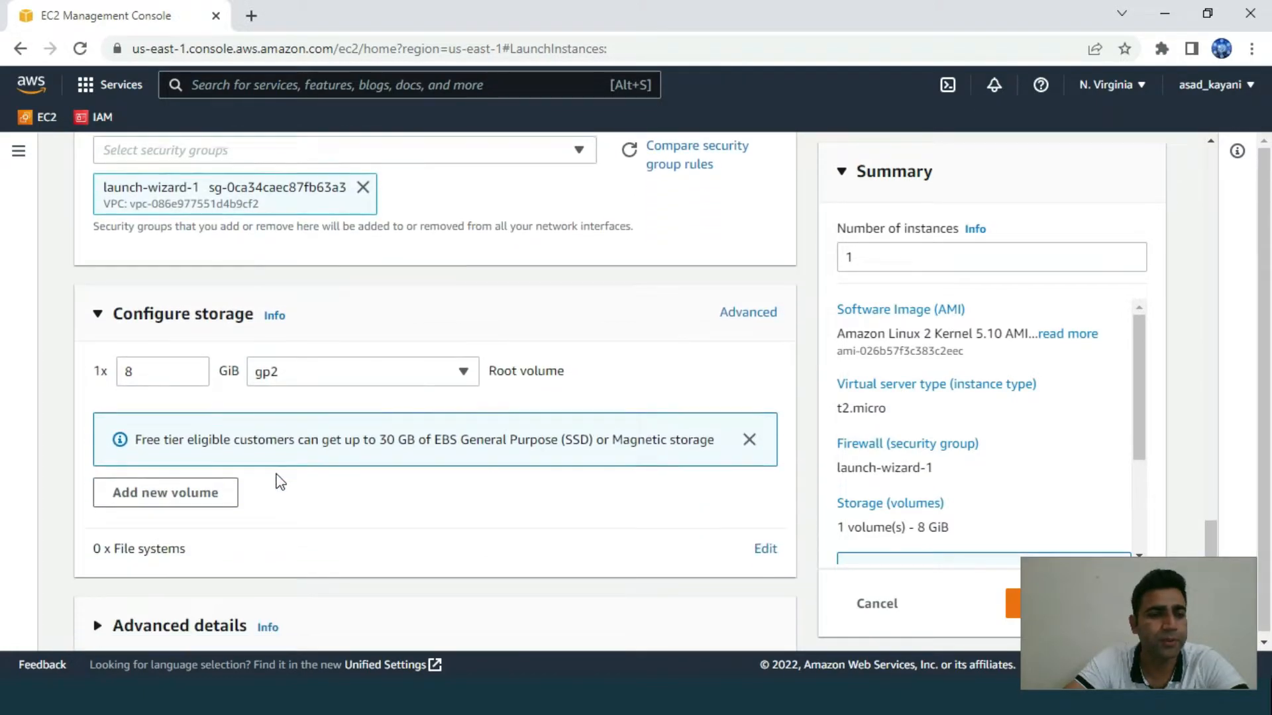
pyautogui.click(98, 598)
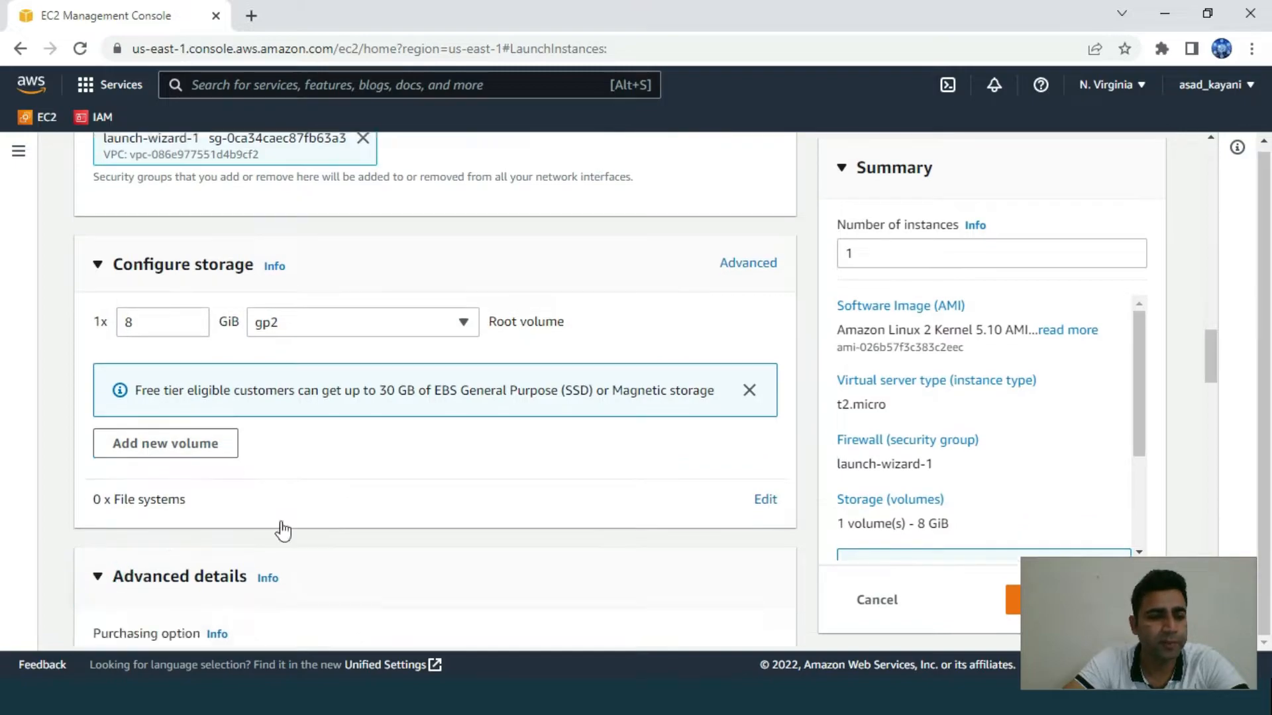
pyautogui.scroll(-12, 307, 500)
pyautogui.scroll(-20, 242, 476)
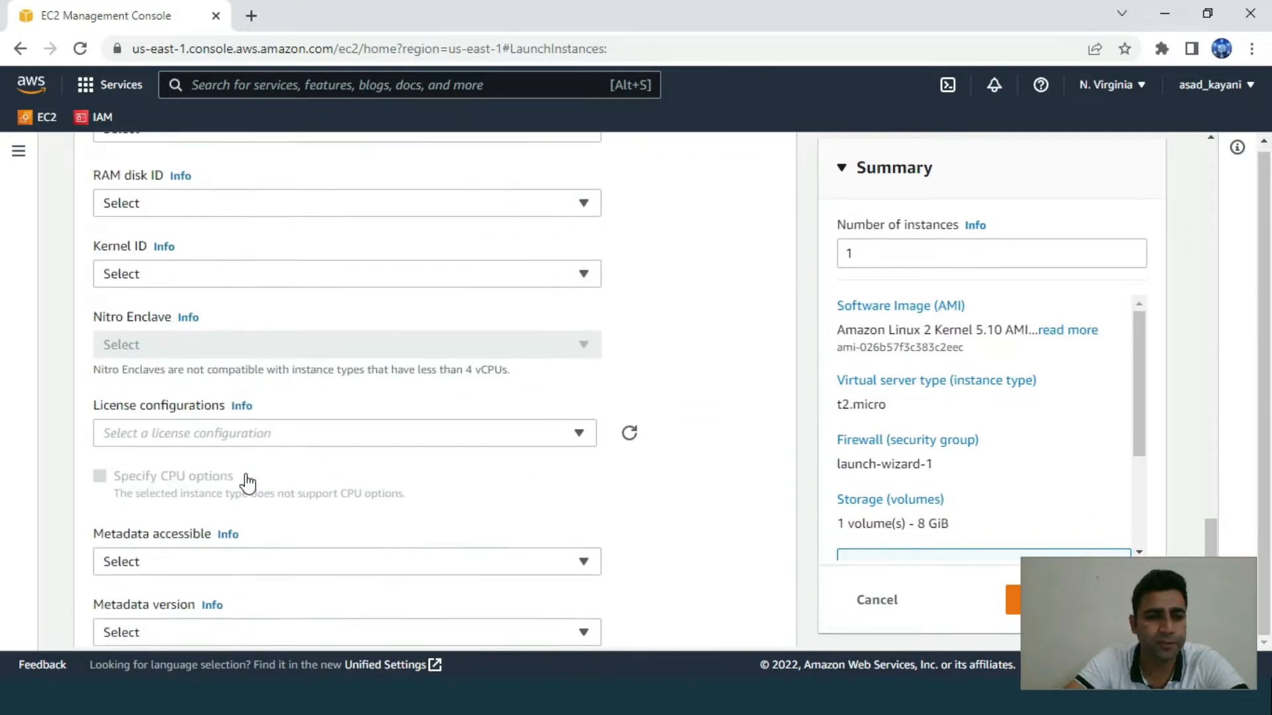
pyautogui.click(244, 347)
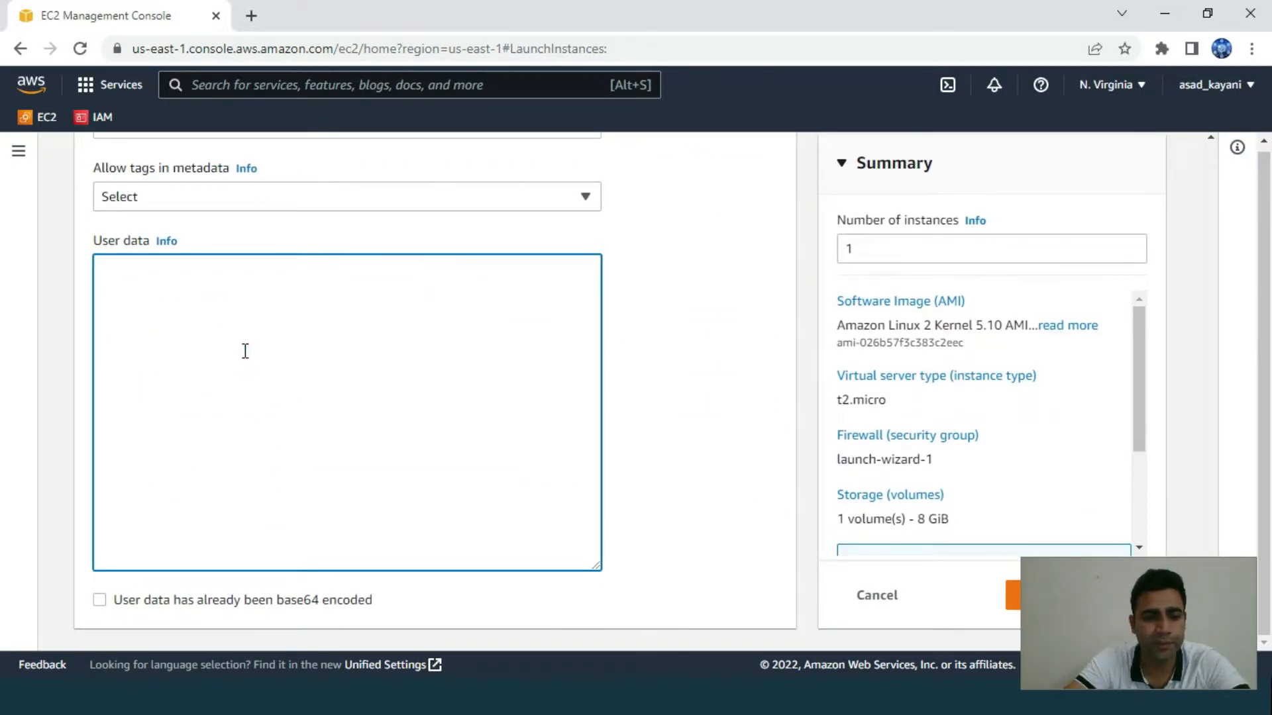
pyautogui.write('#!/bin/bash  # Use this for your user data (script from top to bottom)  # install httpd (Linux 2 version)  yum update -y  yum install -y httpd  systemctl start httpd  systemctl enable httpd  echo "<h1>Hello World from $(hostname -f)</h1>" > /var/www/html/index.html')
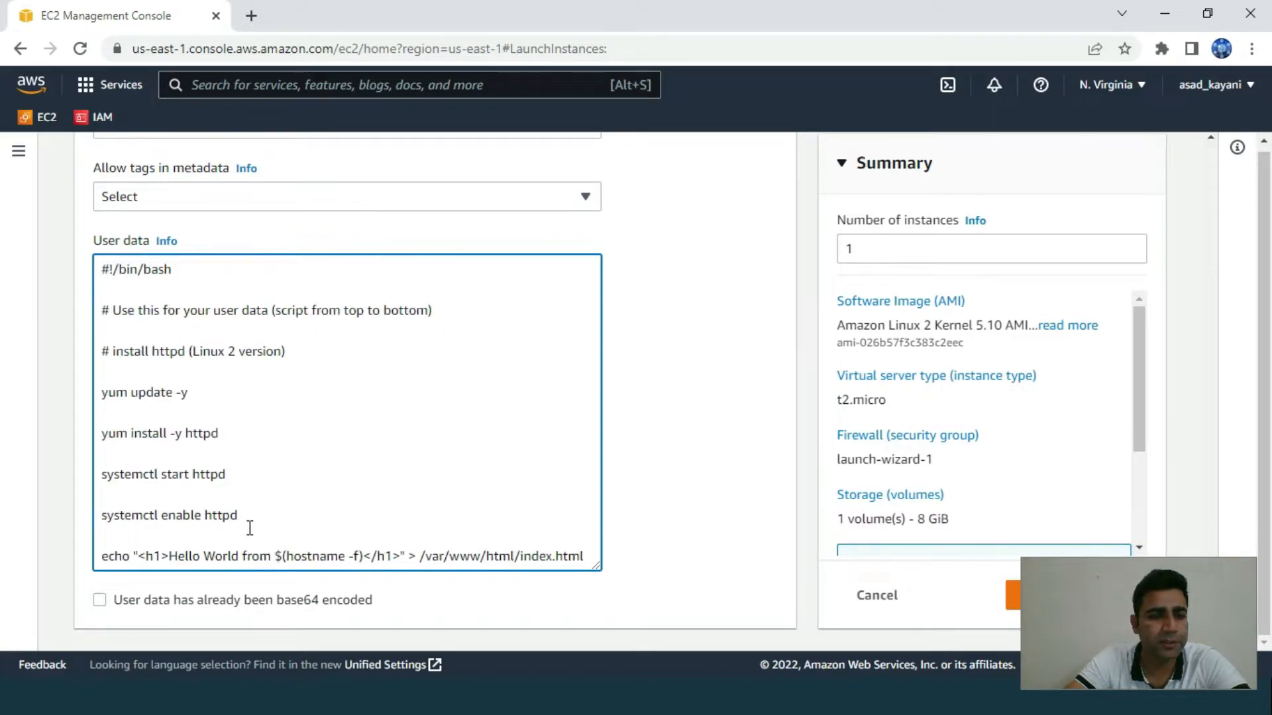
# Delete the final echo line that writes the Hello World page to /var/www/html/index.html from the user data script.
pyautogui.moveTo(258, 515); pyautogui.dragTo(606, 562)
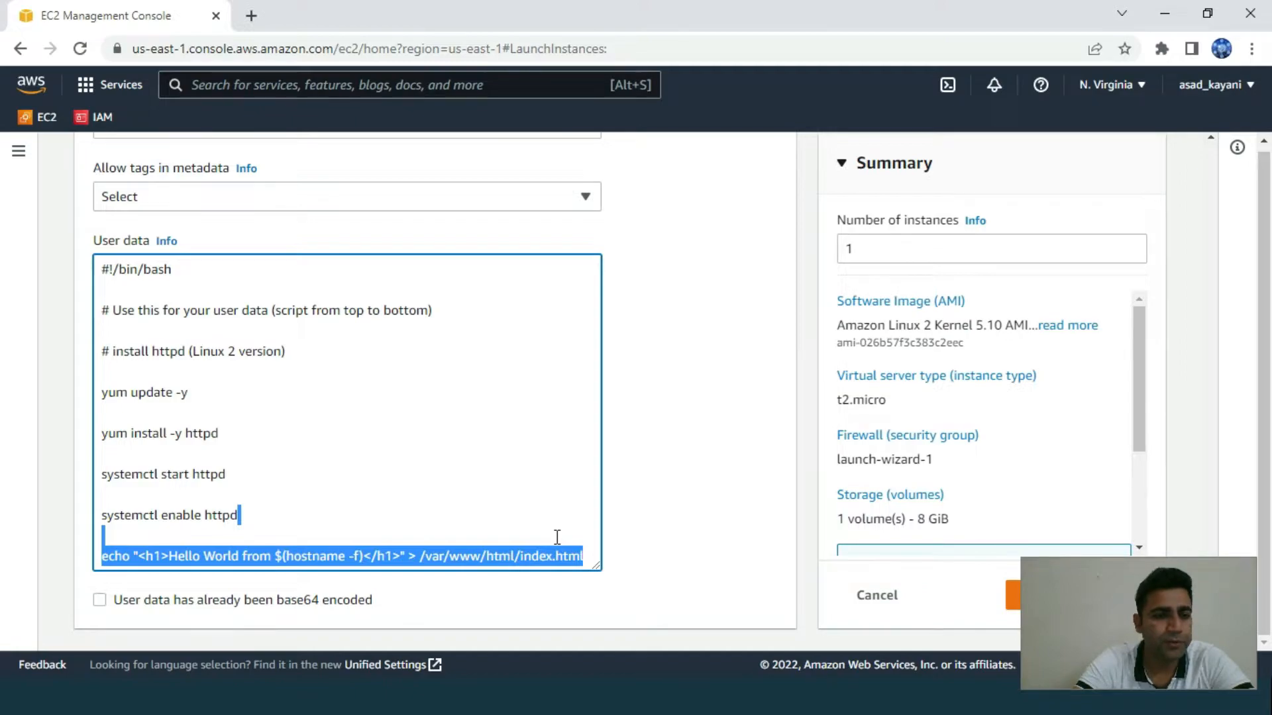
pyautogui.press('BackSpace')
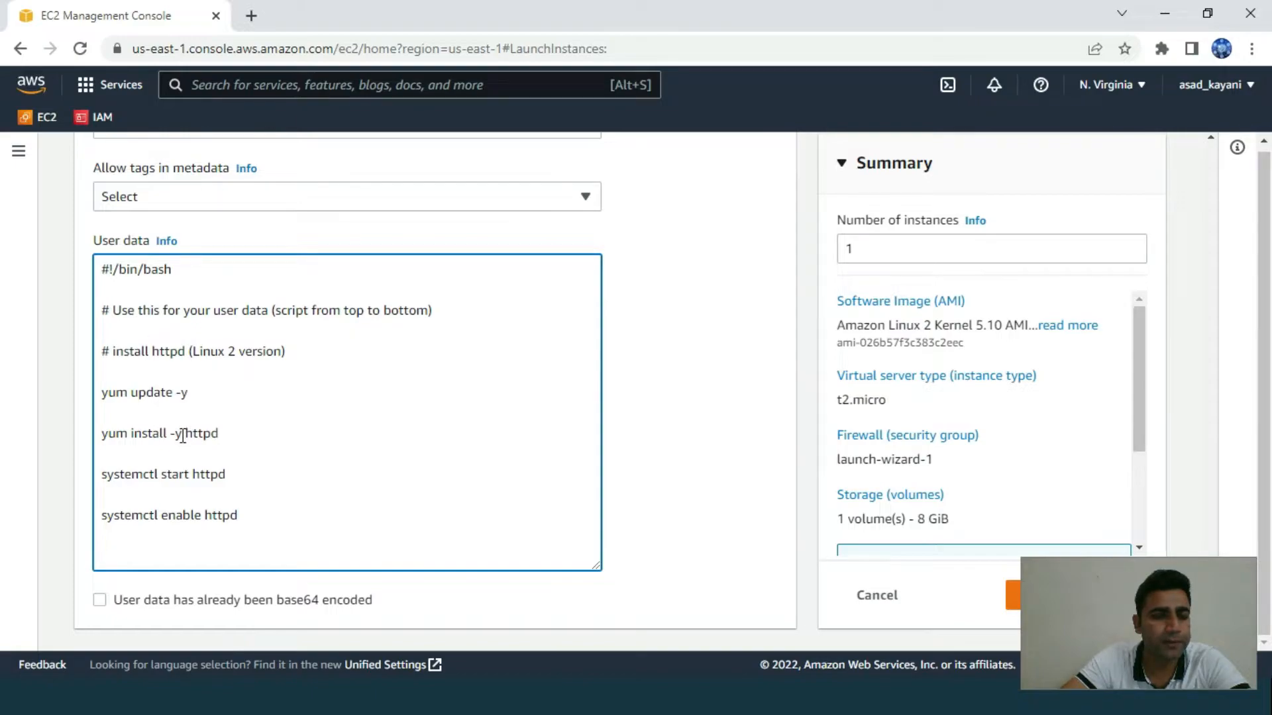
pyautogui.moveTo(182, 437); pyautogui.dragTo(249, 435)
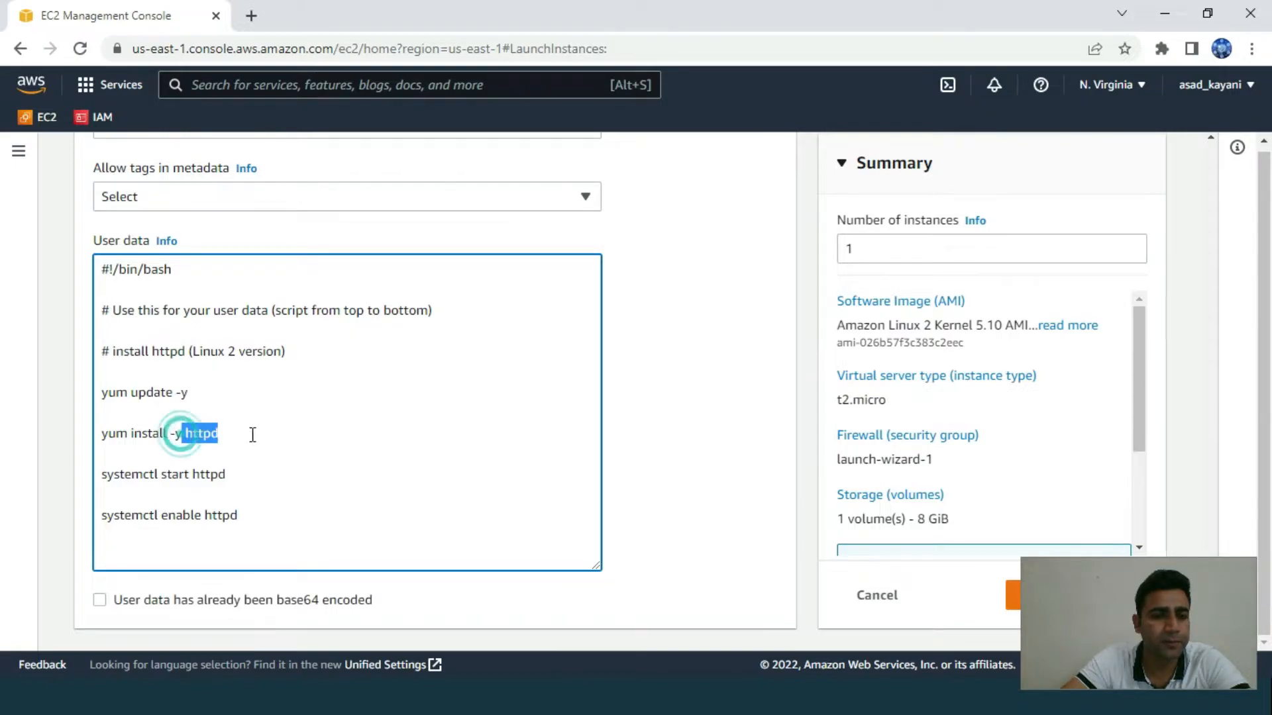
pyautogui.click(176, 483)
pyautogui.click(205, 471)
pyautogui.click(224, 515)
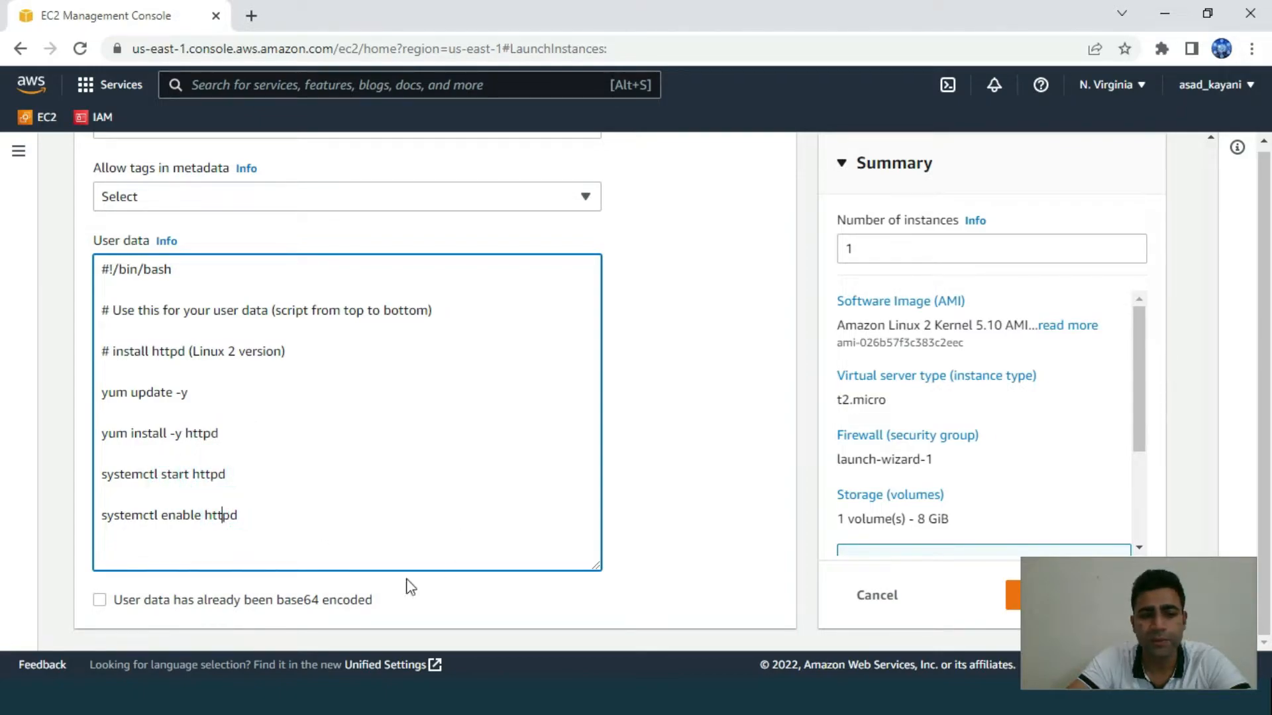
# Launch the configured instance and show it in the refreshed list of instances.
pyautogui.click(1079, 587)
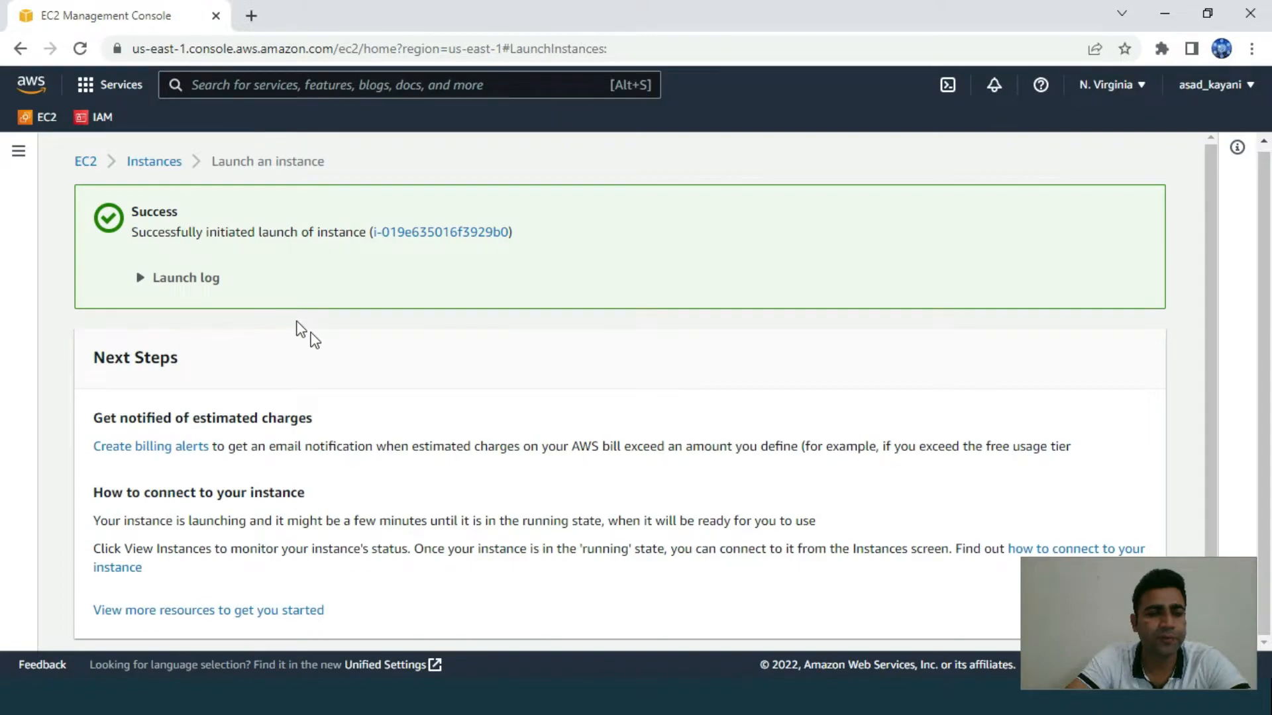
pyautogui.click(157, 163)
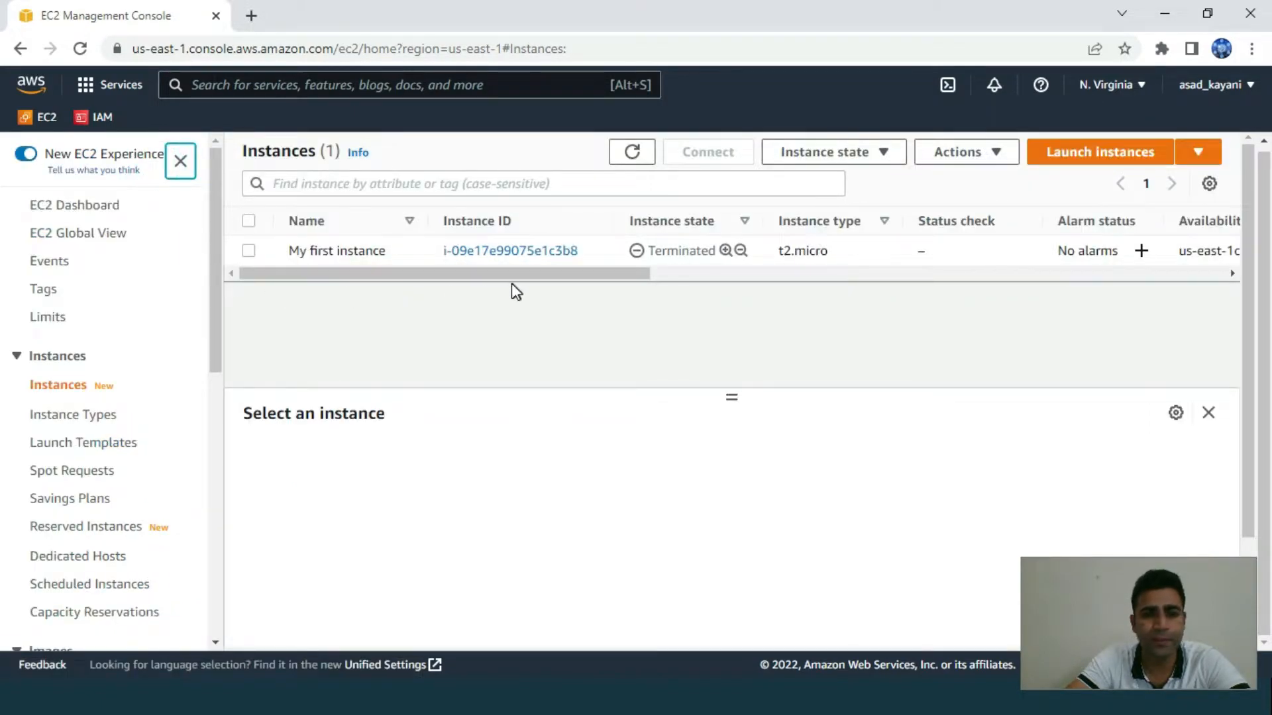
pyautogui.click(632, 154)
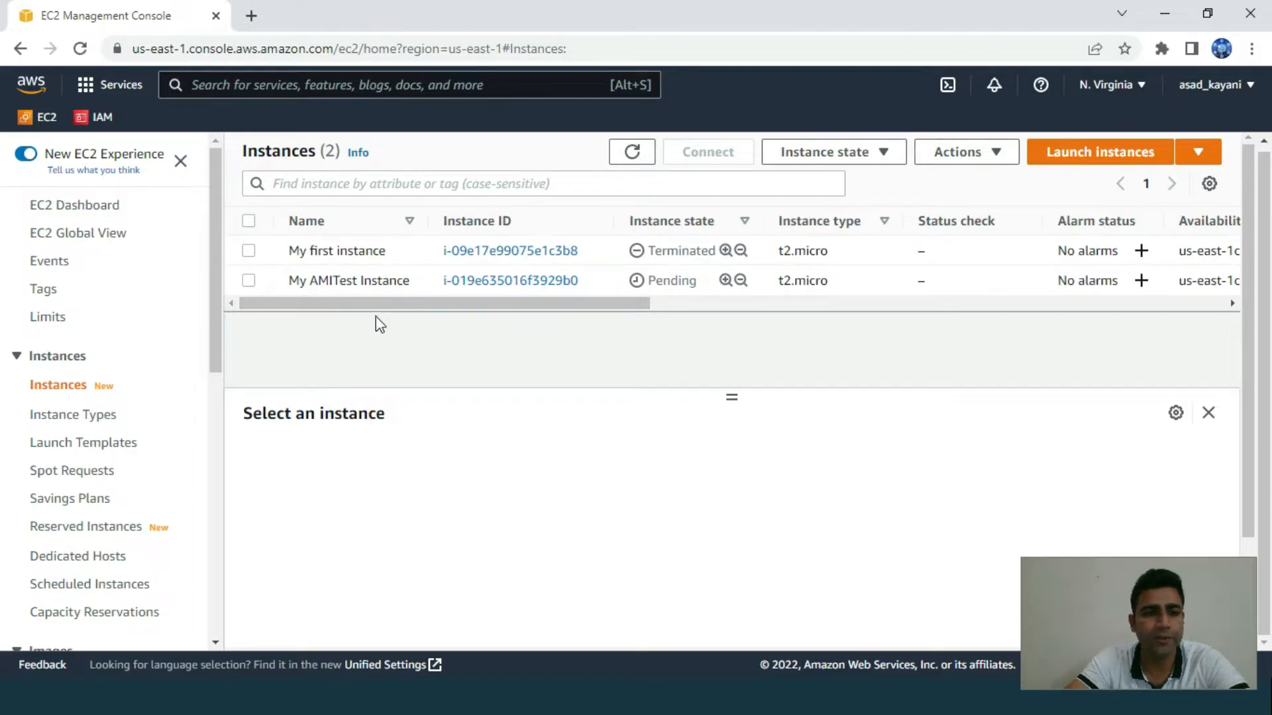
# Refresh the instances list to check the state of My AMITest Instance, keeping that instance selected.
pyautogui.click(248, 280)
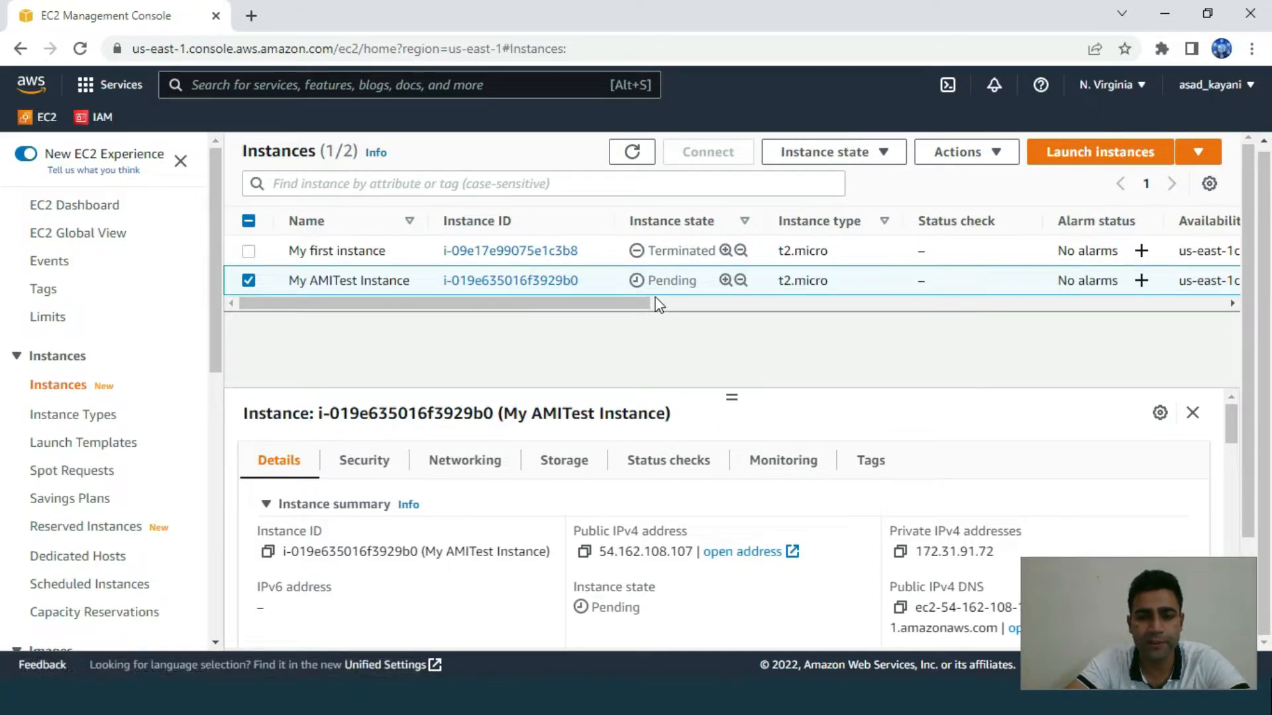
pyautogui.click(631, 156)
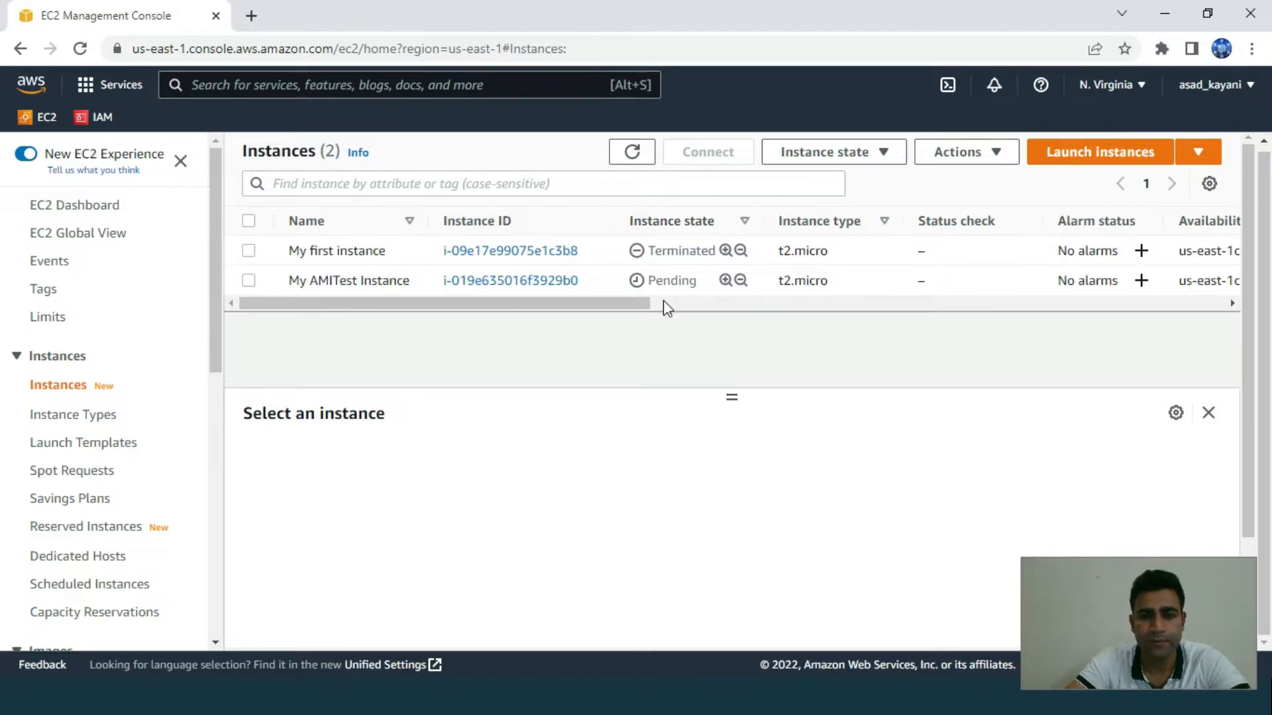
pyautogui.click(267, 281)
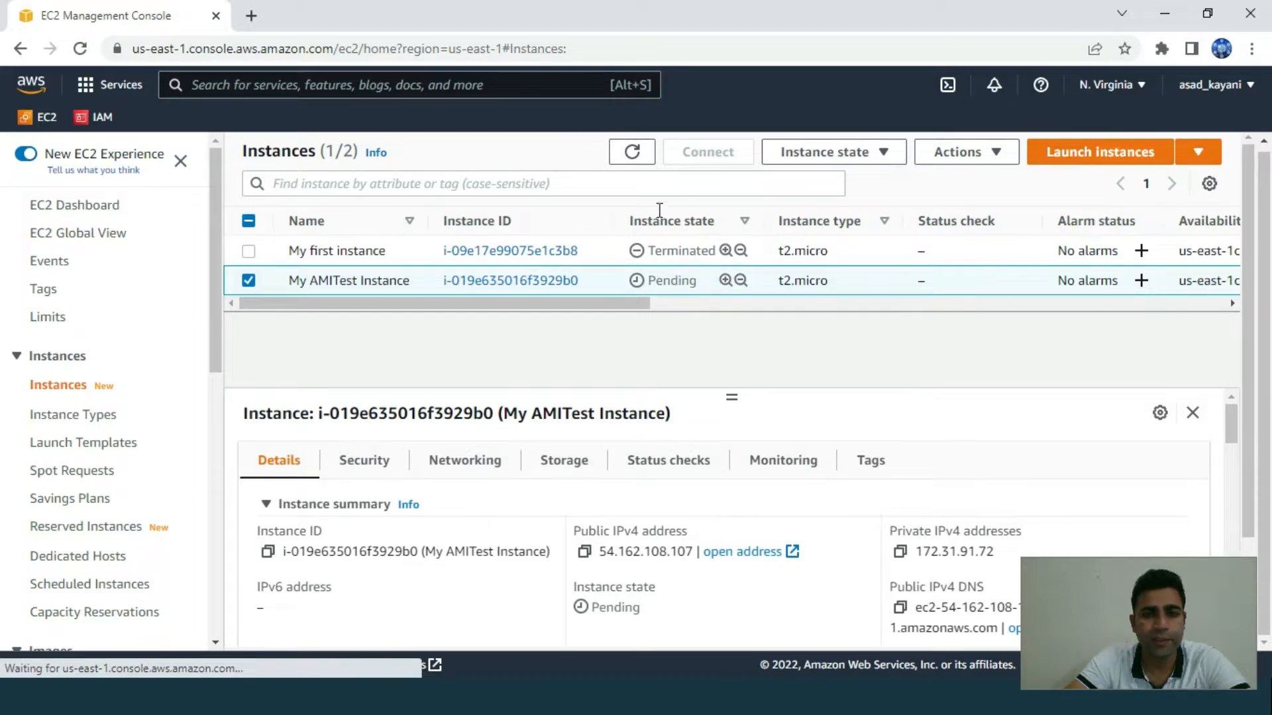
pyautogui.click(632, 151)
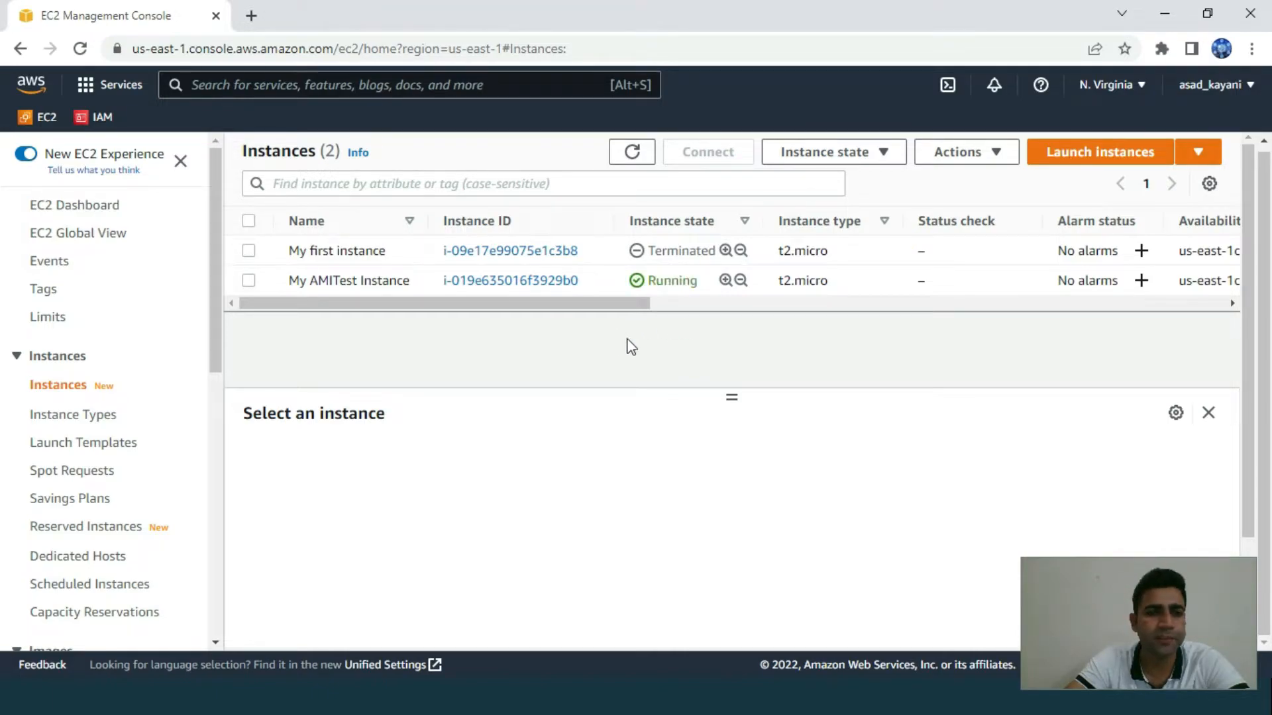
pyautogui.click(249, 280)
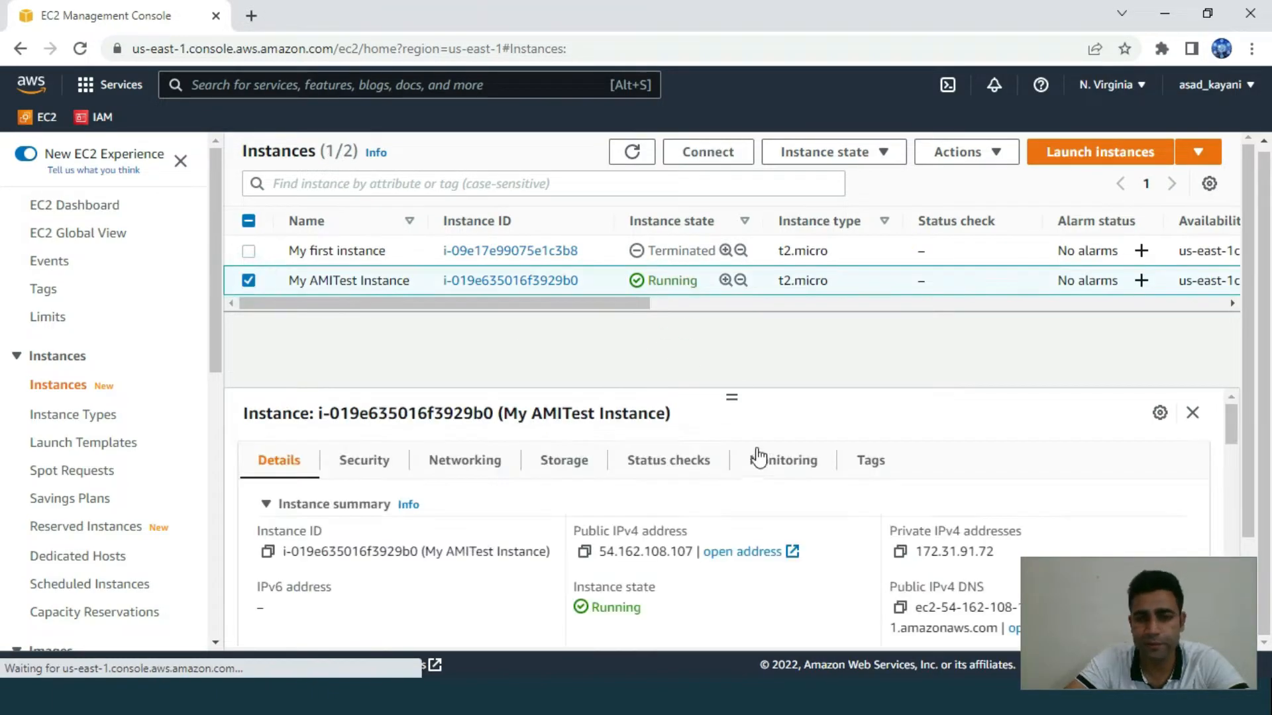
# Open the instance's public address 54.162.108.107 in a new browser tab, changing the URL from https to http.
pyautogui.click(726, 560)
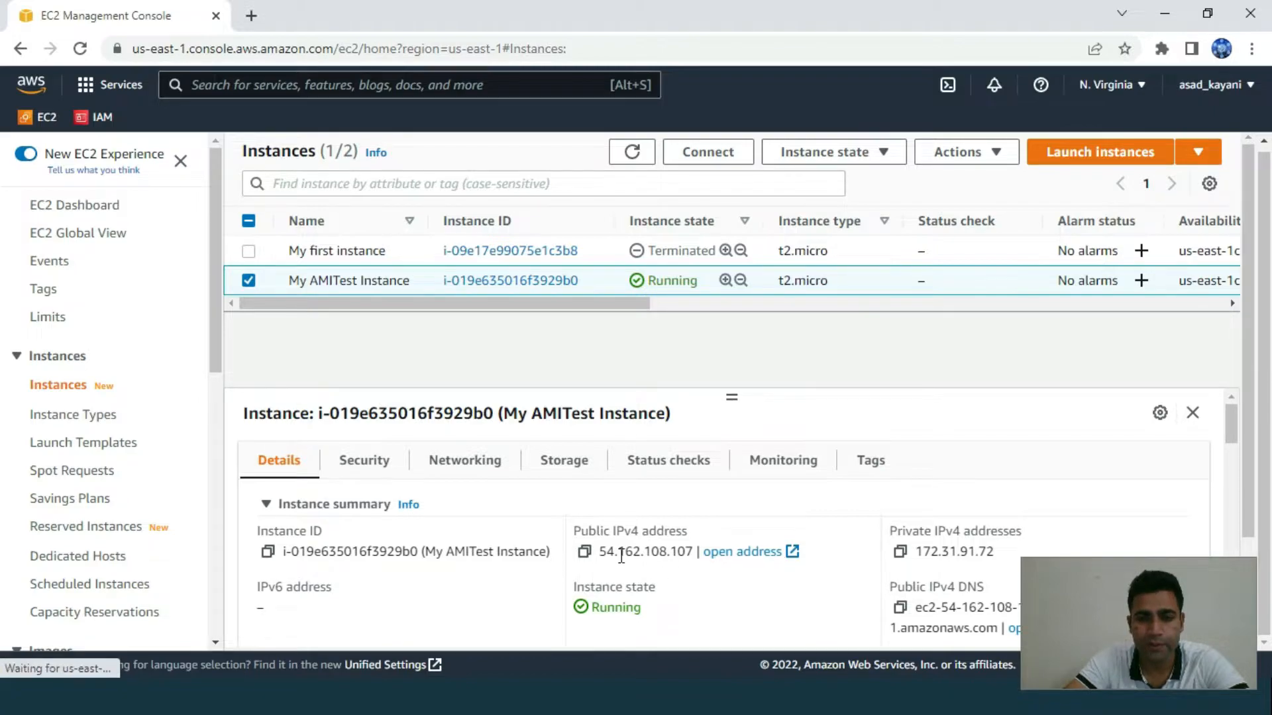
pyautogui.click(738, 551)
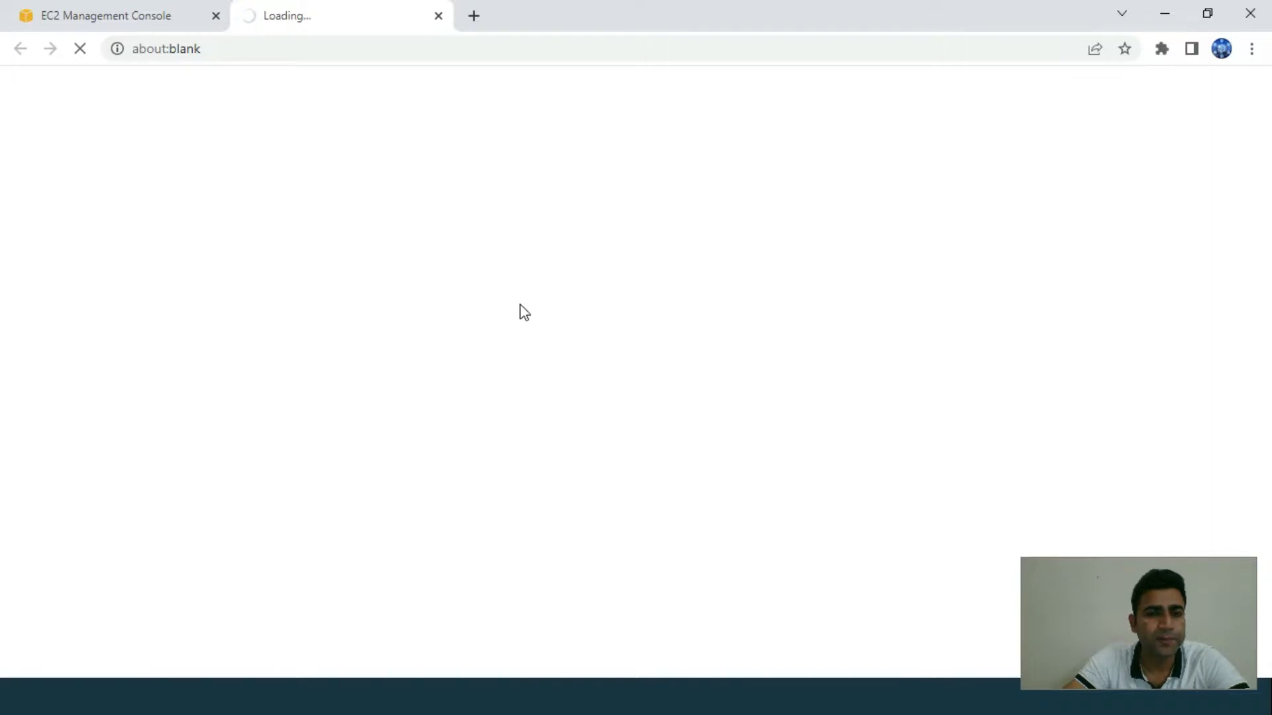
pyautogui.click(259, 46)
pyautogui.write('https://54.162.108.107')
pyautogui.click(284, 46)
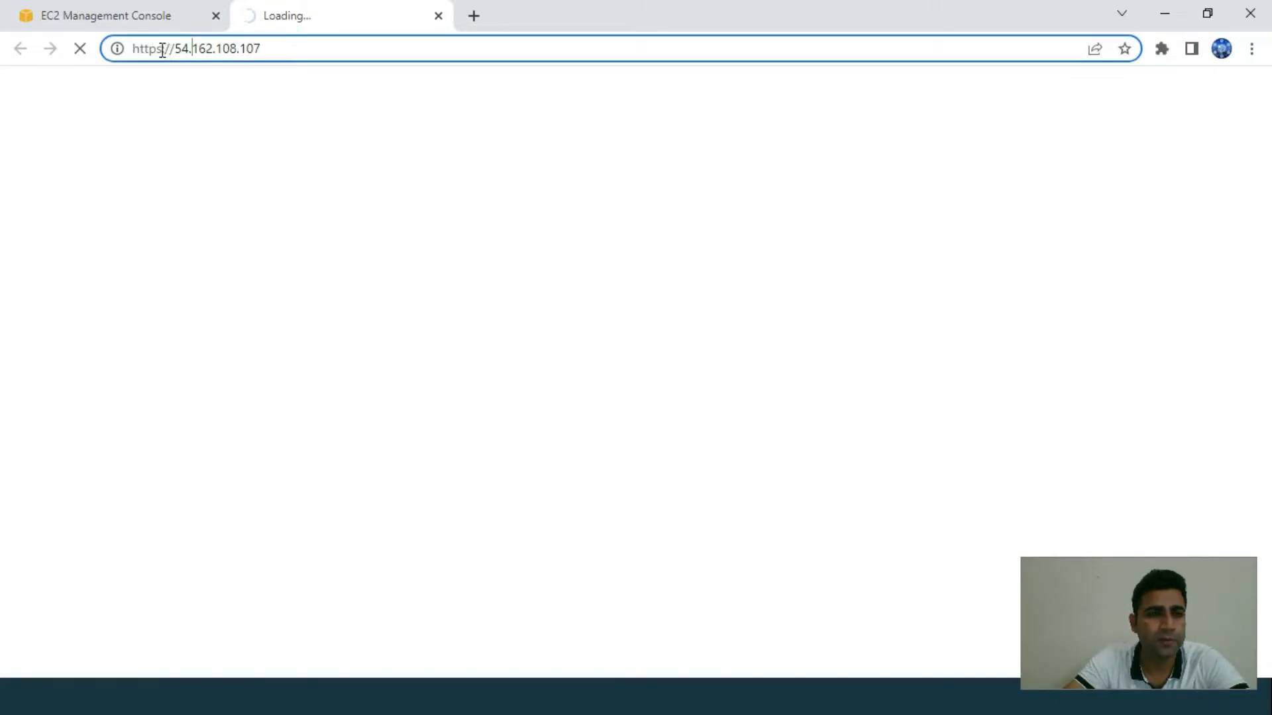
pyautogui.click(162, 50)
pyautogui.press('BackSpace')
pyautogui.press('Return')
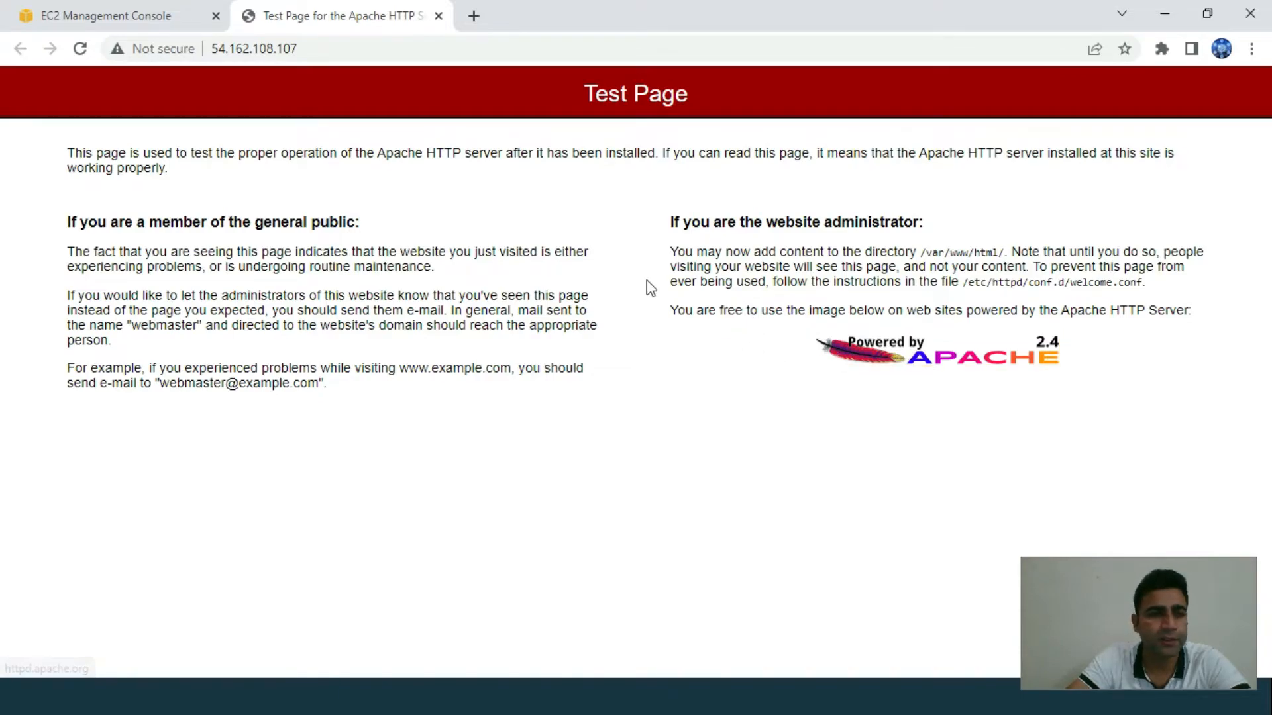
# Return to the EC2 console and start creating an image from My AMITest Instance.
pyautogui.click(166, 13)
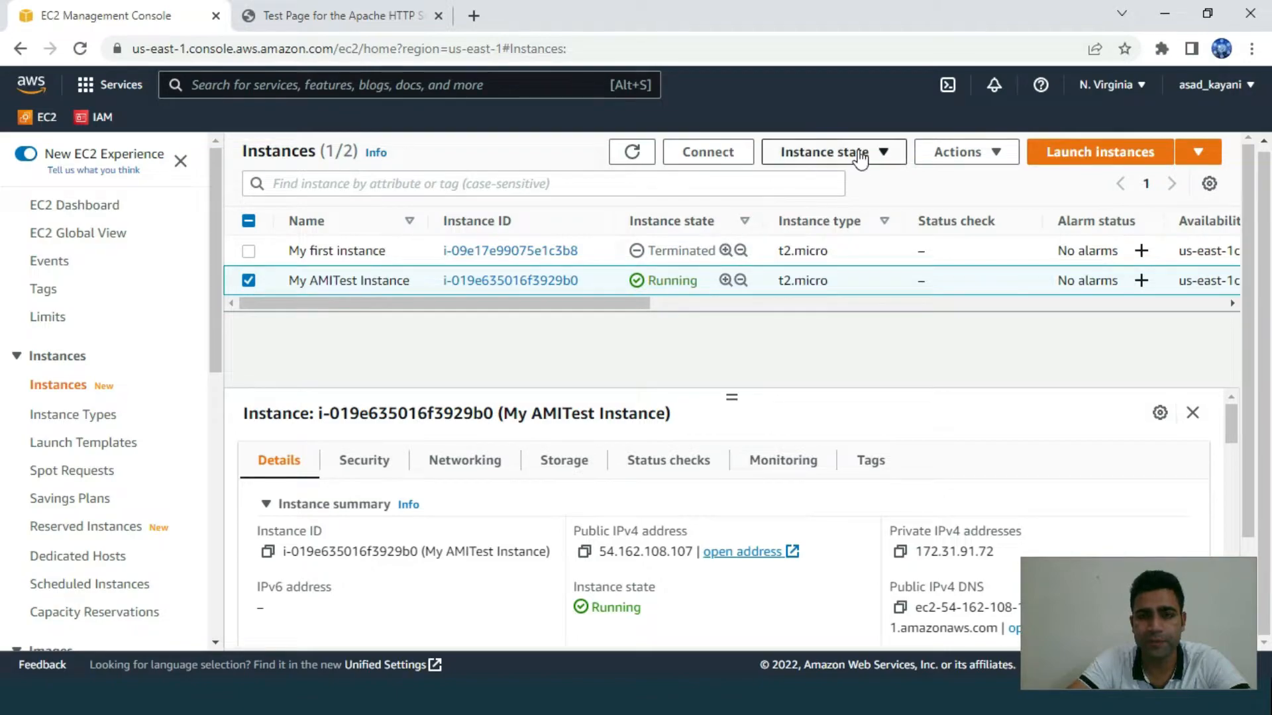
pyautogui.click(824, 152)
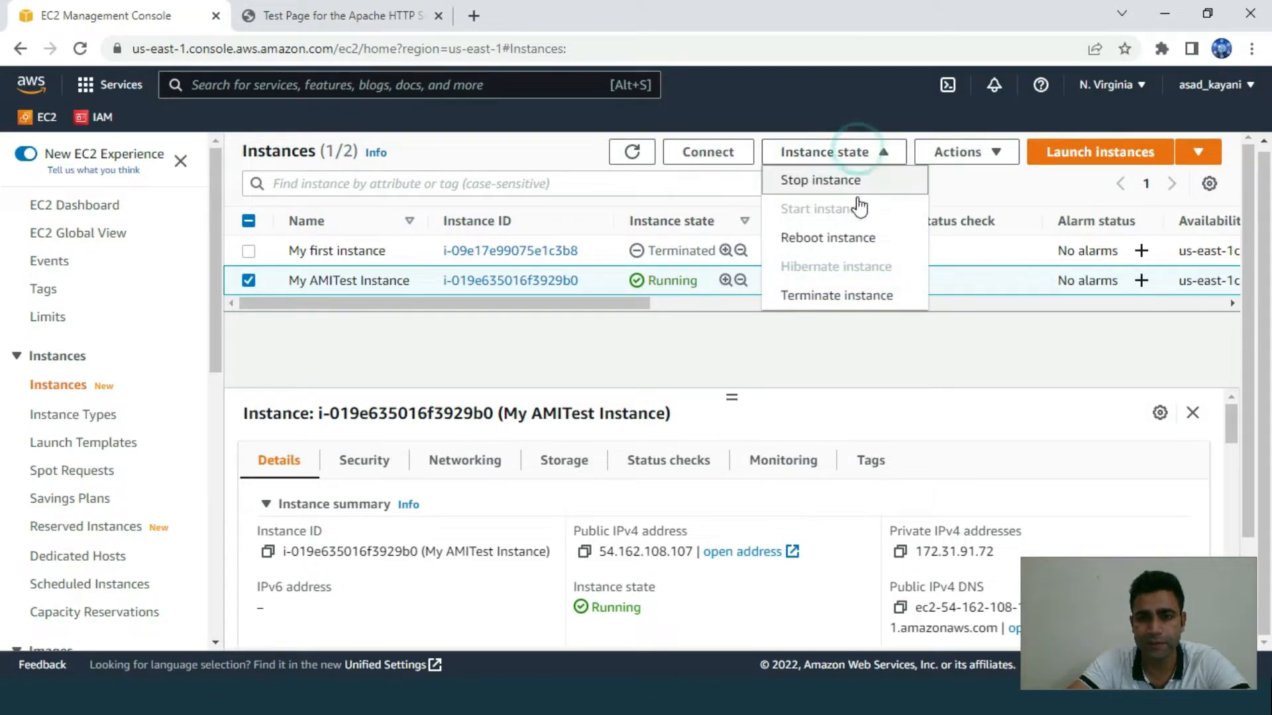
pyautogui.click(959, 151)
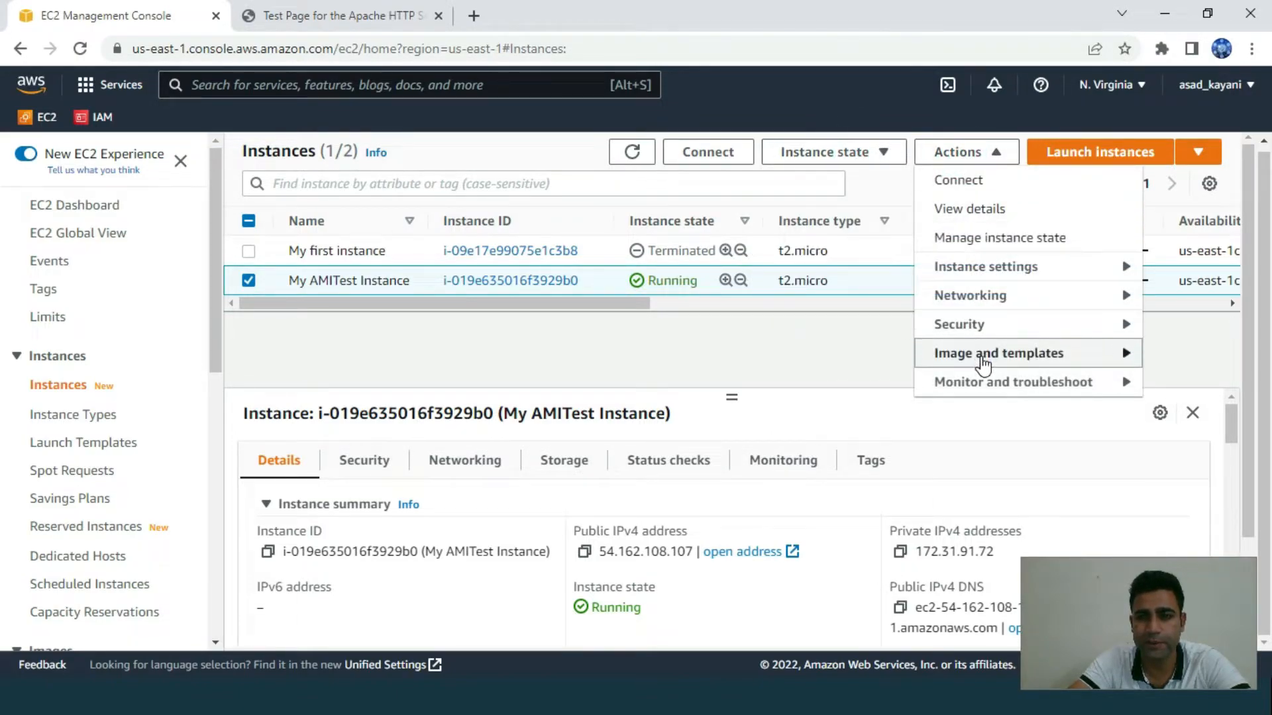
pyautogui.moveTo(986, 363)
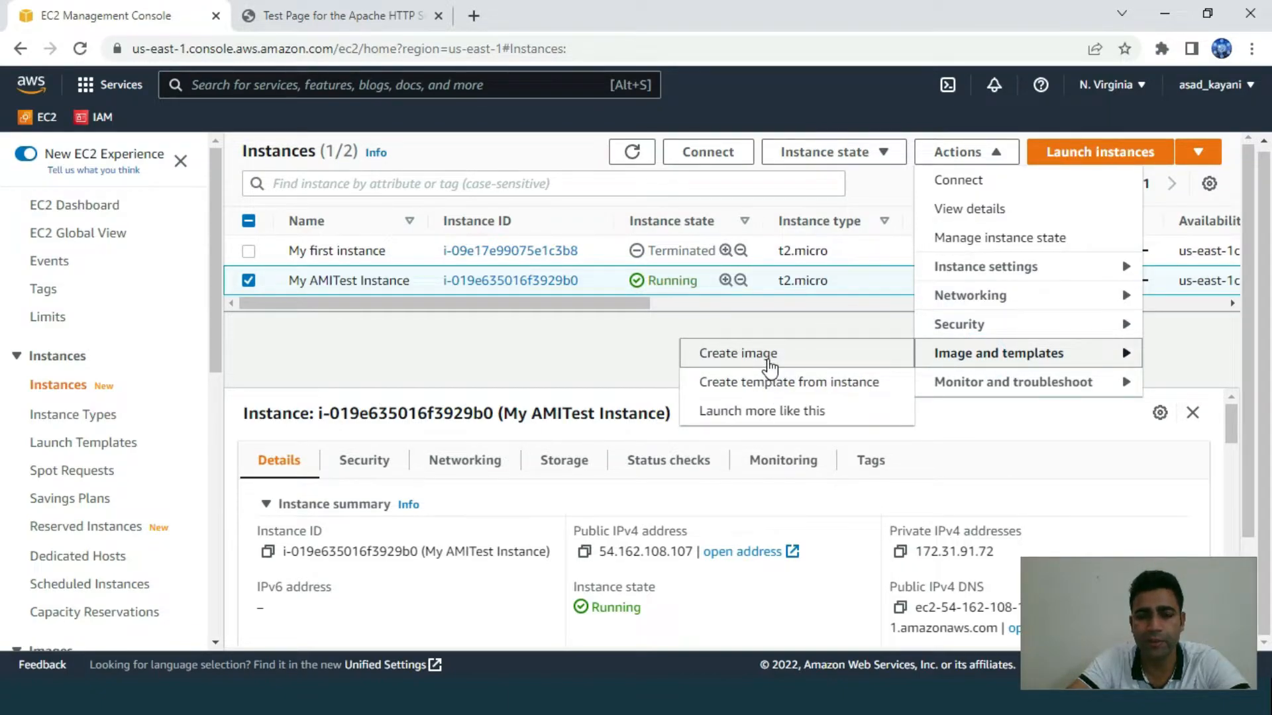
pyautogui.click(768, 363)
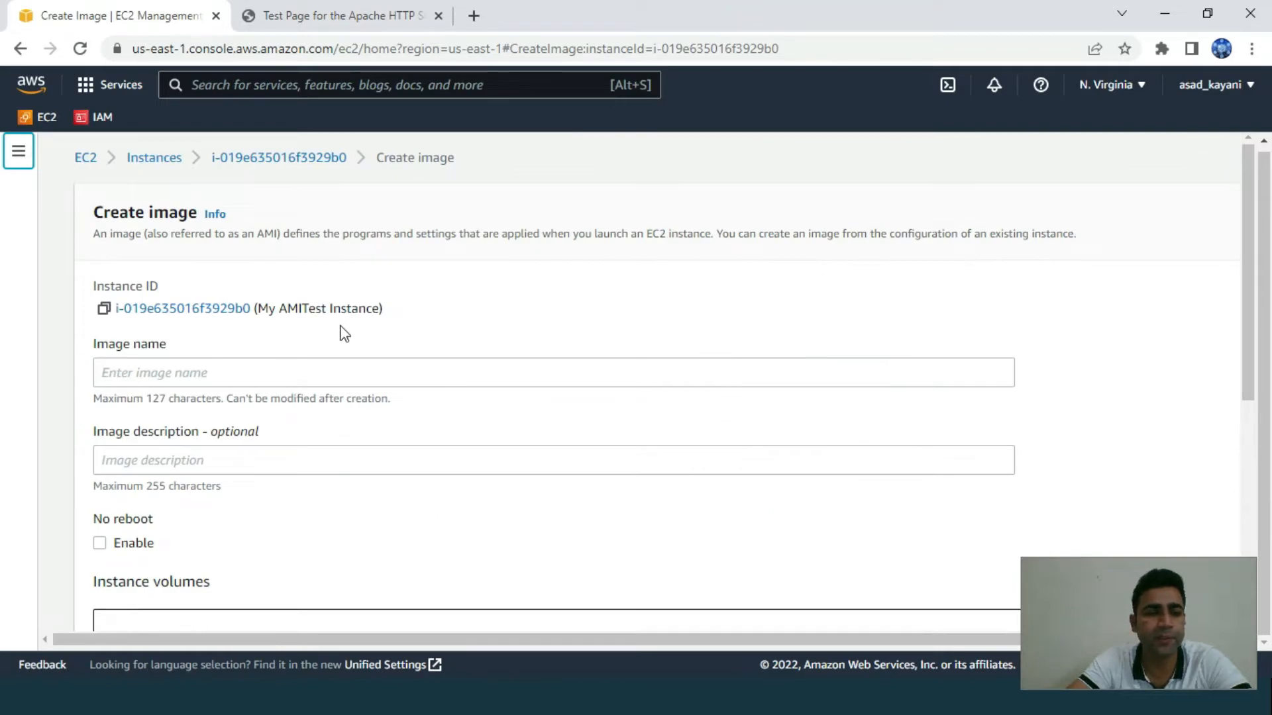
# Name the new image My AMI and leave its description empty.
pyautogui.click(188, 369)
pyautogui.write('My')
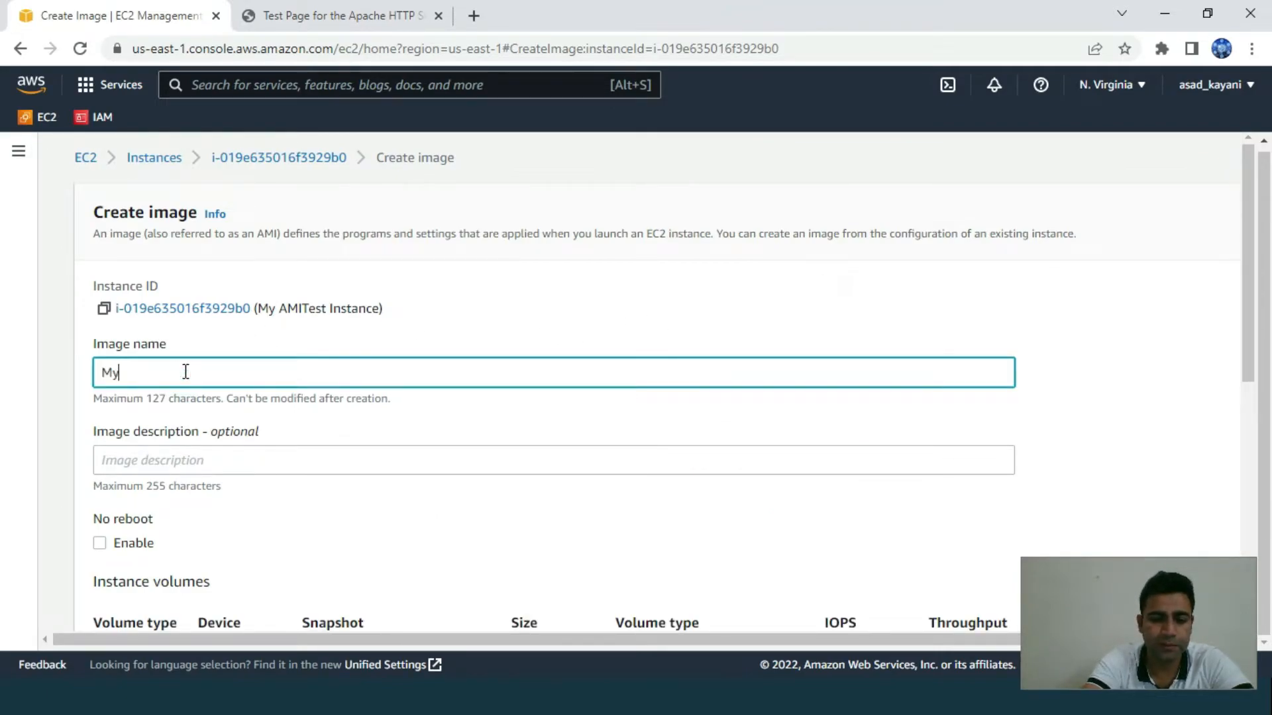
pyautogui.write(' AMI')
pyautogui.scroll(-2, 193, 379)
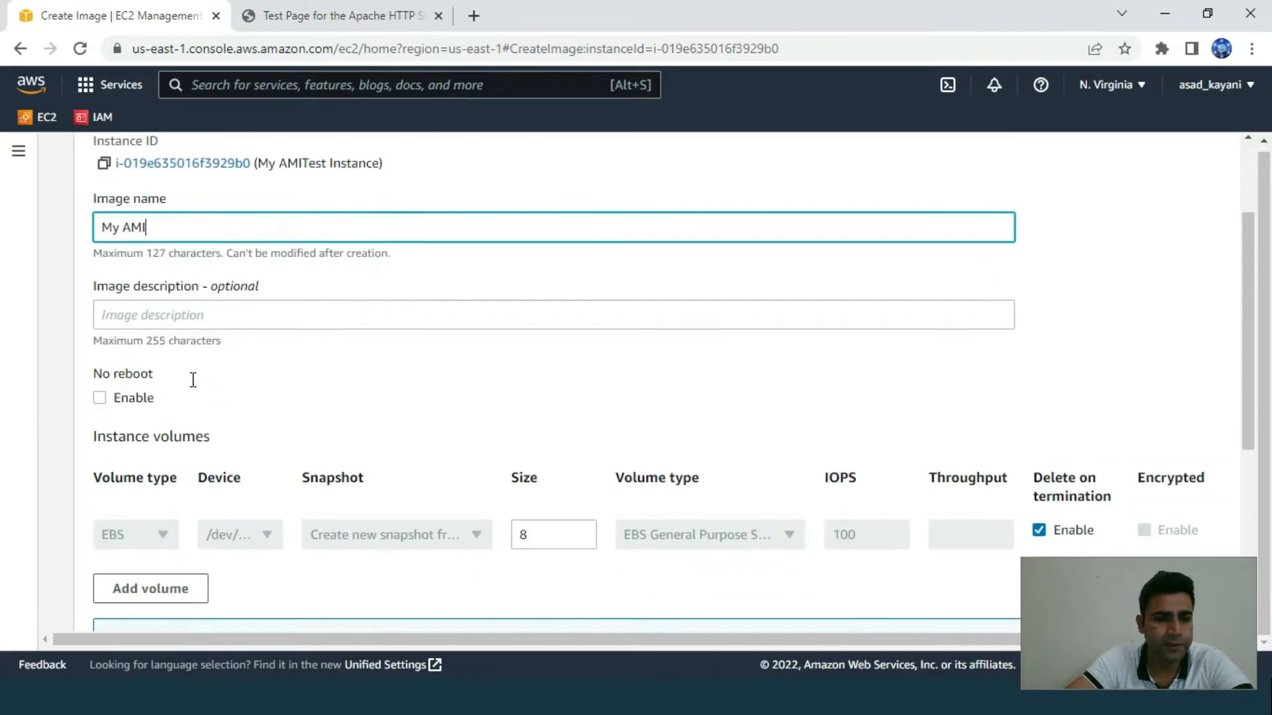
pyautogui.scroll(-1, 193, 379)
pyautogui.click(176, 277)
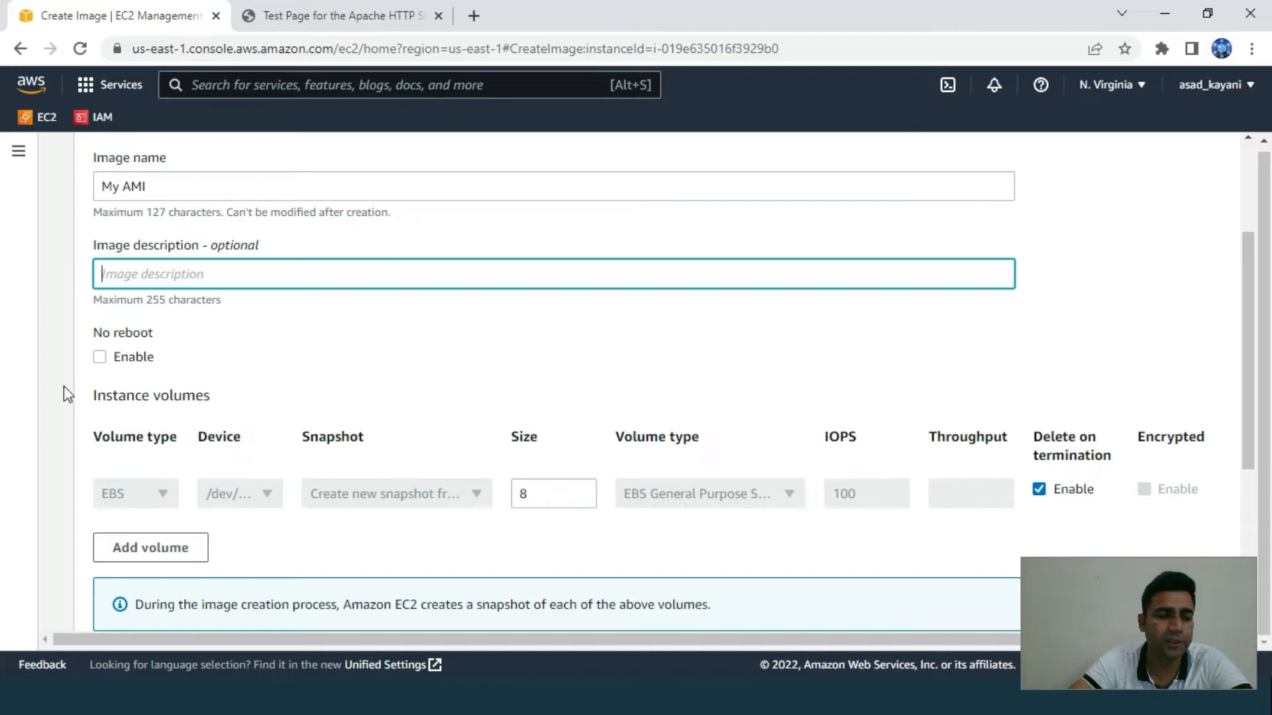
# Create the image with the default 8 GB EBS volume and the option to tag image and snapshots together.
pyautogui.scroll(-3, 199, 382)
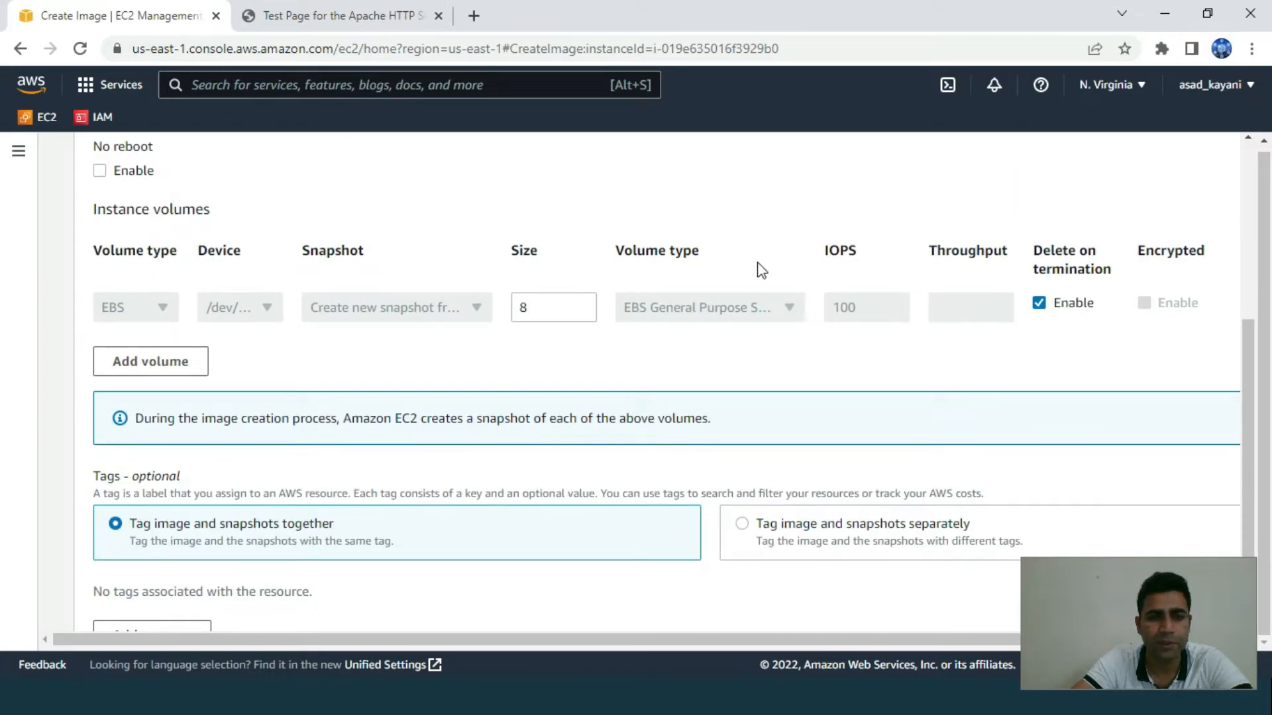
pyautogui.scroll(-2, 373, 400)
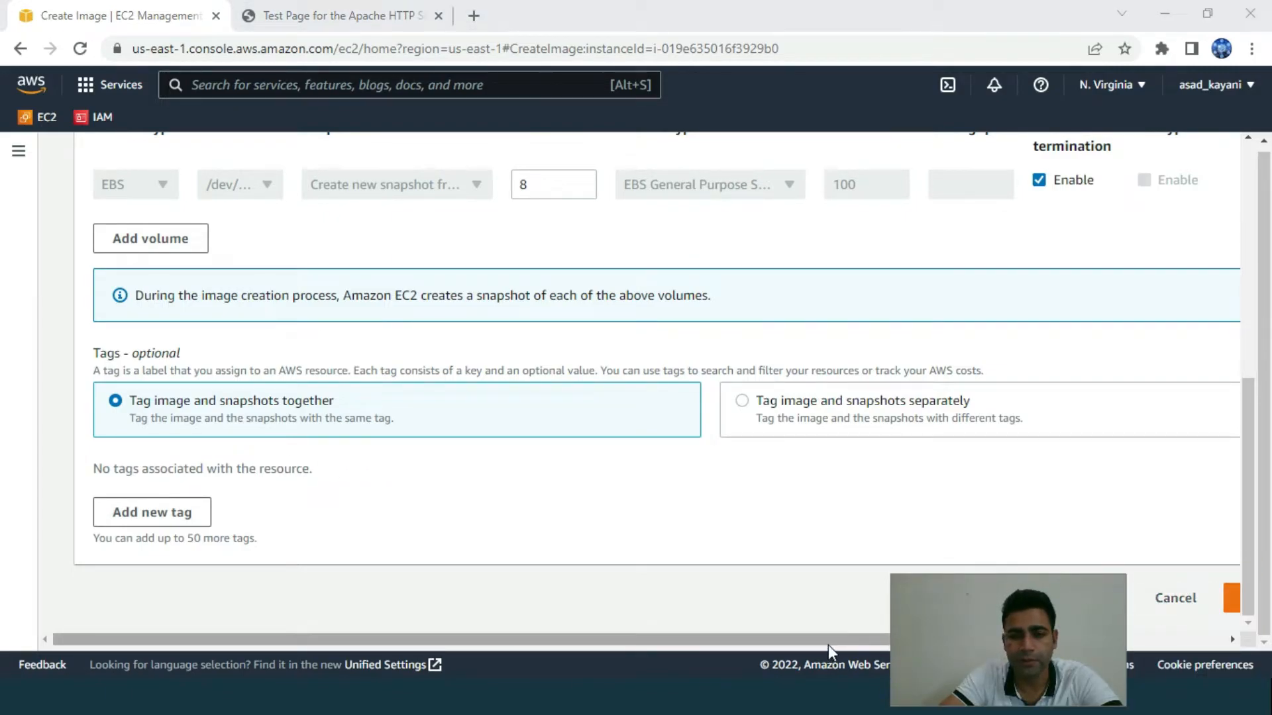
pyautogui.moveTo(828, 640); pyautogui.dragTo(904, 640)
pyautogui.click(1159, 598)
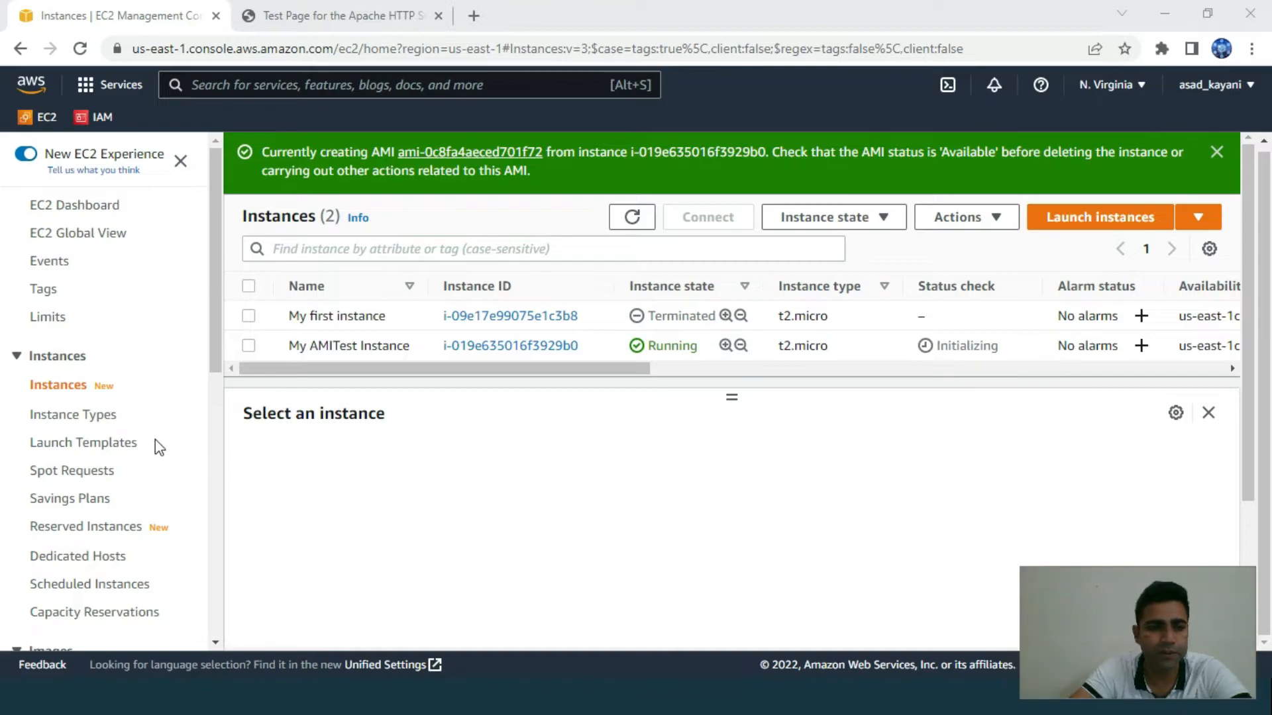
# Open the list of AMIs owned by the account and select My AMI.
pyautogui.scroll(-3, 114, 437)
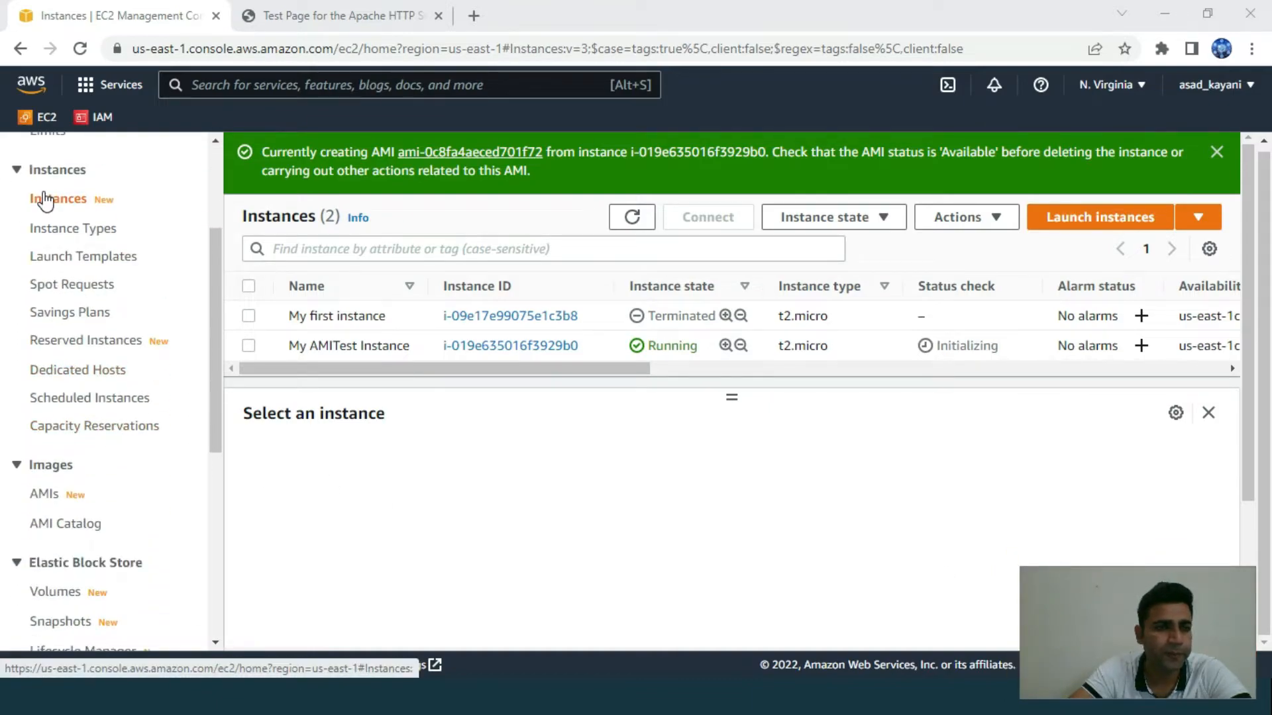
pyautogui.scroll(-1, 86, 443)
pyautogui.scroll(-1, 76, 427)
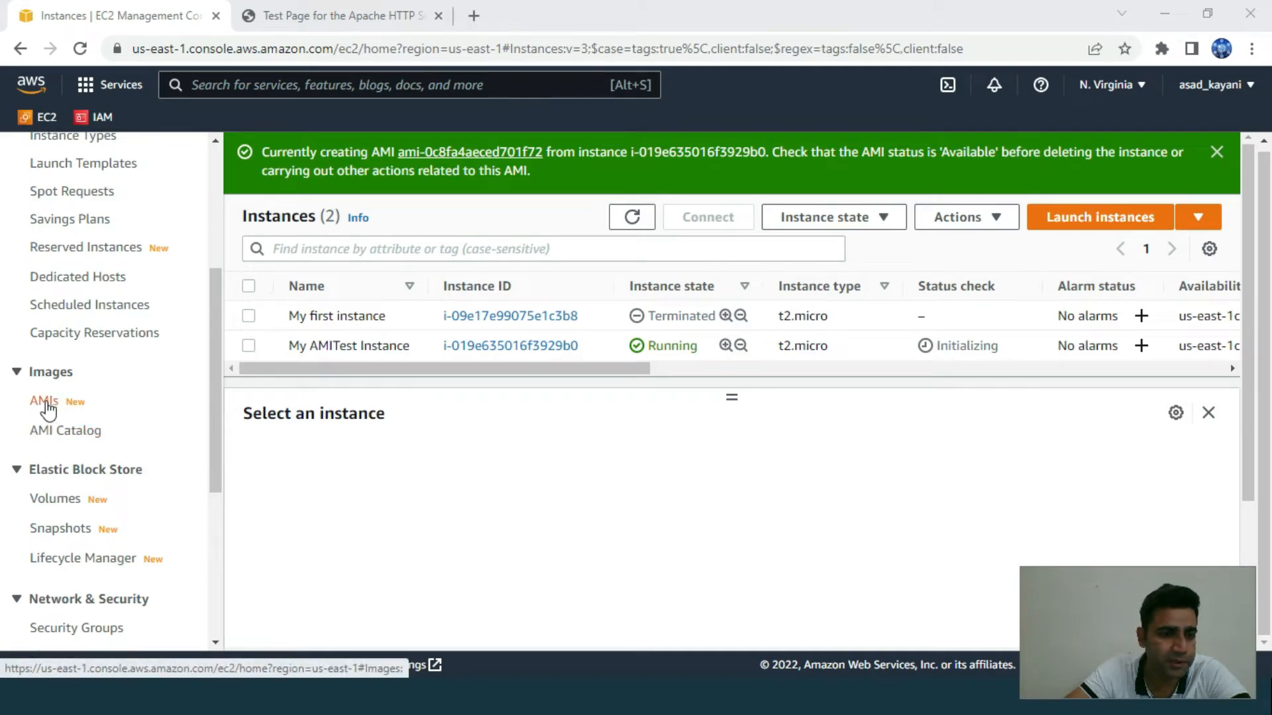
pyautogui.click(45, 406)
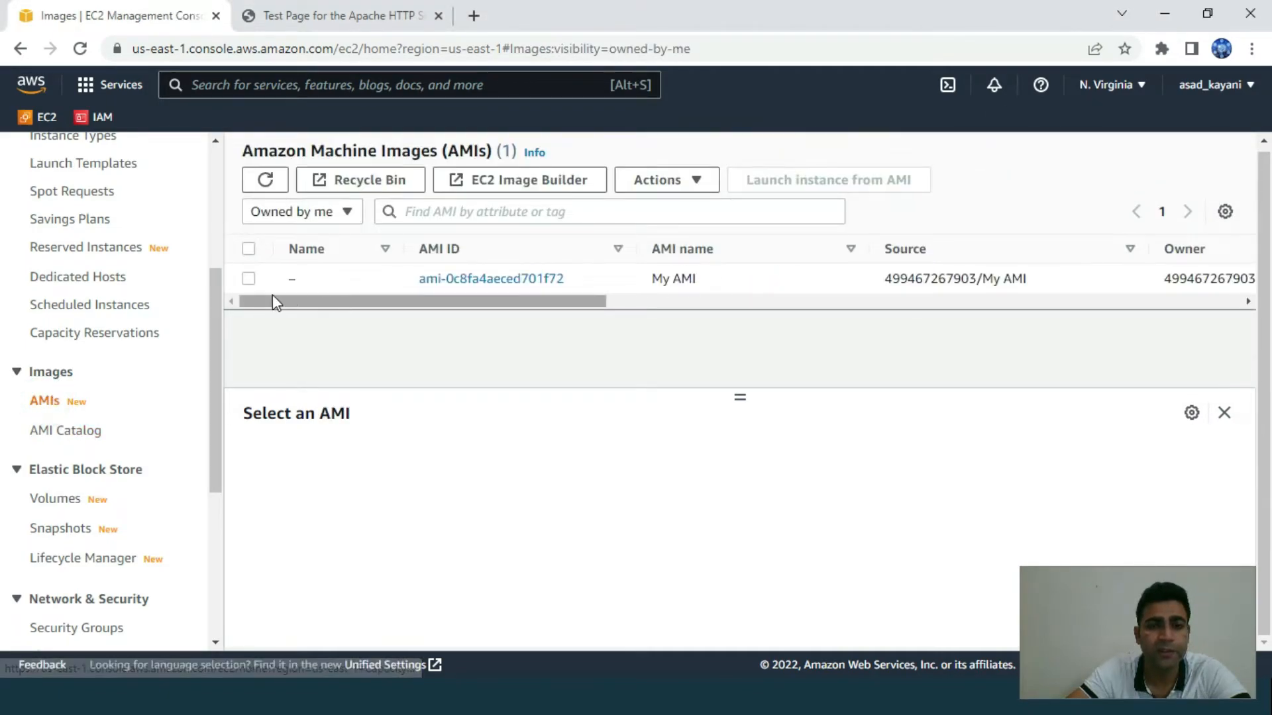
pyautogui.click(249, 279)
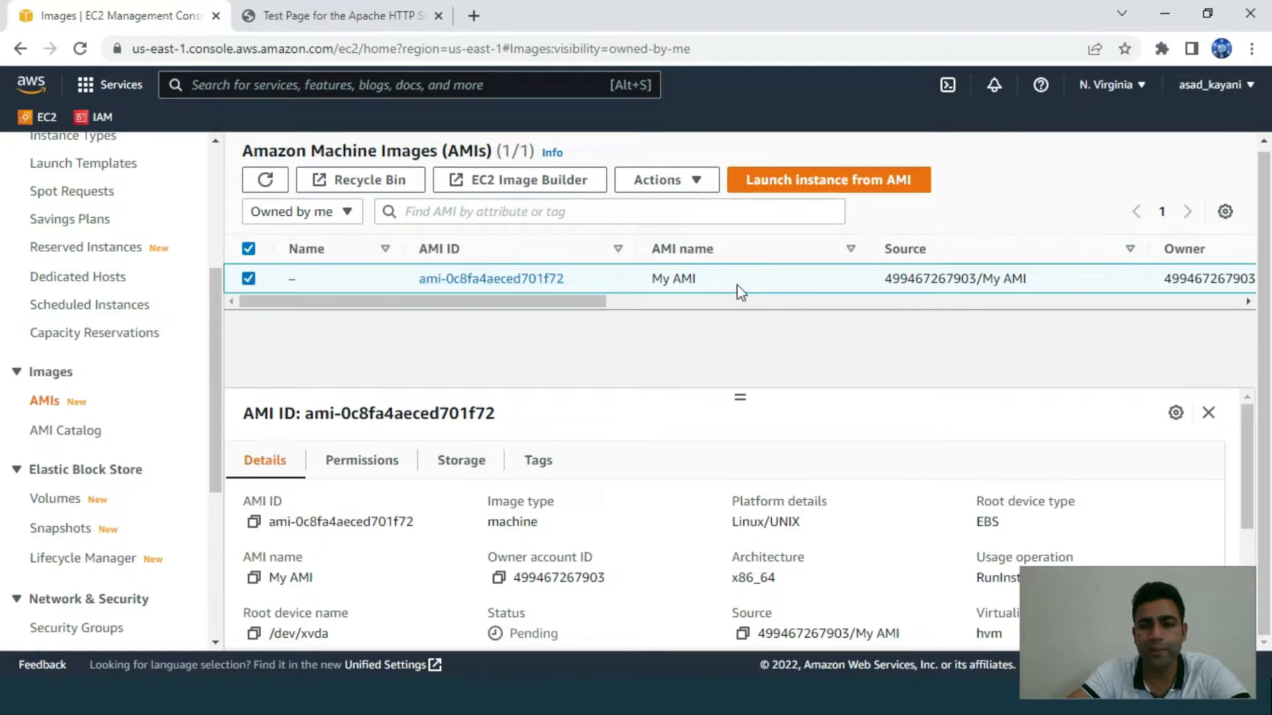
# Check the visibility, status and creation date of My AMI, refreshing the AMI list to update them.
pyautogui.moveTo(539, 301); pyautogui.dragTo(721, 312)
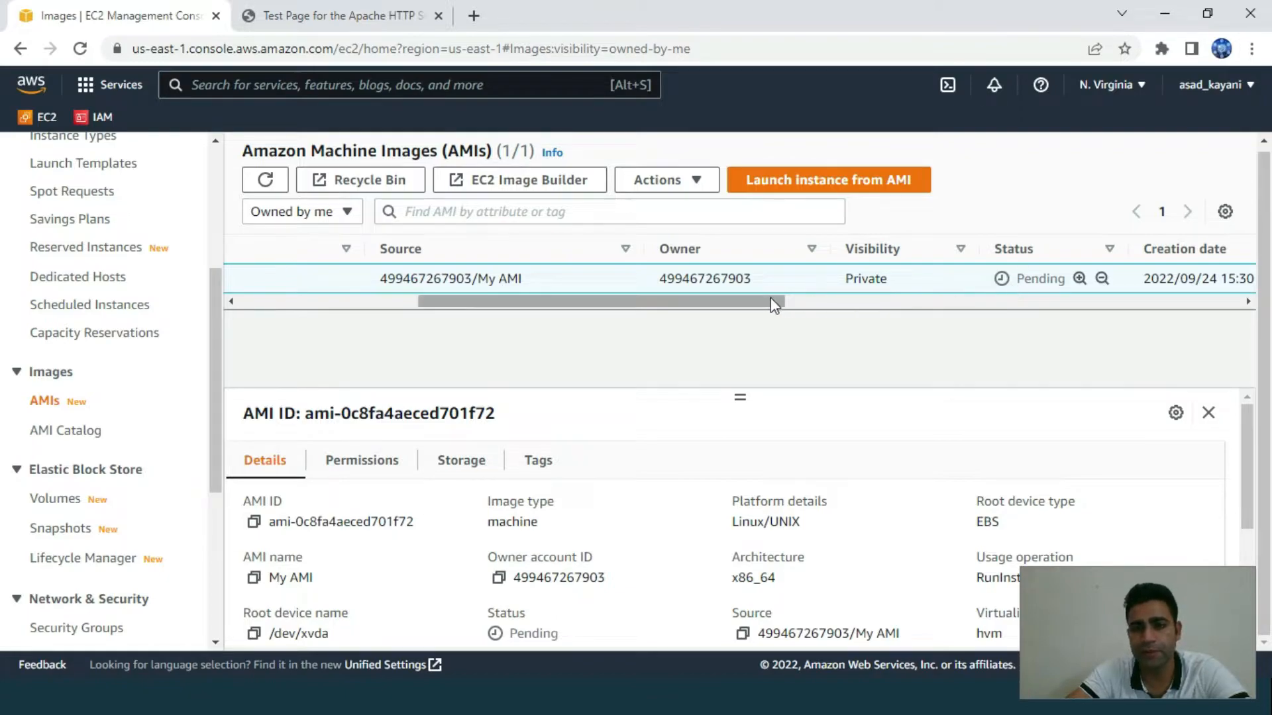
pyautogui.moveTo(765, 301); pyautogui.dragTo(903, 303)
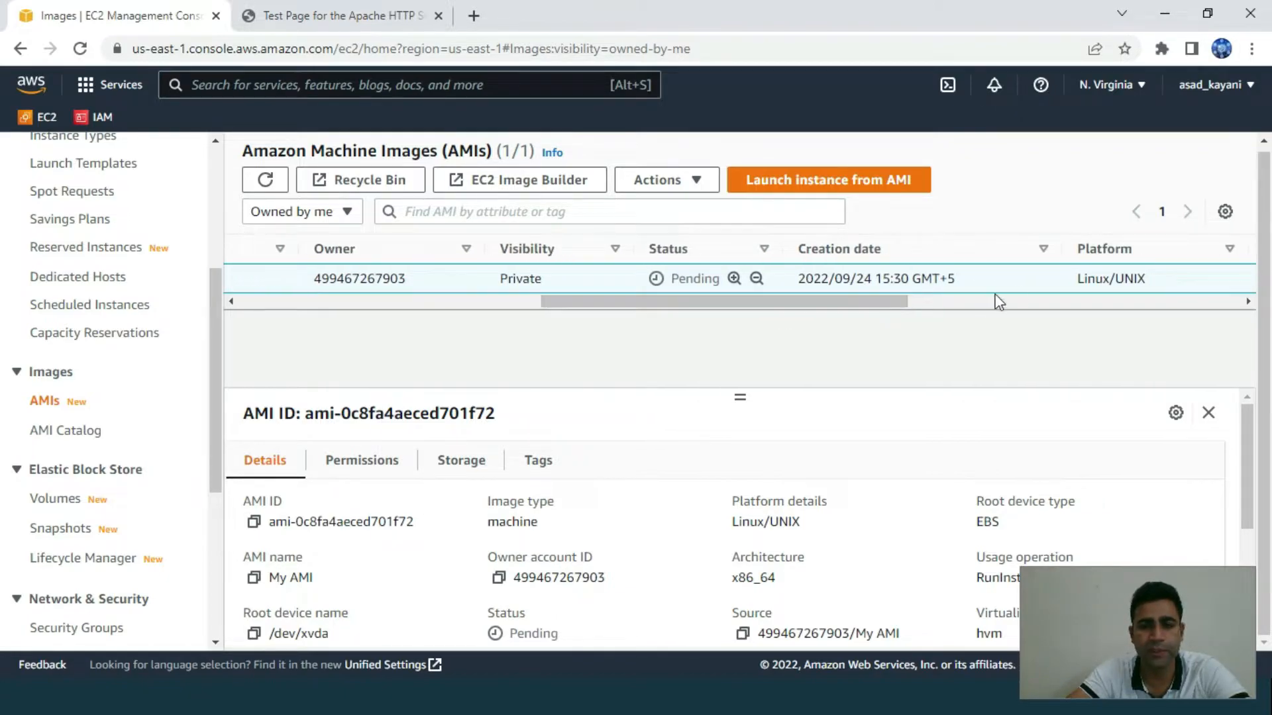
pyautogui.click(267, 180)
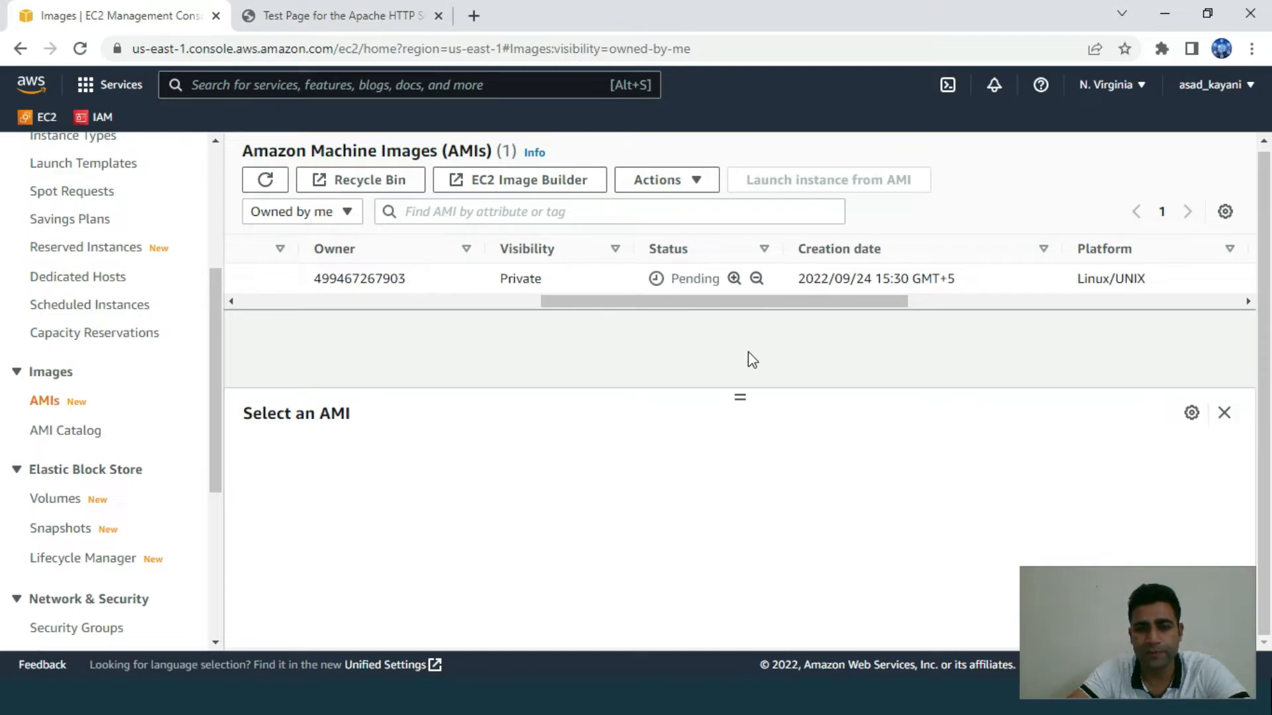
pyautogui.moveTo(741, 396); pyautogui.dragTo(742, 379)
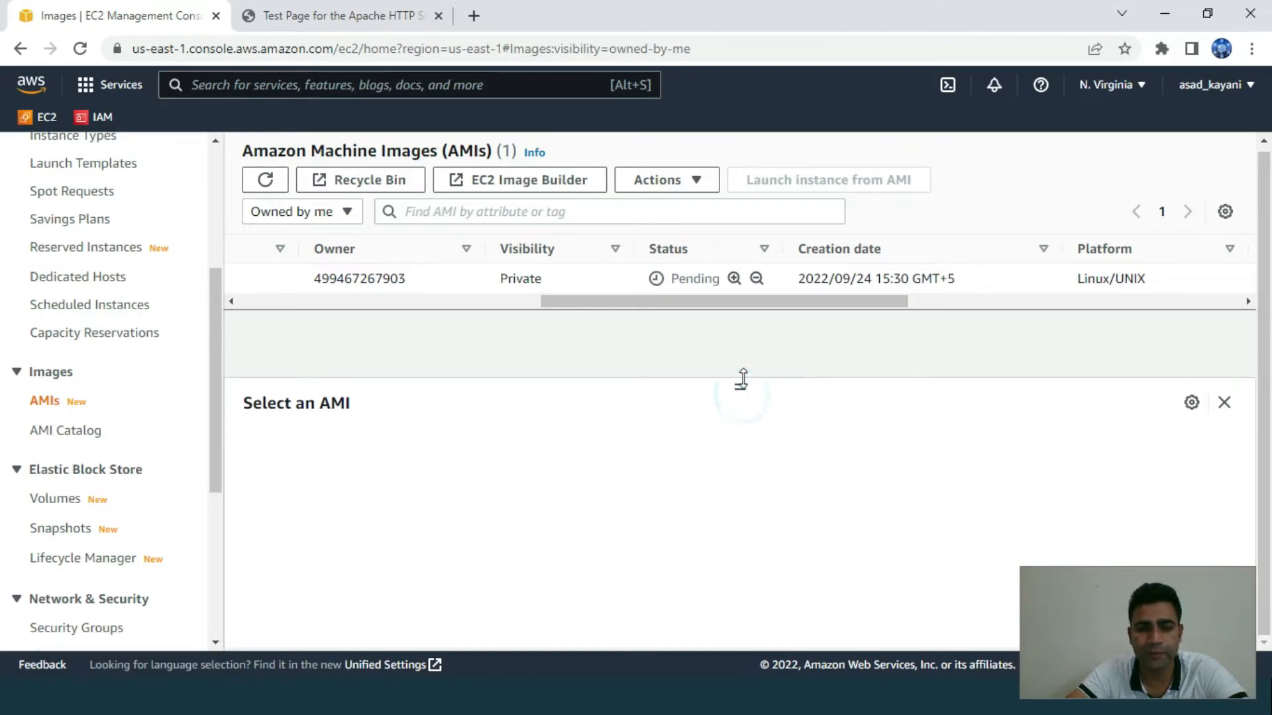
pyautogui.moveTo(894, 304)
pyautogui.mouseDown()
pyautogui.moveTo(1220, 301)
pyautogui.moveTo(594, 287)
pyautogui.moveTo(884, 299)
pyautogui.mouseUp()
pyautogui.click(264, 181)
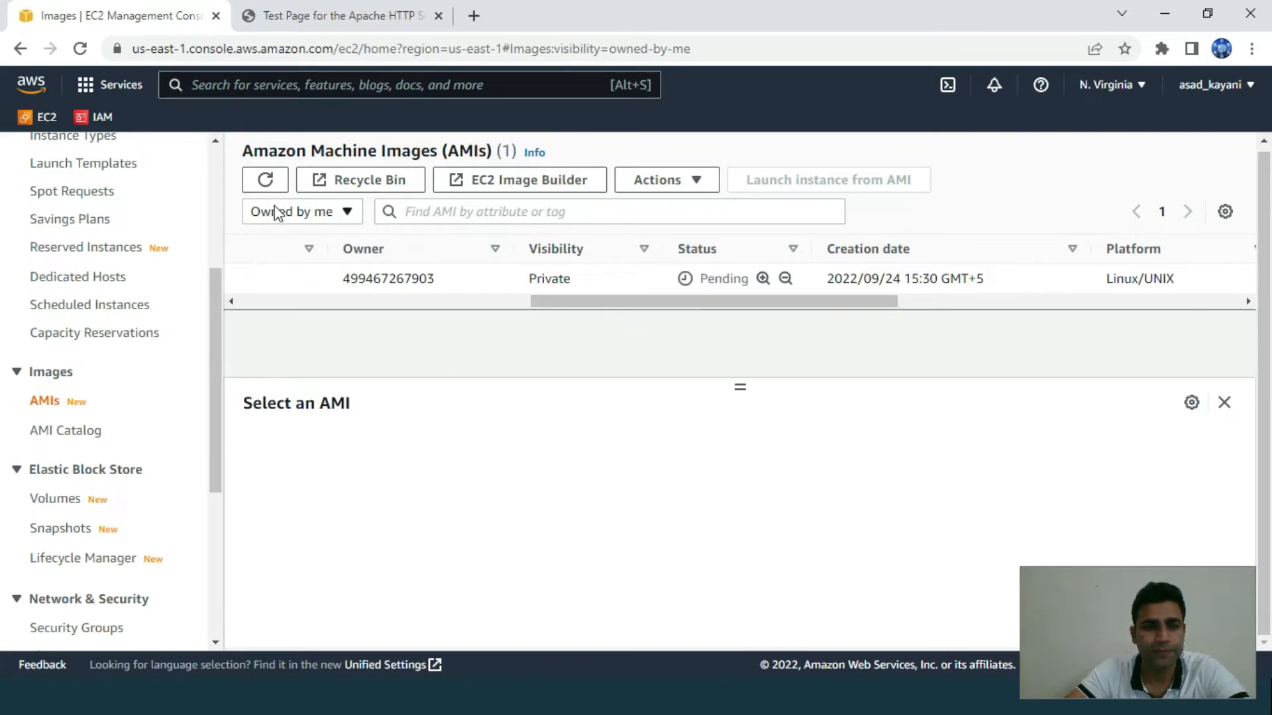
# View the AMI ownership filter options, keep Owned by me, and refresh the list to recheck the image's status.
pyautogui.click(324, 218)
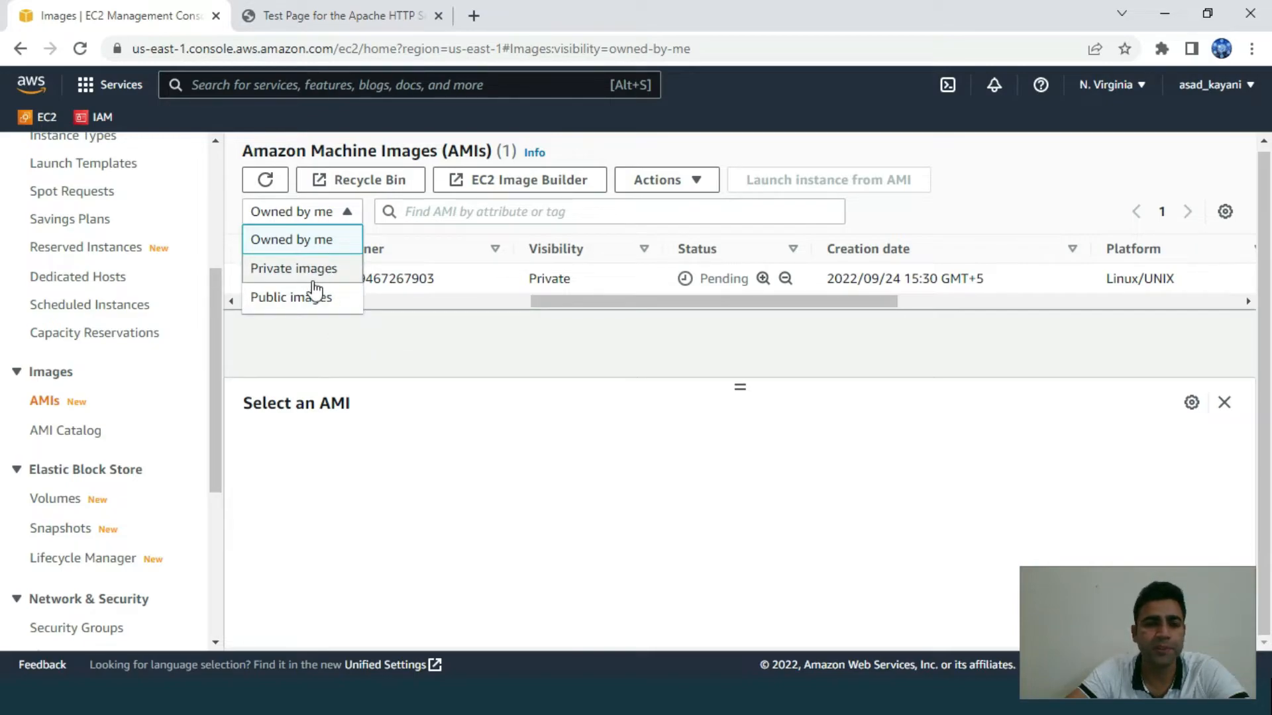
pyautogui.click(498, 356)
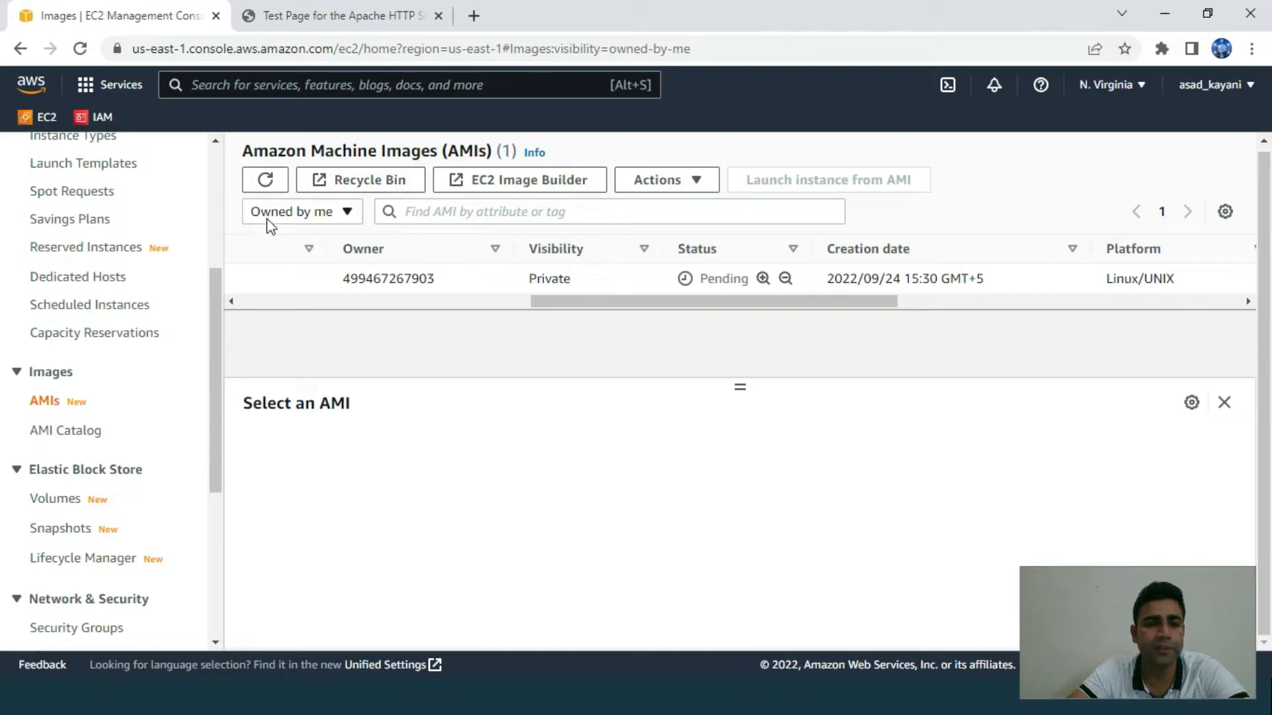
pyautogui.click(265, 181)
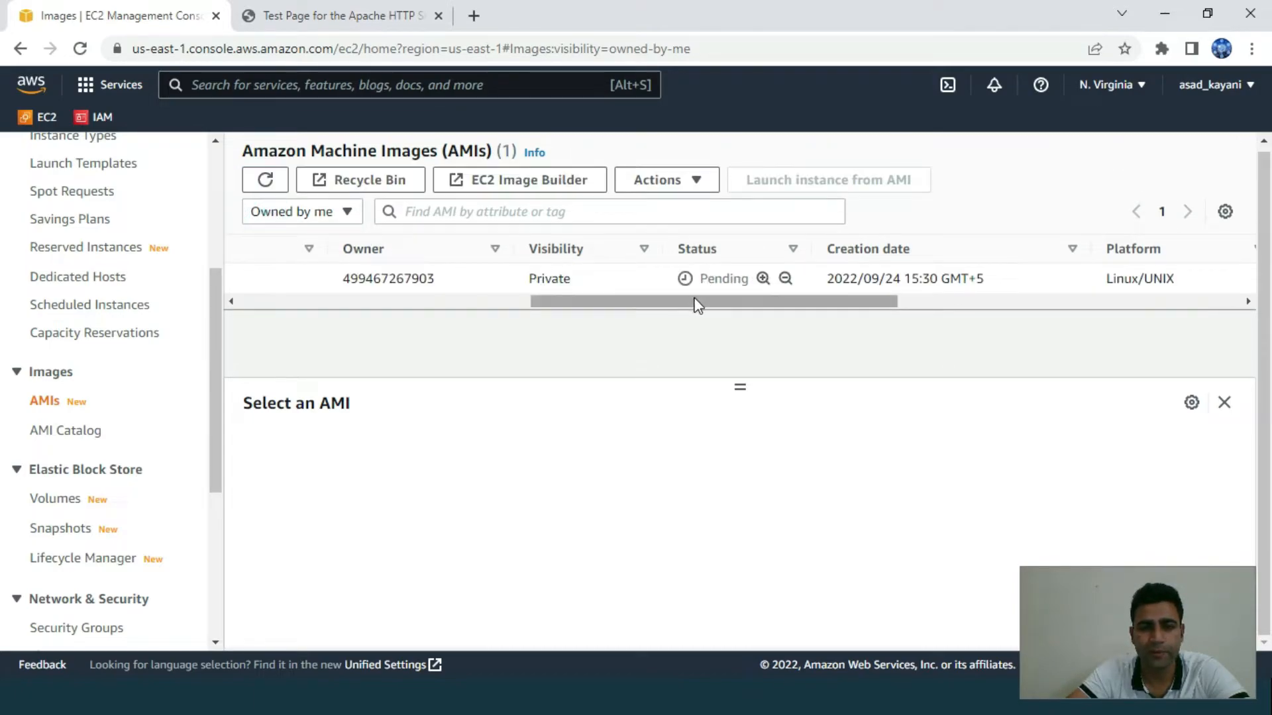
pyautogui.moveTo(633, 301); pyautogui.dragTo(621, 300)
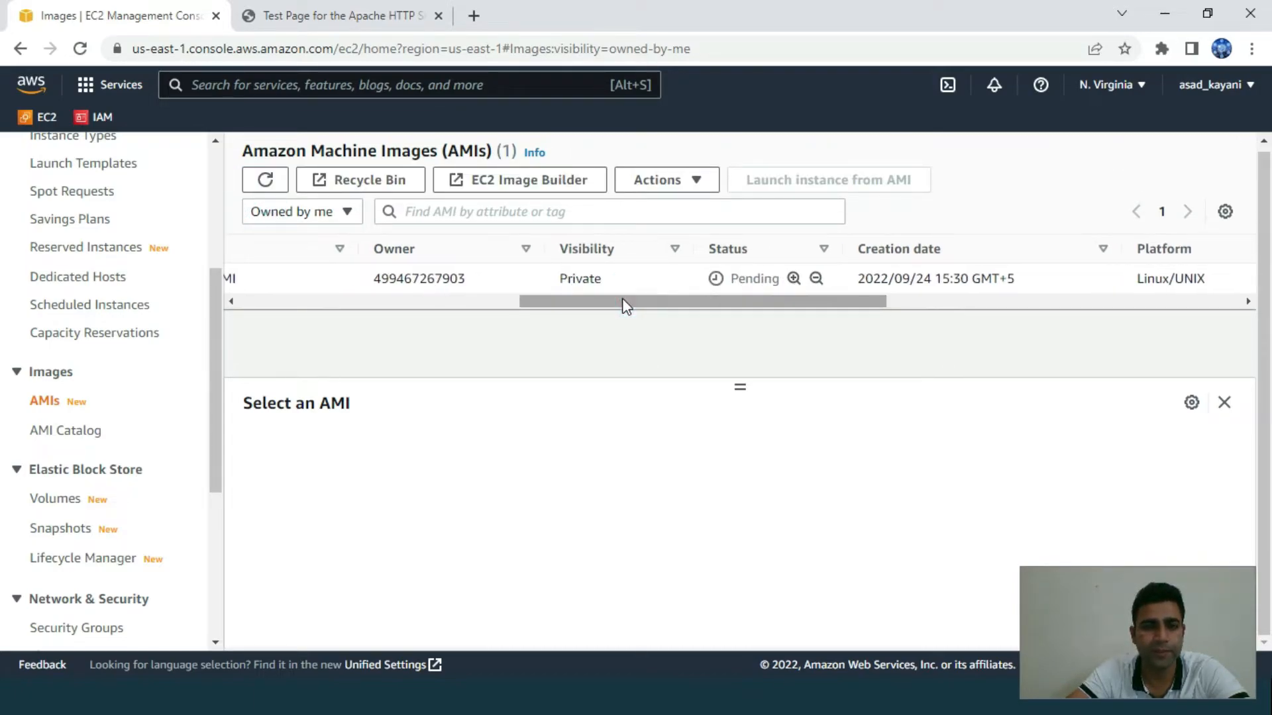
pyautogui.click(602, 301)
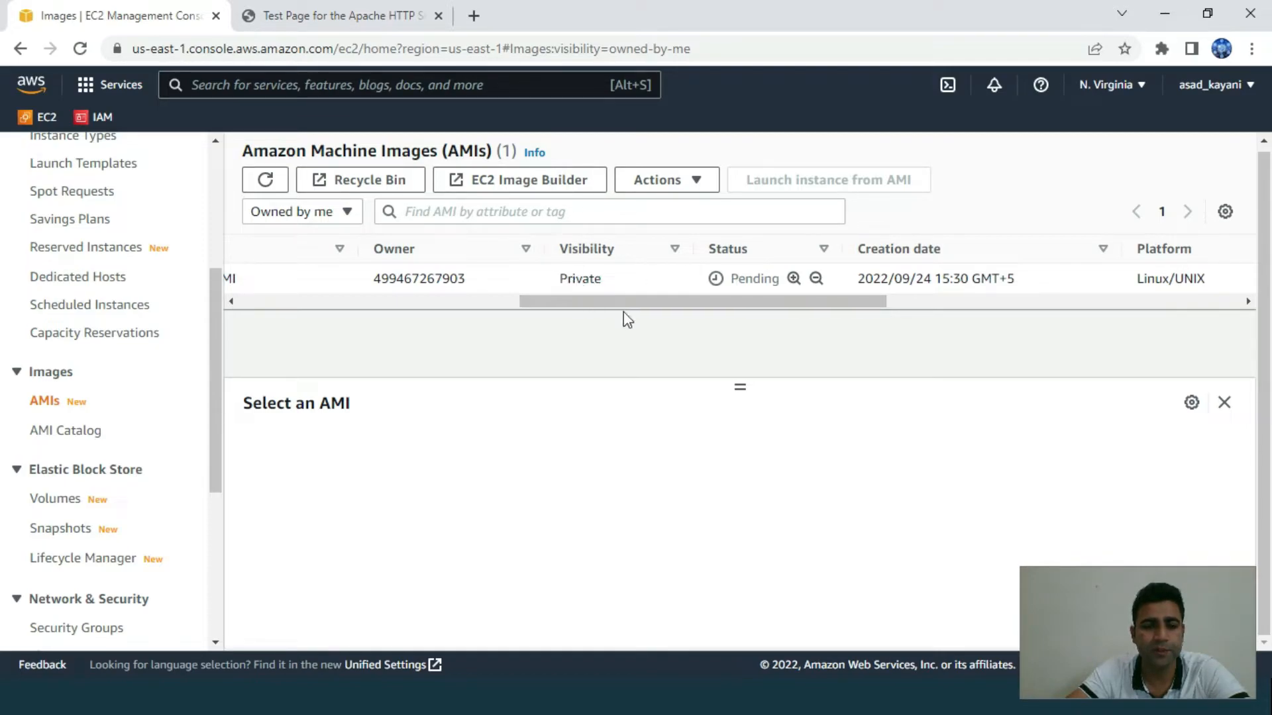
pyautogui.moveTo(599, 304); pyautogui.dragTo(784, 308)
# View the details of My AMI, and refresh the AMI list repeatedly to follow its creation status.
pyautogui.click(509, 286)
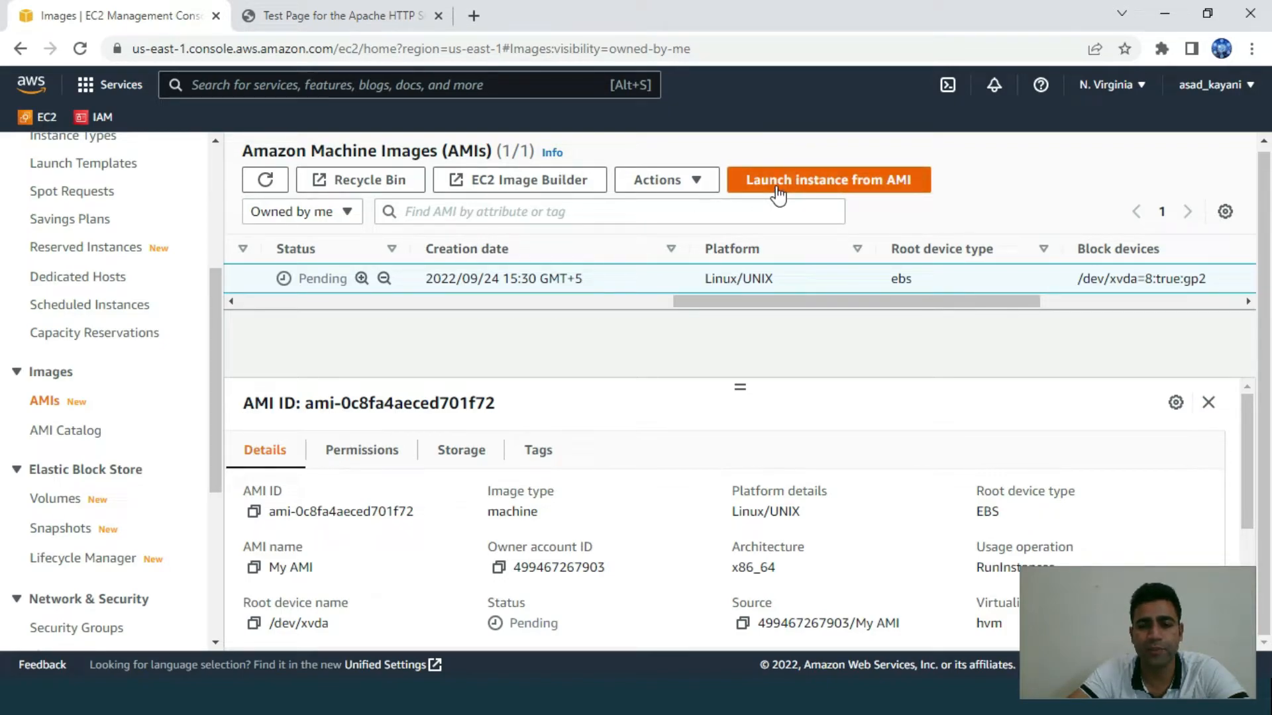
pyautogui.moveTo(773, 300); pyautogui.dragTo(636, 321)
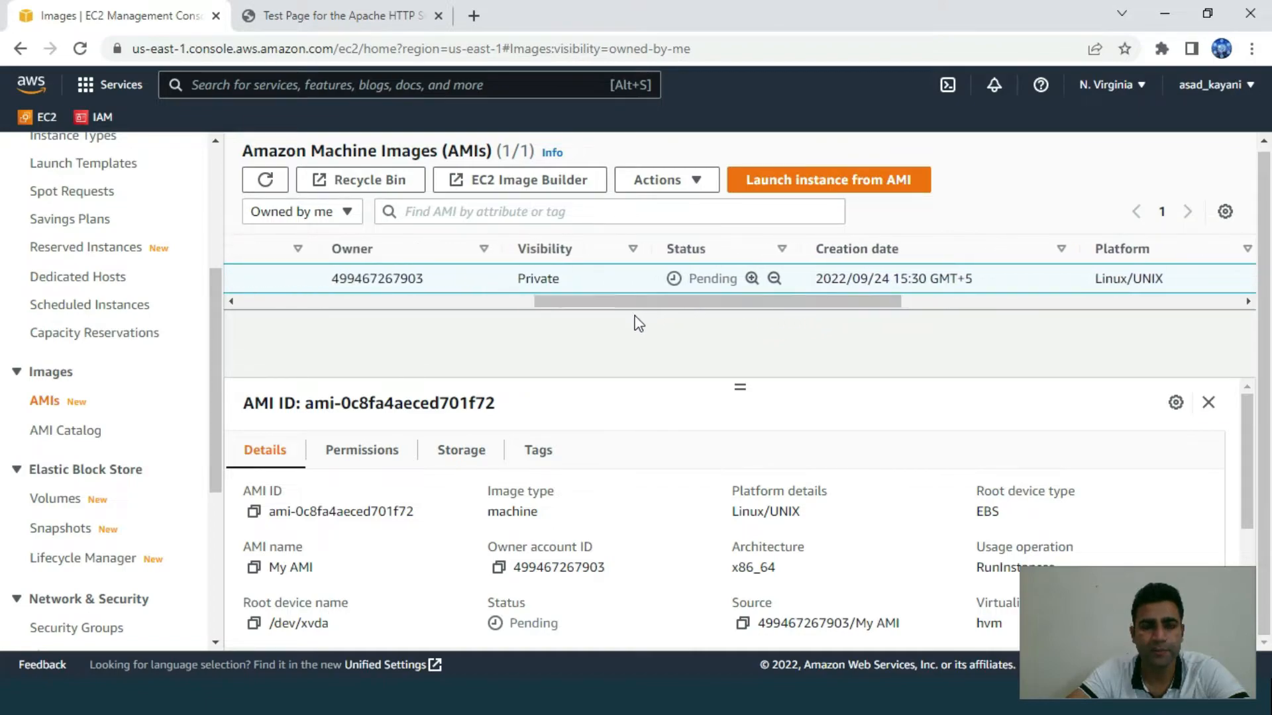
pyautogui.click(268, 181)
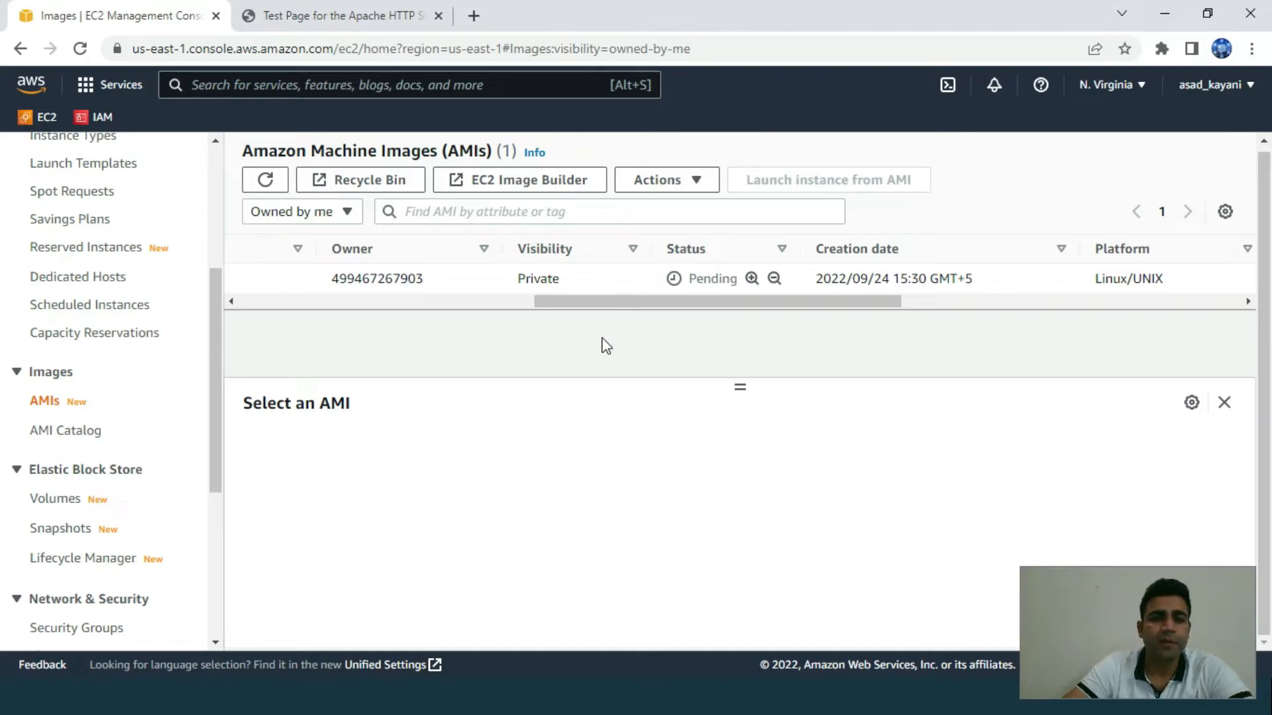
pyautogui.click(263, 184)
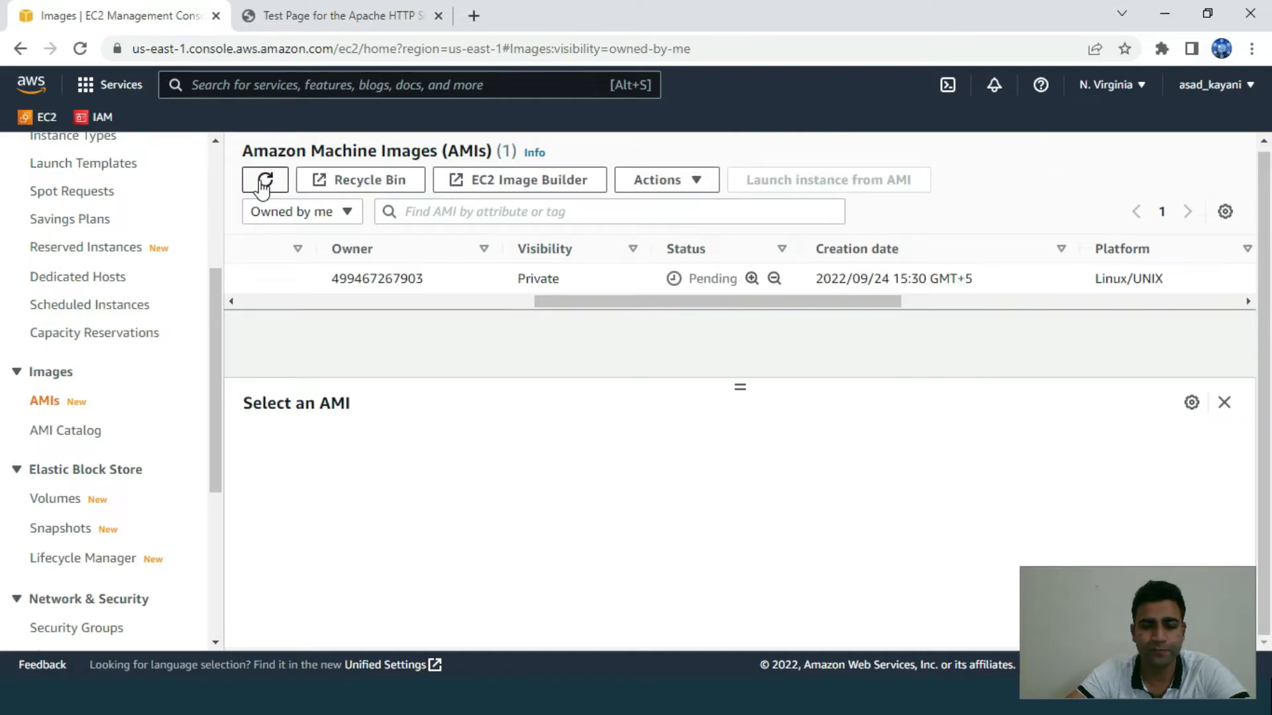
pyautogui.moveTo(536, 302); pyautogui.dragTo(627, 335)
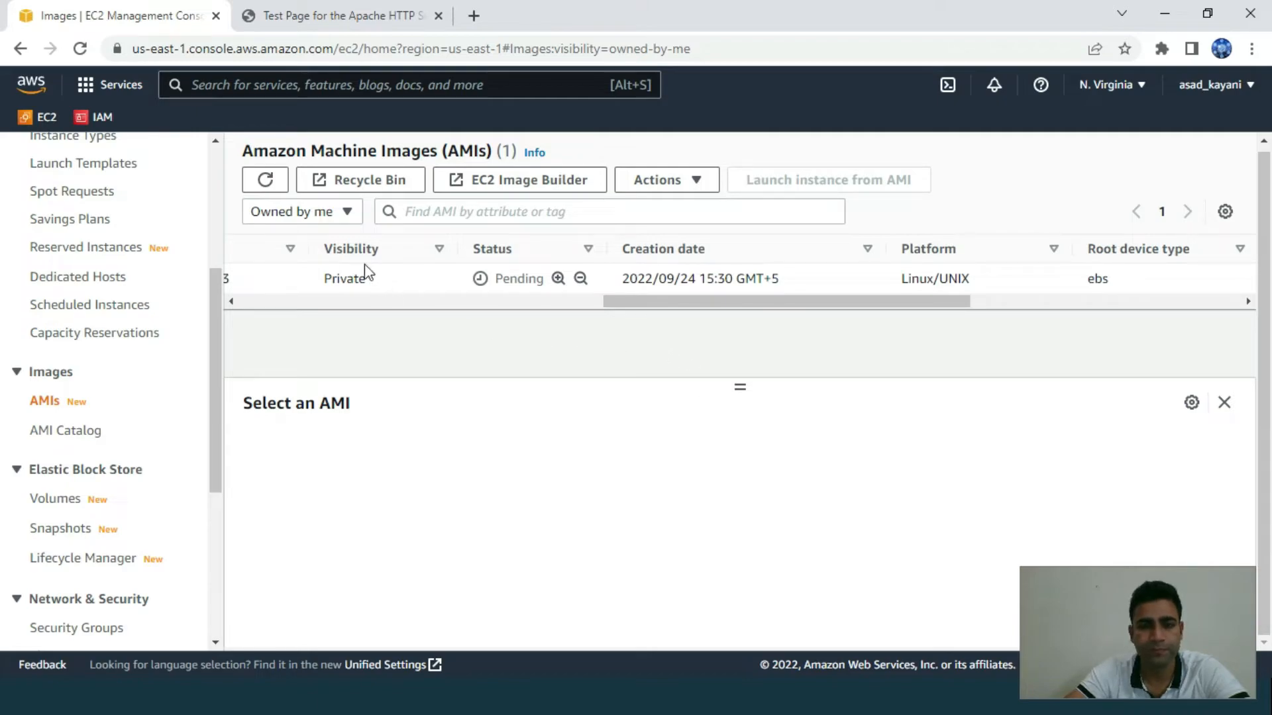
pyautogui.click(261, 174)
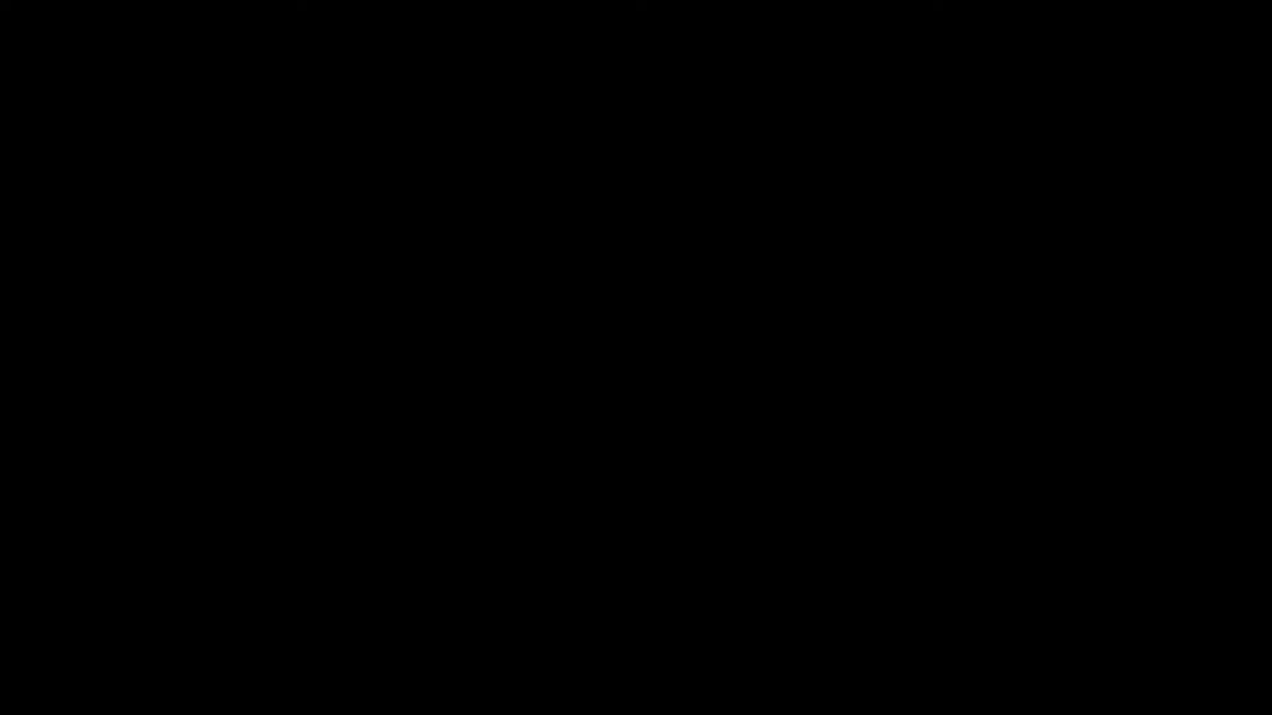
# Examine the current status of My AMI in the AMI list and its details.
pyautogui.moveTo(539, 307); pyautogui.dragTo(752, 318)
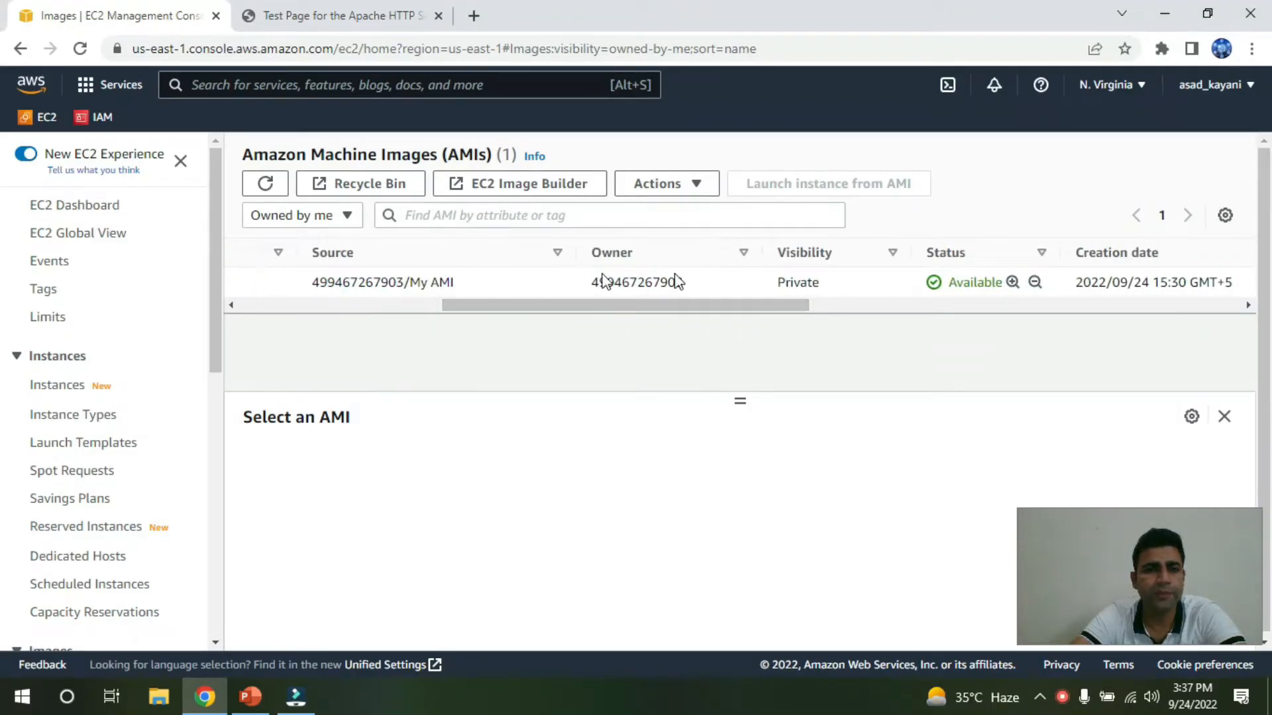
pyautogui.doubleClick(957, 284)
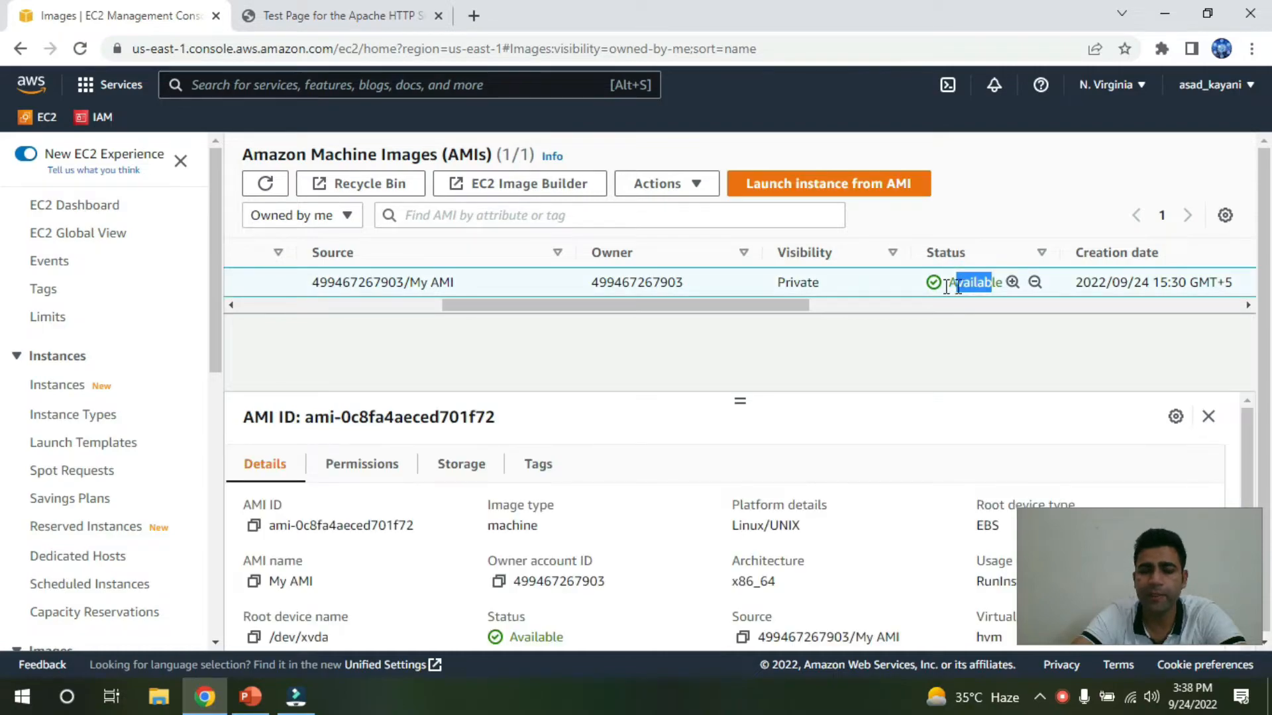
pyautogui.click(441, 337)
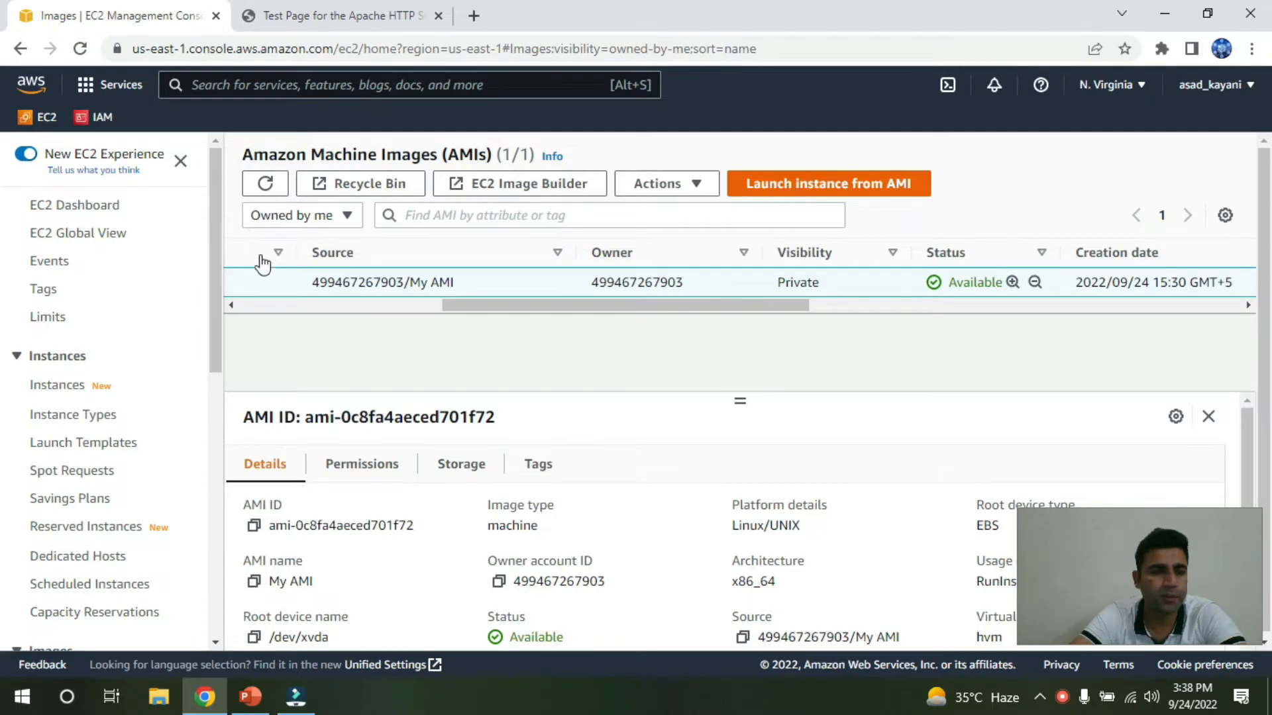
# Start launching a new instance from the EC2 instances list and name it From AMI.
pyautogui.click(45, 391)
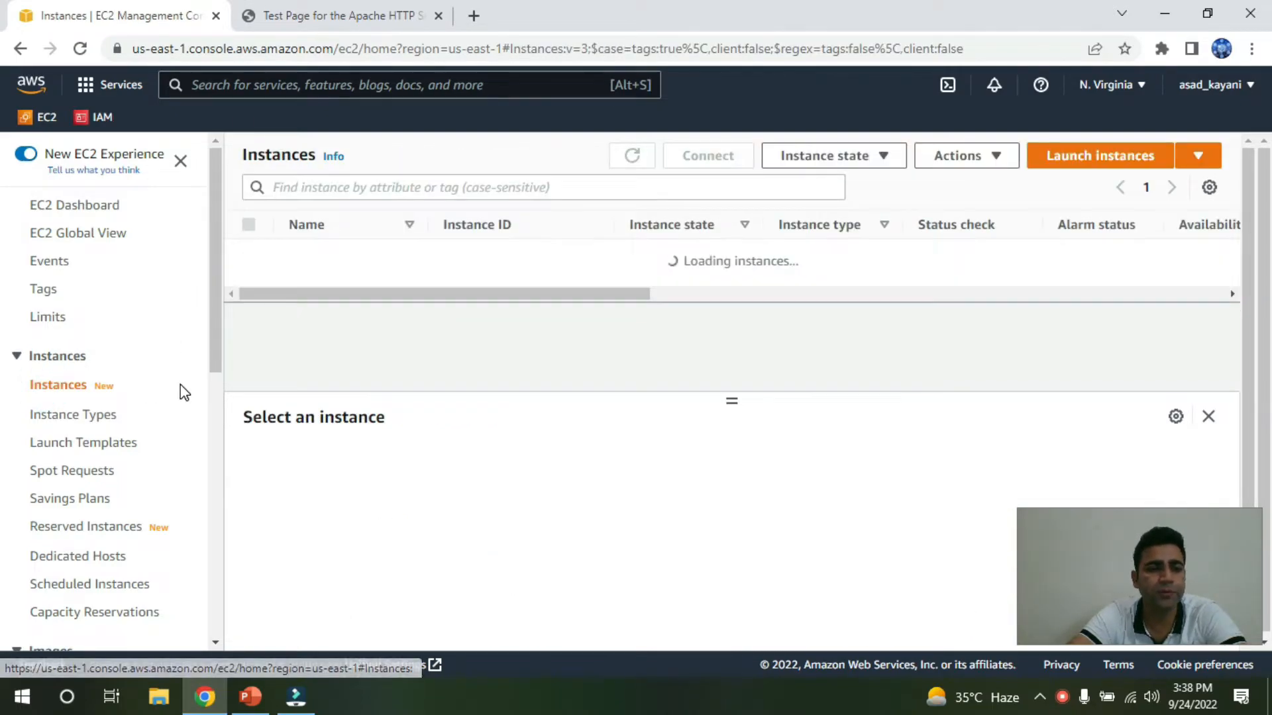
pyautogui.click(1090, 157)
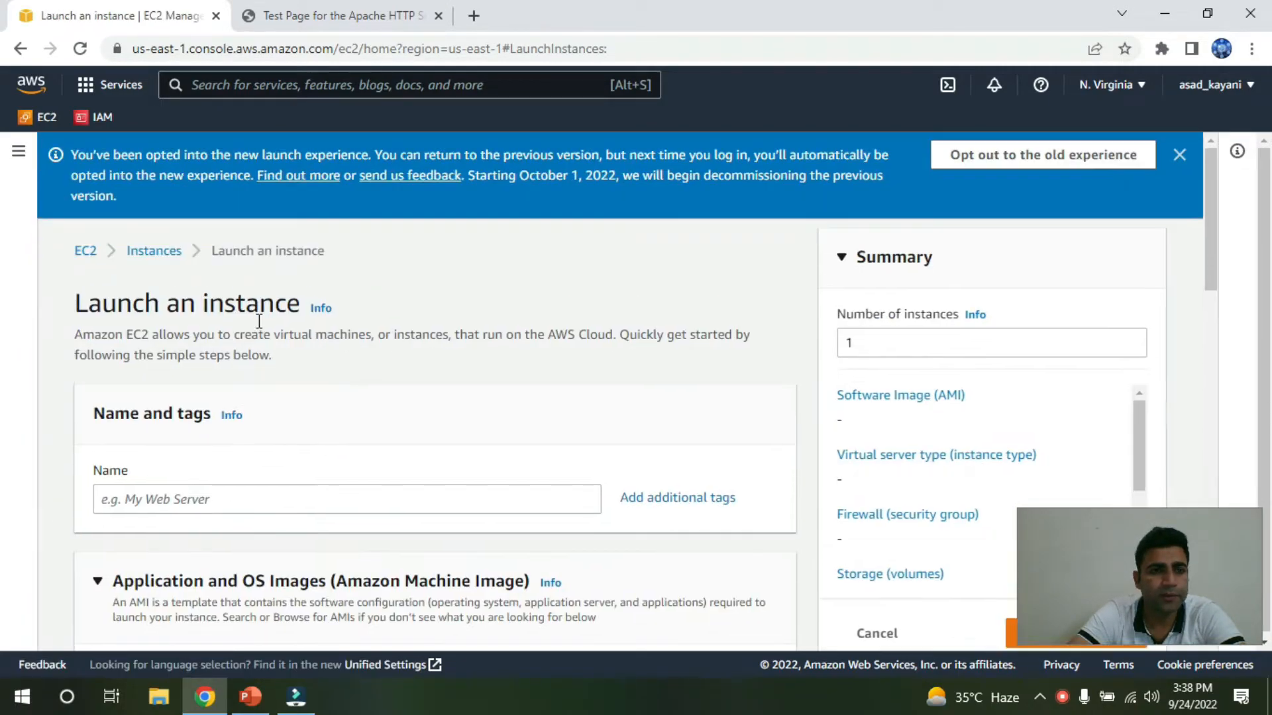
pyautogui.click(214, 493)
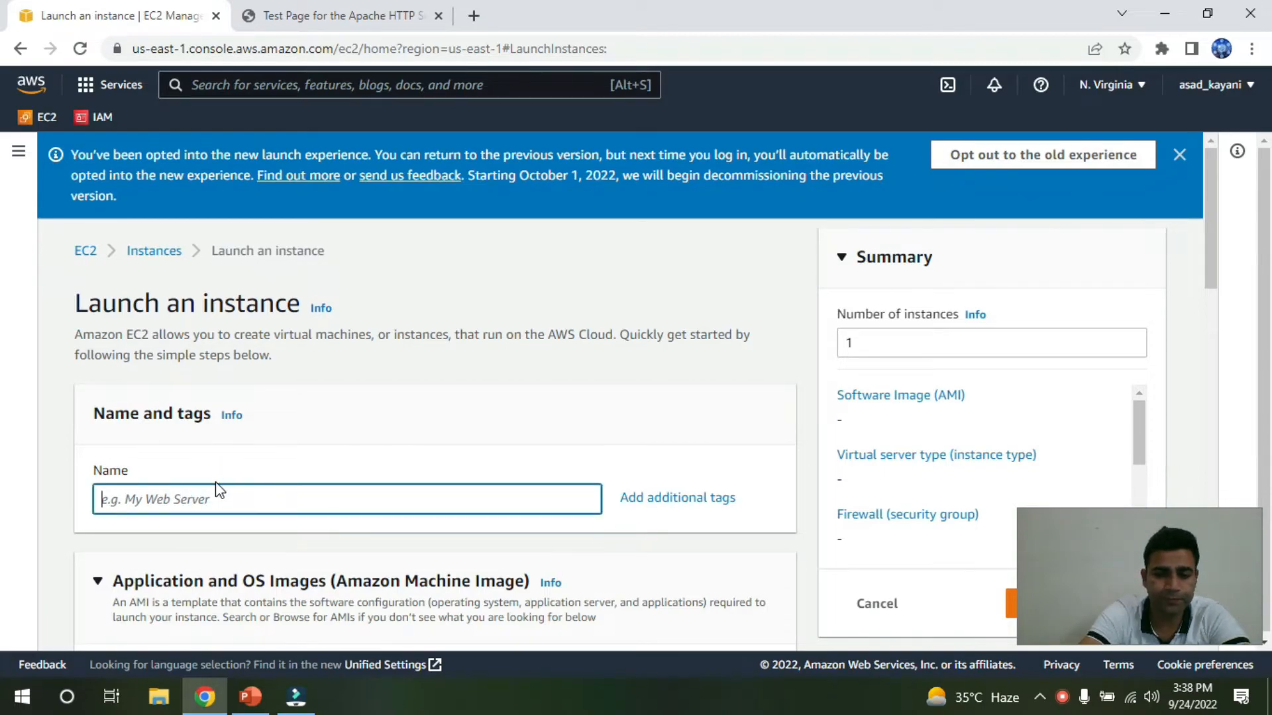
pyautogui.write('FRO')
pyautogui.press('BackSpace')
pyautogui.press('BackSpace')
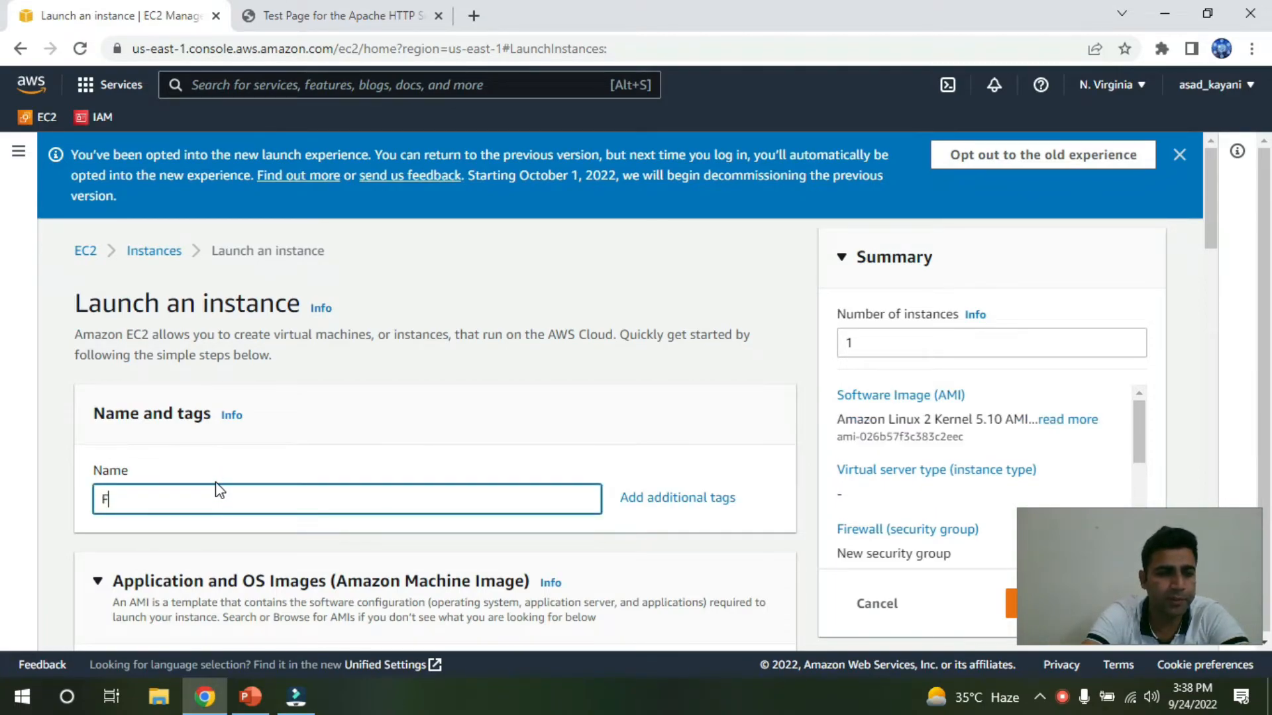
pyautogui.write('rom AMI')
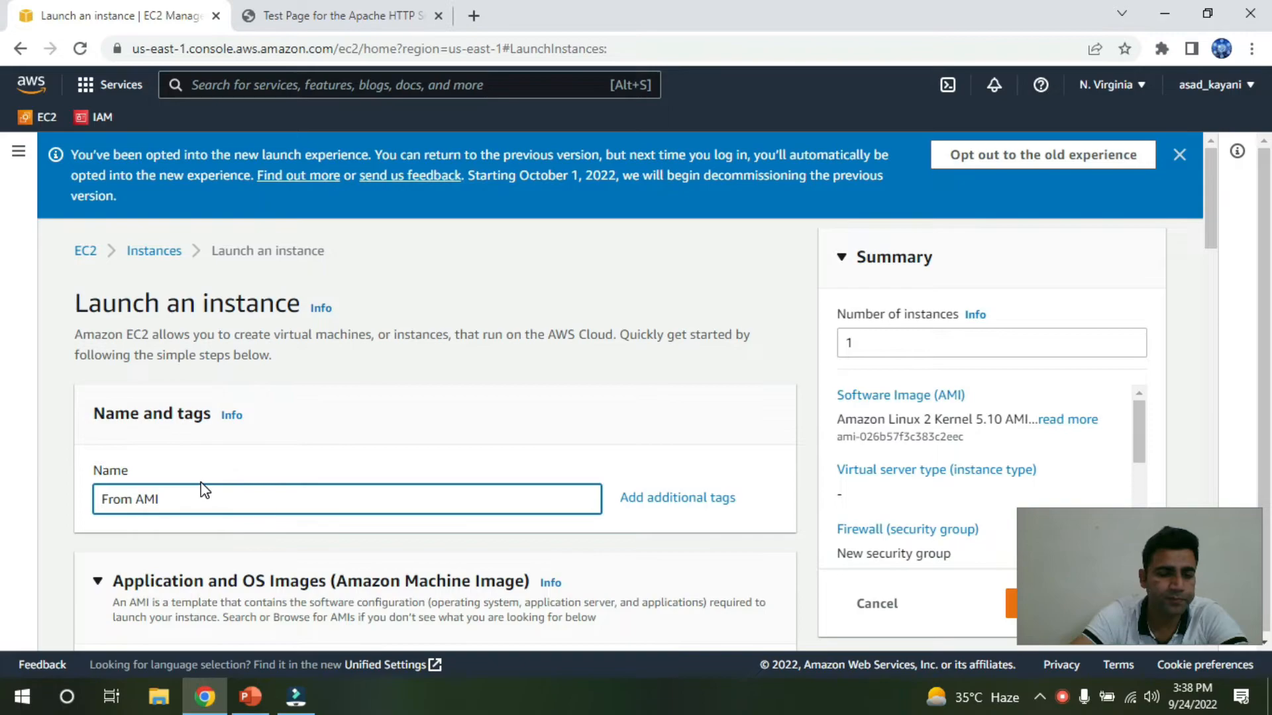
# Choose My AMI from the images owned by this account as the instance's machine image.
pyautogui.scroll(-7, 212, 488)
pyautogui.scroll(2, 184, 312)
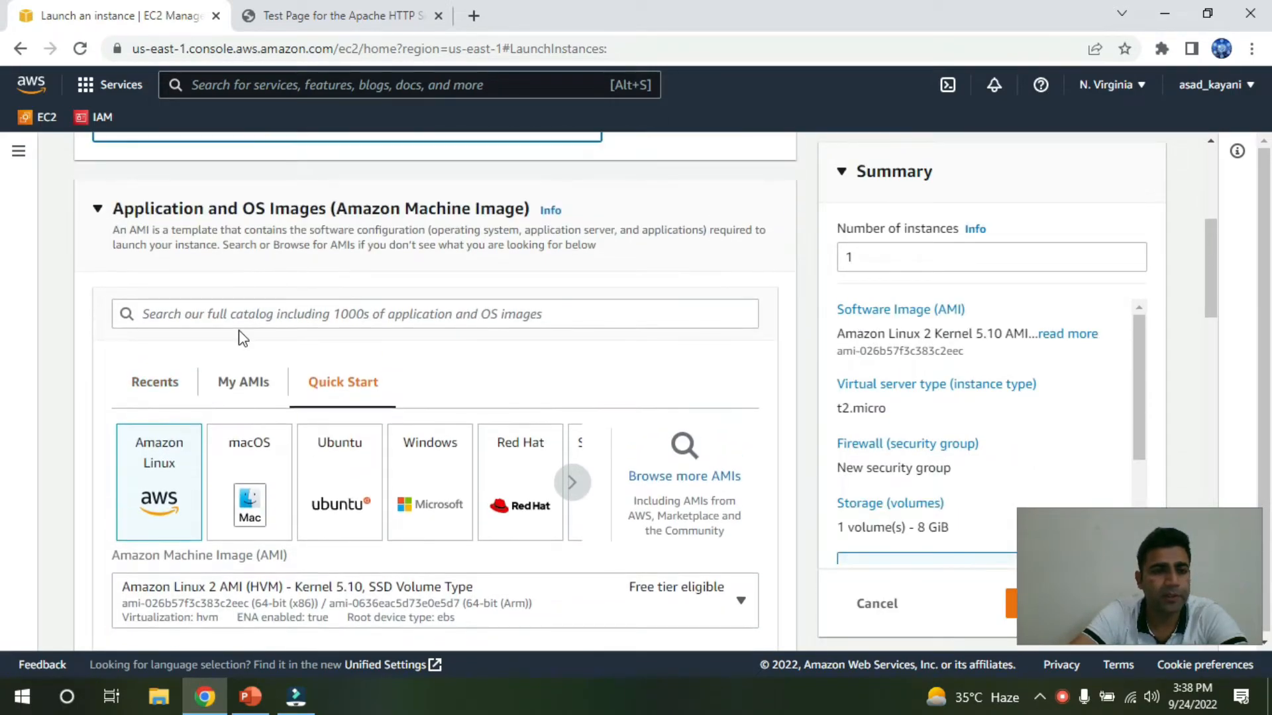
pyautogui.click(244, 391)
pyautogui.scroll(-4, 218, 358)
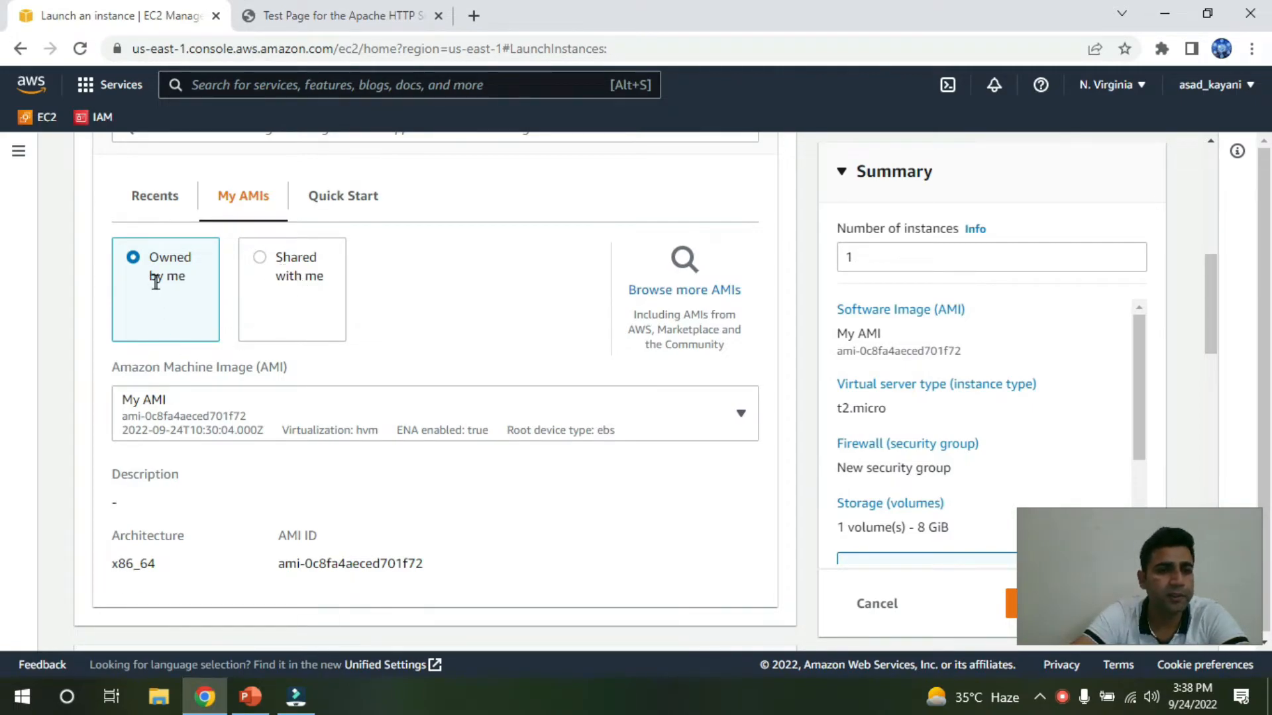
pyautogui.click(741, 416)
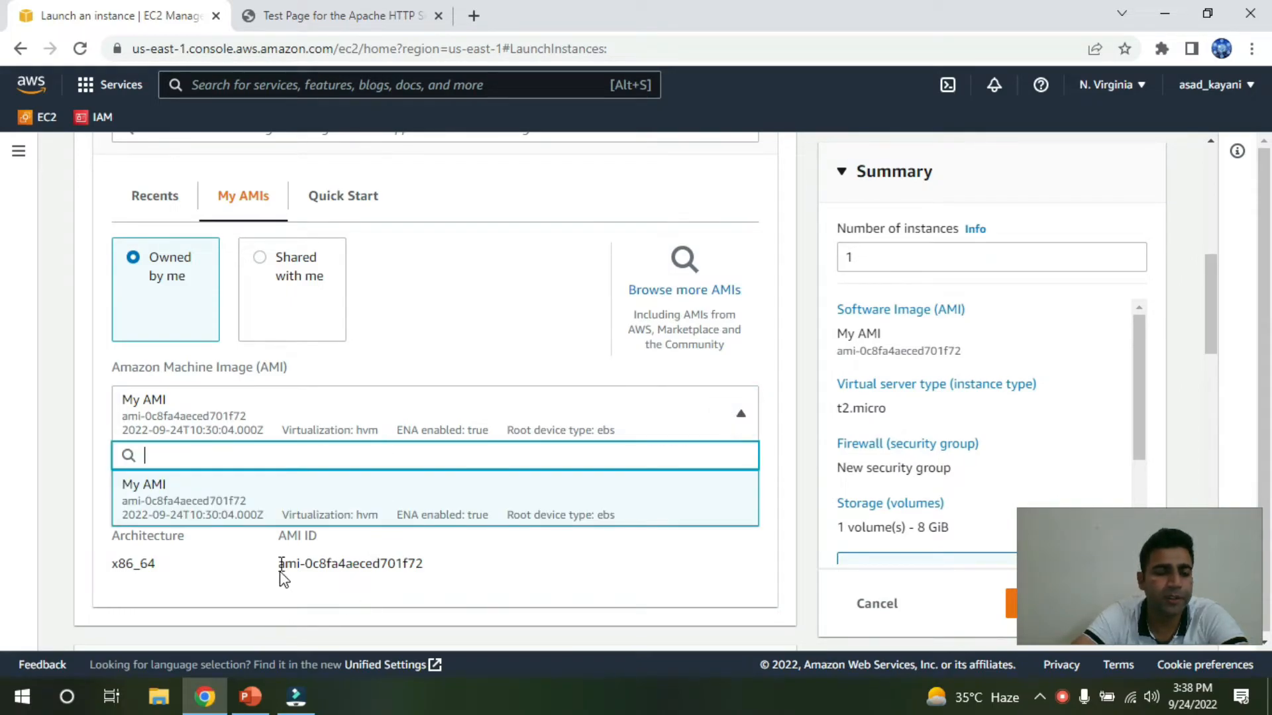
pyautogui.click(151, 493)
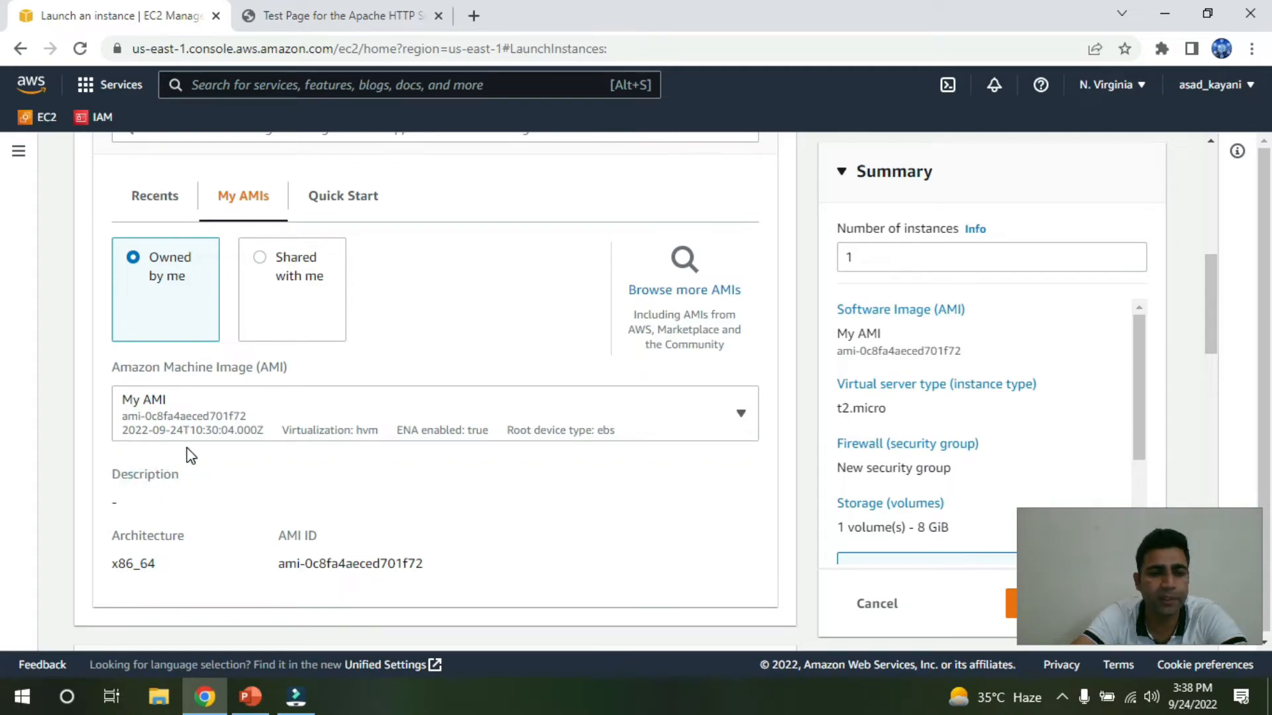
# Assign the existing key pair instance2keypair to the new instance.
pyautogui.scroll(-10, 232, 424)
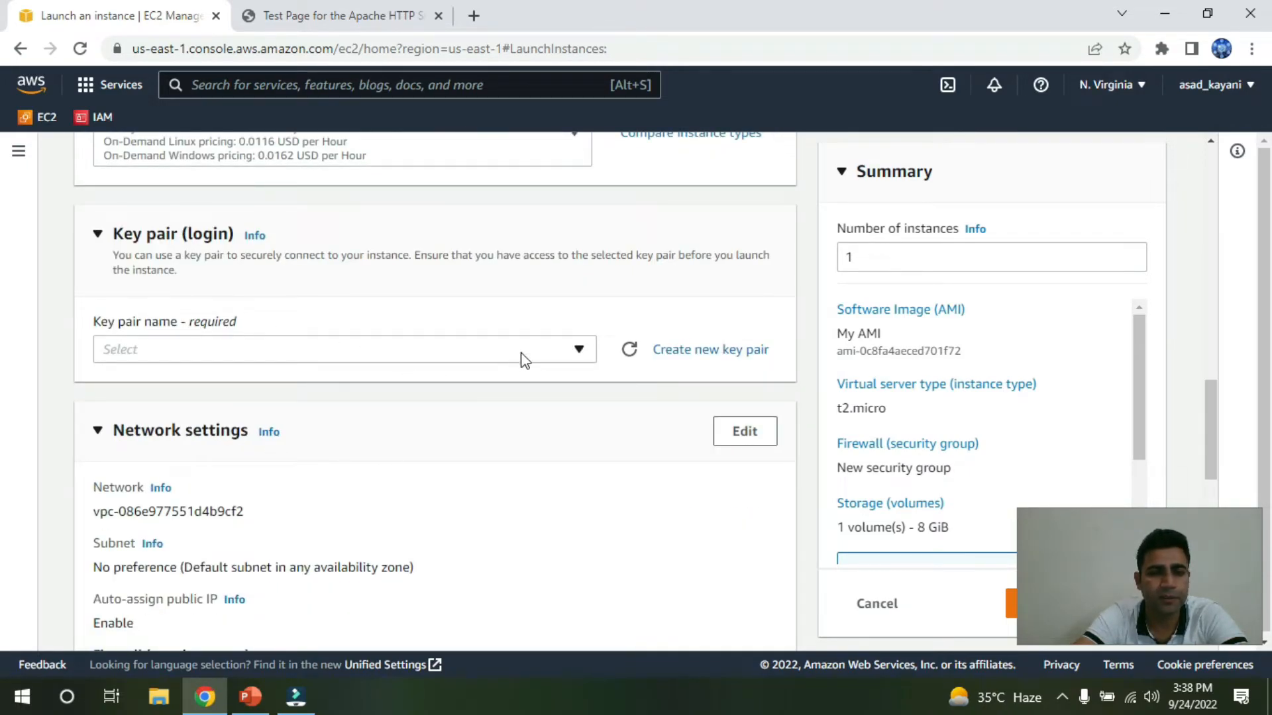
pyautogui.click(575, 349)
pyautogui.click(148, 444)
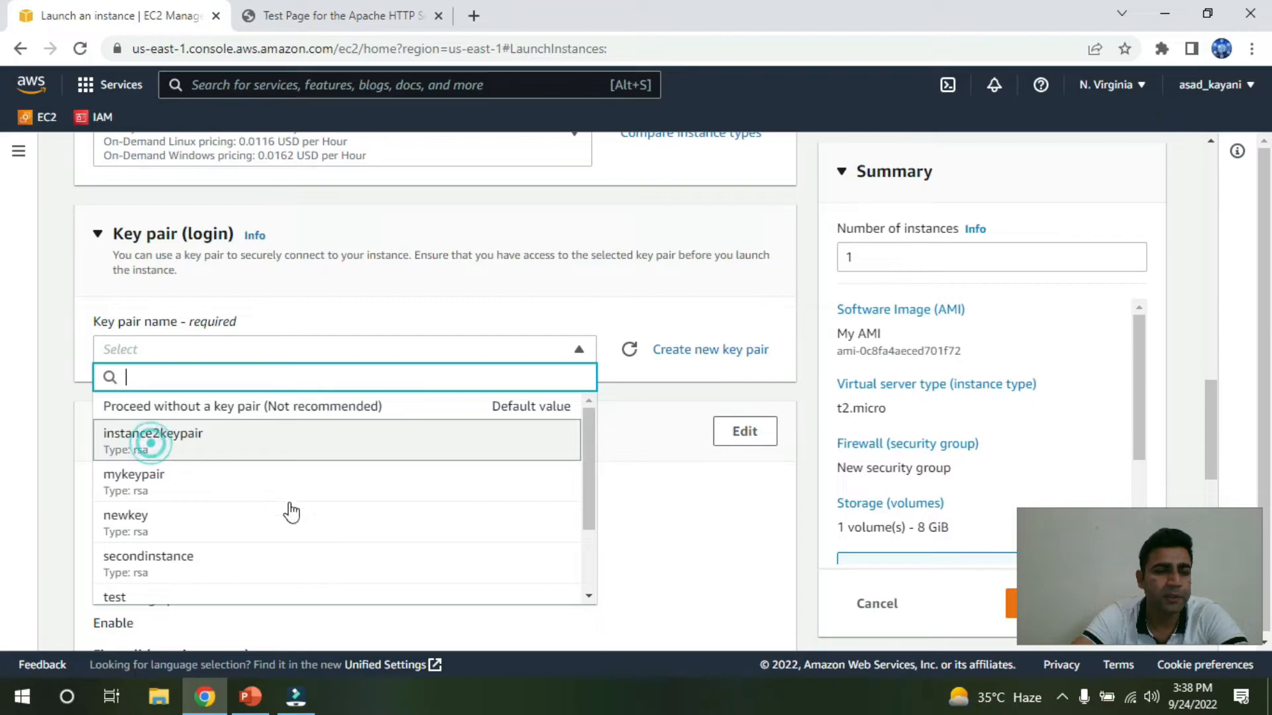
# Expand the advanced details and fill the user data with the bash script that installs and starts httpd and writes a Hello World page to /var/www/html/index.html.
pyautogui.scroll(-1, 318, 510)
pyautogui.scroll(-7, 322, 508)
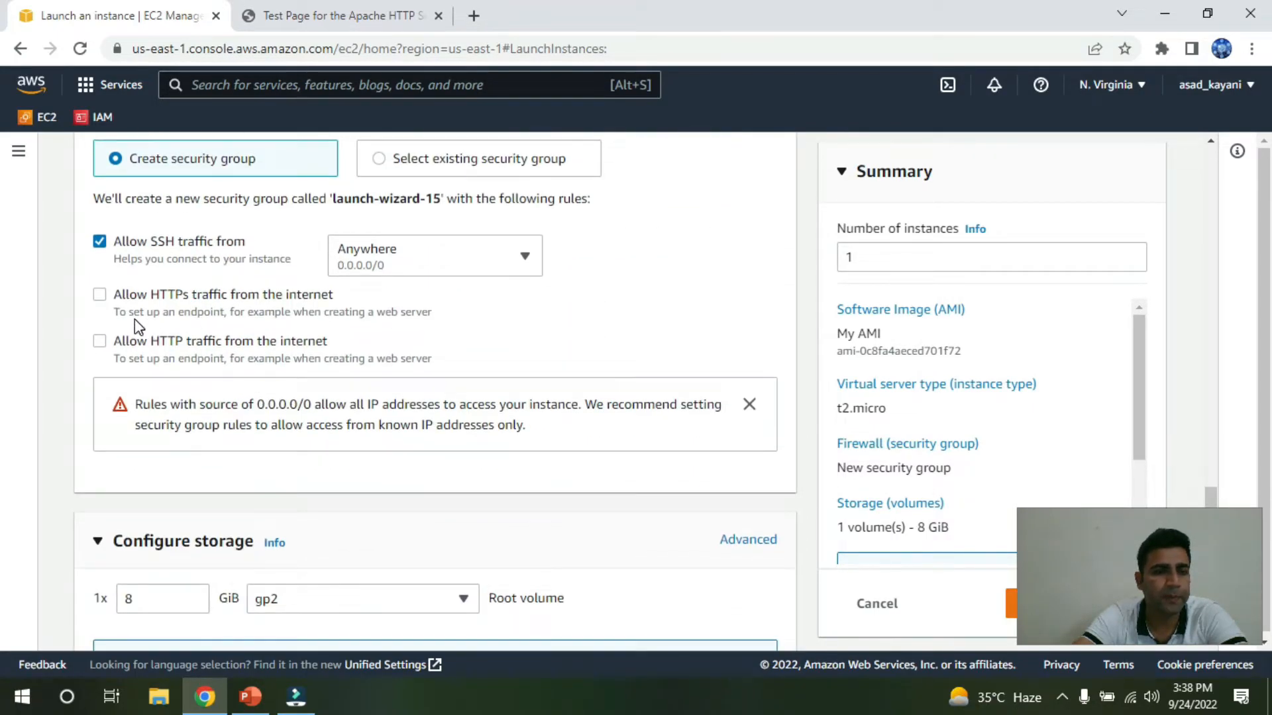
pyautogui.scroll(-3, 292, 437)
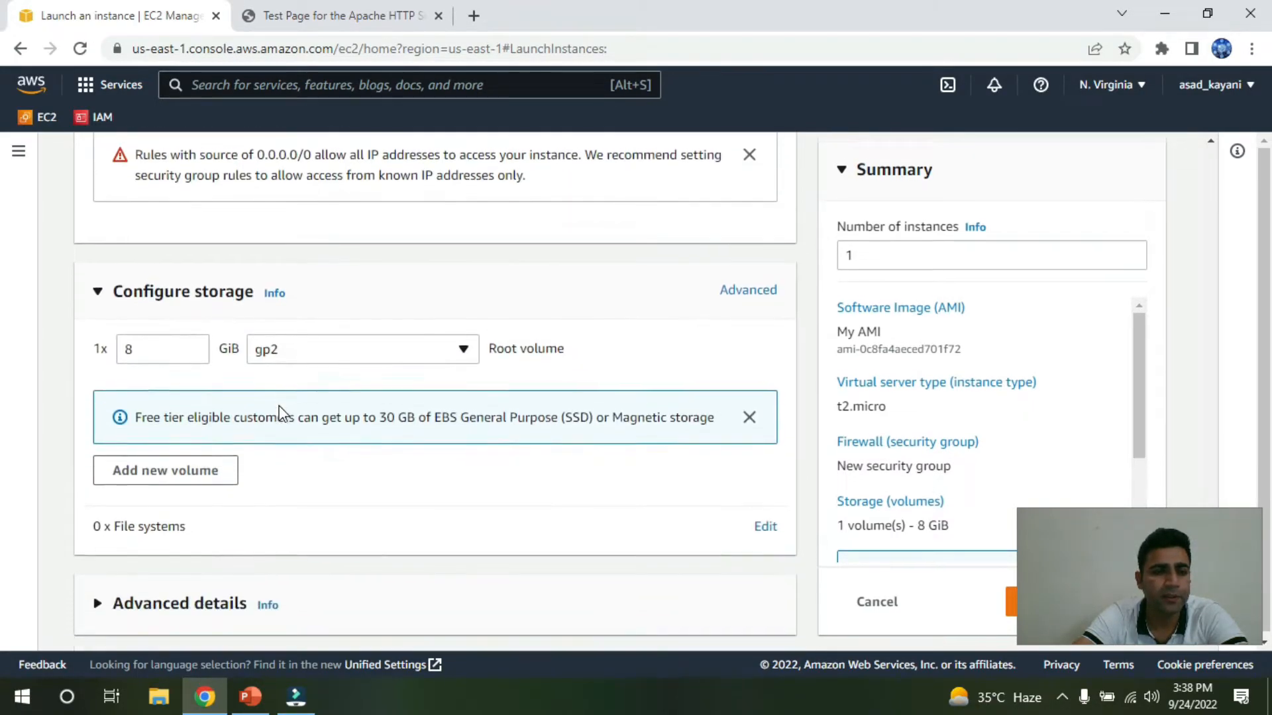
pyautogui.click(101, 601)
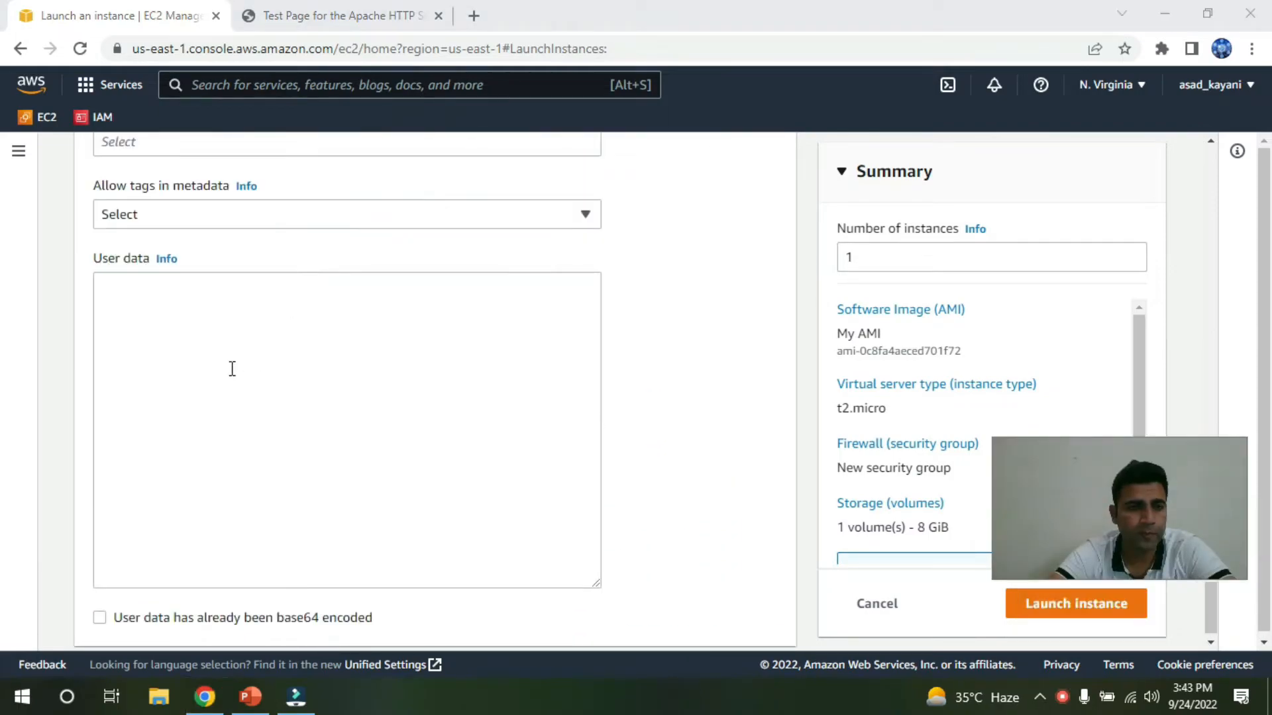
pyautogui.scroll(1, 234, 368)
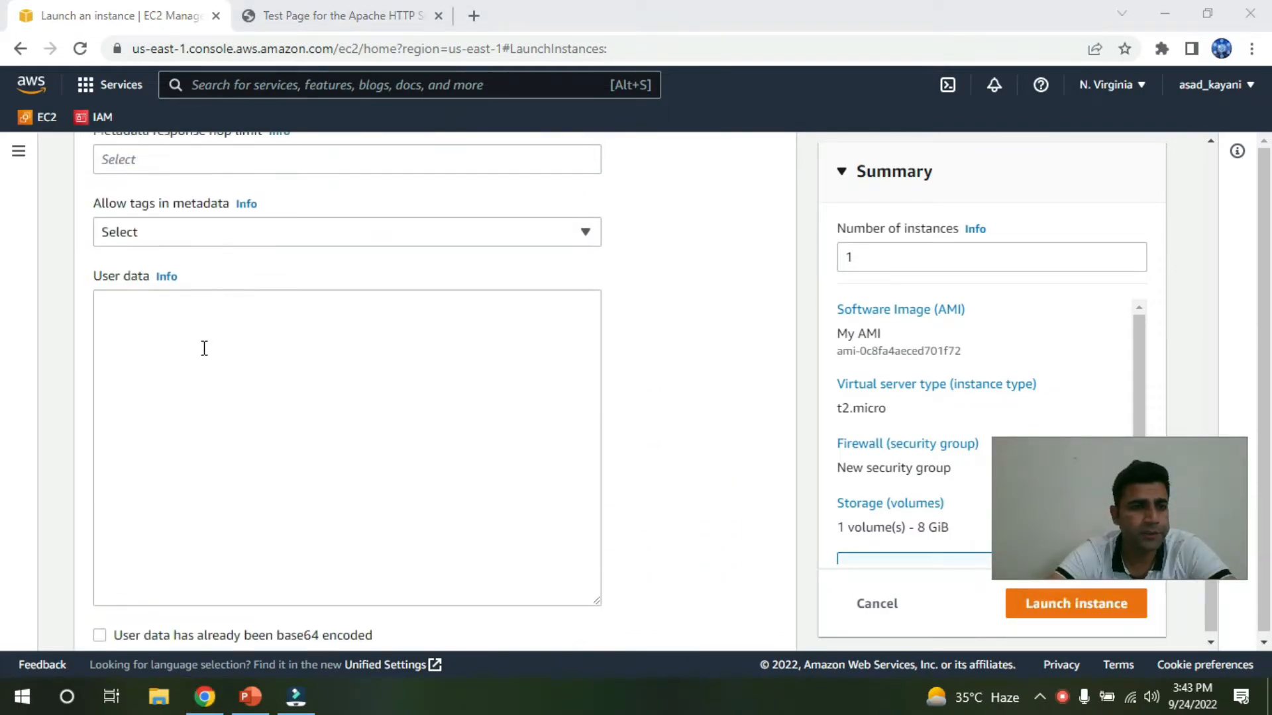
pyautogui.scroll(1, 204, 358)
pyautogui.scroll(-1, 202, 364)
pyautogui.click(202, 346)
pyautogui.write('#!/bin/bash  # Use this for your user data (script from top to bottom)  # install httpd (Linux 2 version)  yum update -y  yum install -y httpd  systemctl start httpd  systemctl enable httpd  echo "<h1>Hello World from $(hostname -f)</h1>" > /var/www/html/index.html')
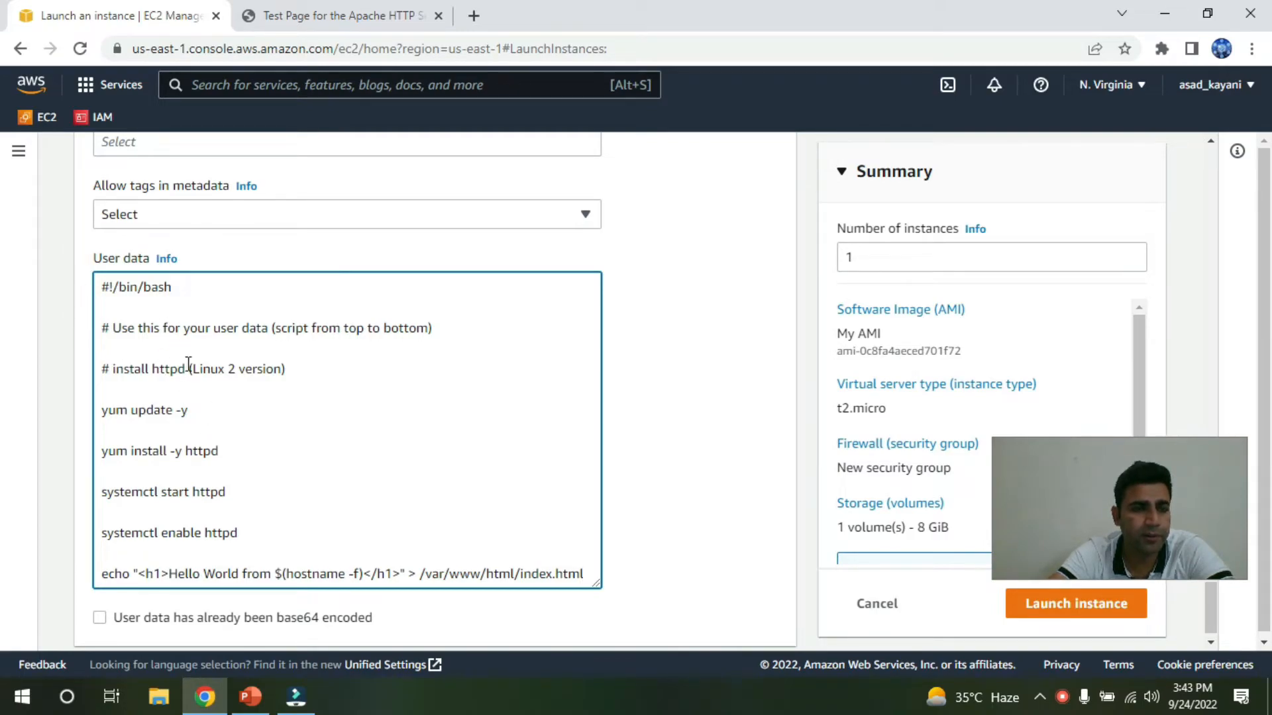
# Delete the yum update, yum install, systemctl start and systemctl enable lines from the user data script.
pyautogui.scroll(-1, 161, 402)
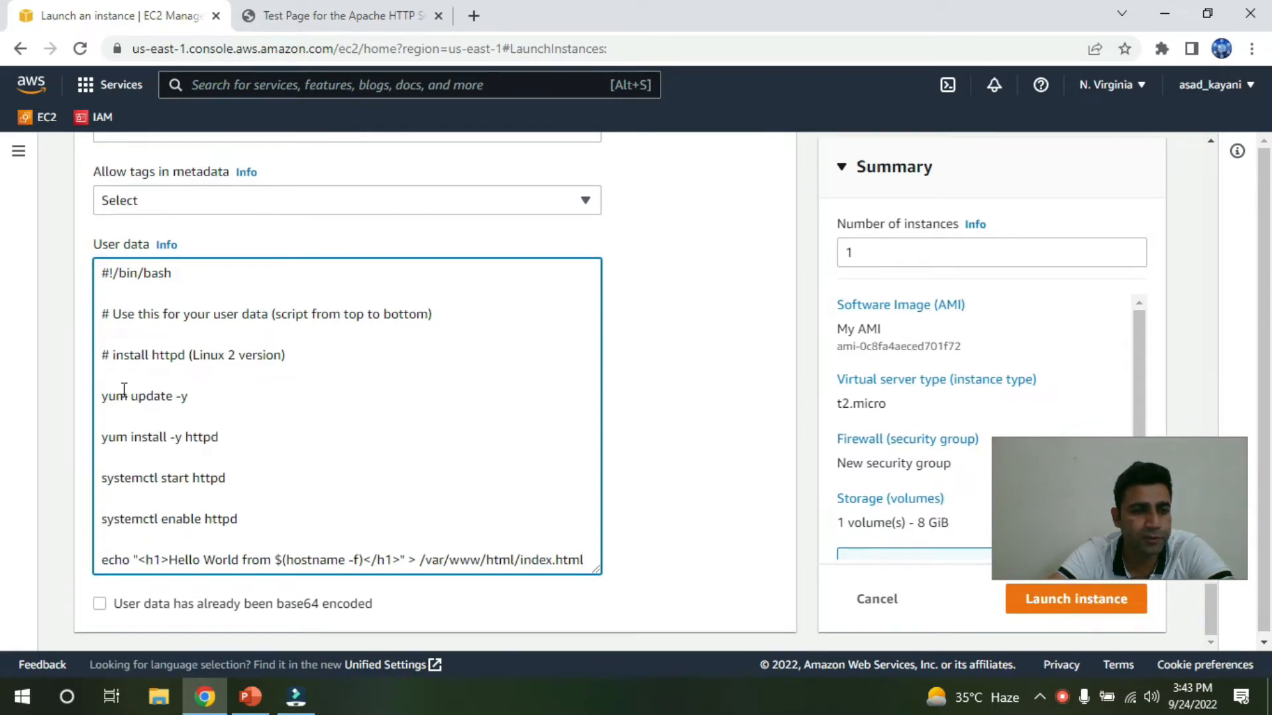
pyautogui.moveTo(102, 395); pyautogui.dragTo(255, 512)
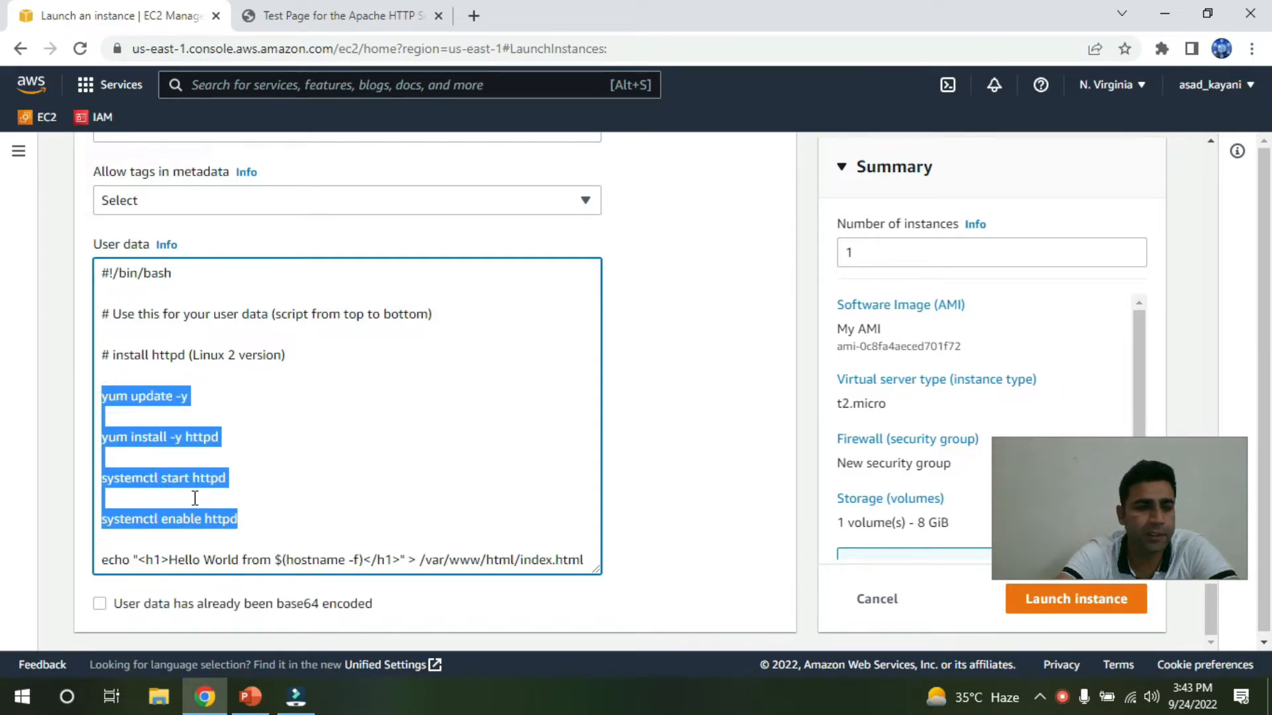
pyautogui.press('BackSpace')
pyautogui.press('BackSpace')
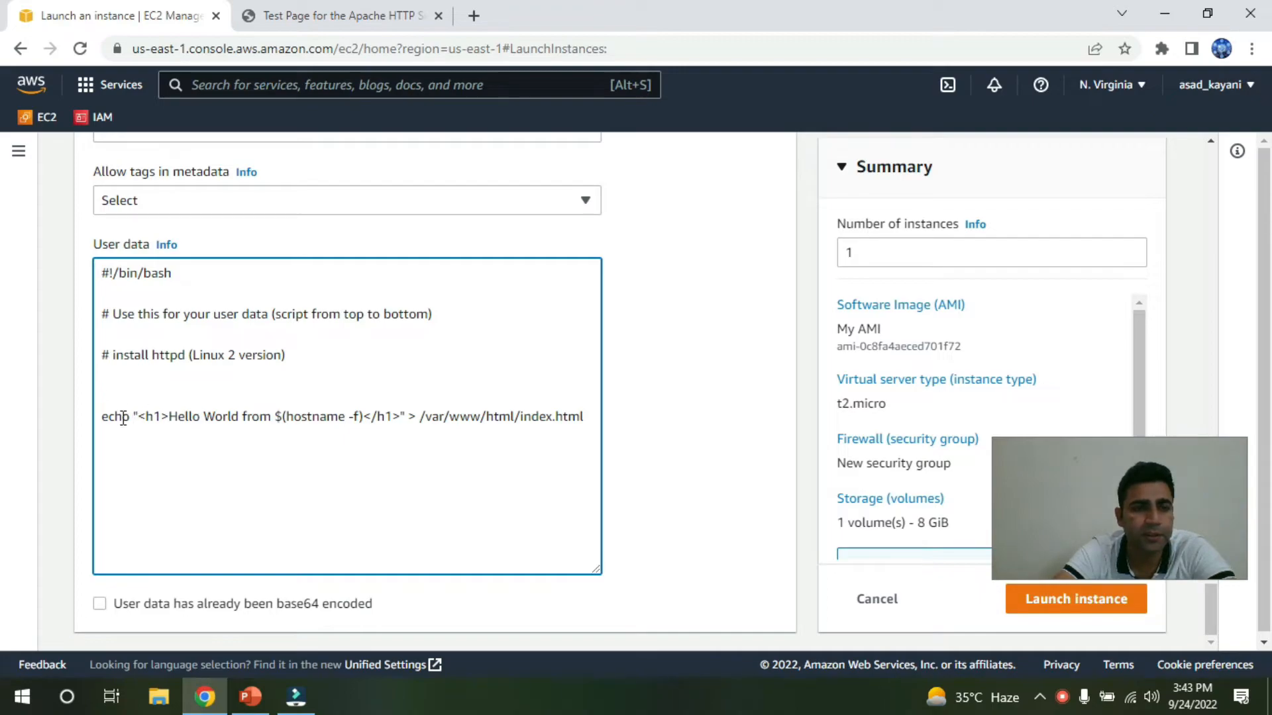
# Review the remaining echo line in the user data script and launch the instance.
pyautogui.moveTo(123, 417); pyautogui.dragTo(489, 411)
pyautogui.click(313, 418)
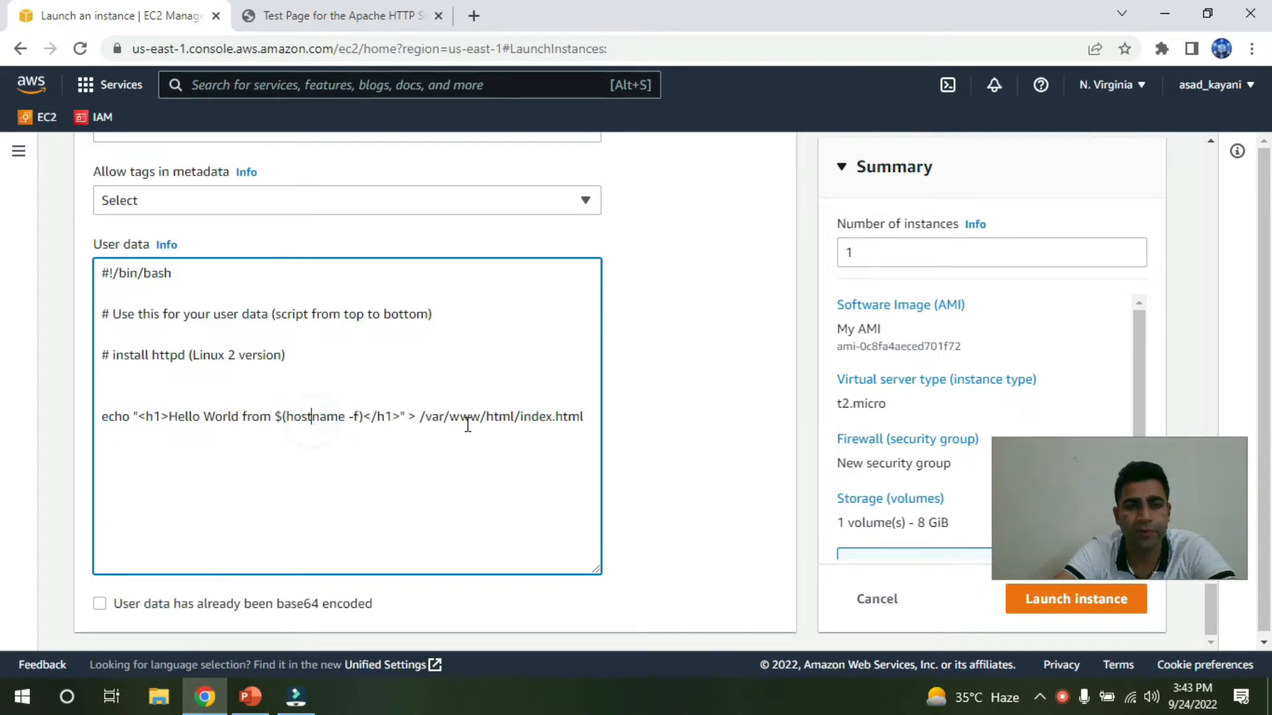
pyautogui.scroll(-1, 488, 432)
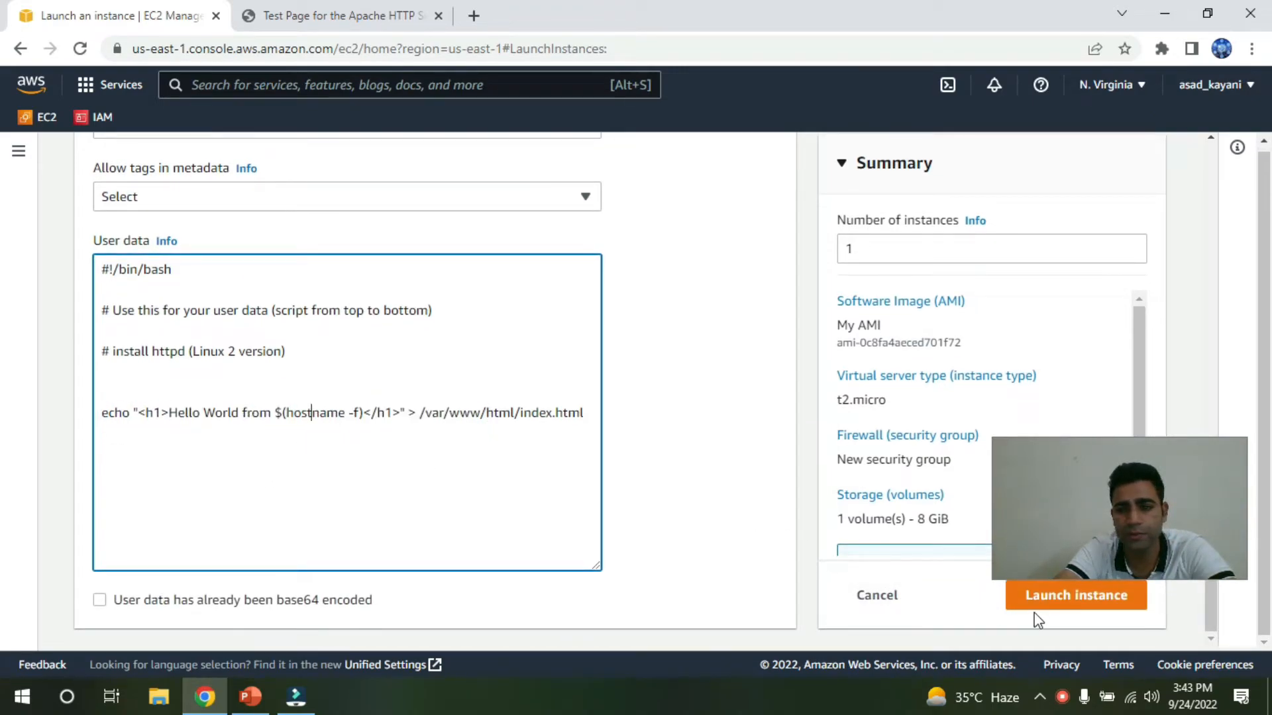
pyautogui.click(1078, 600)
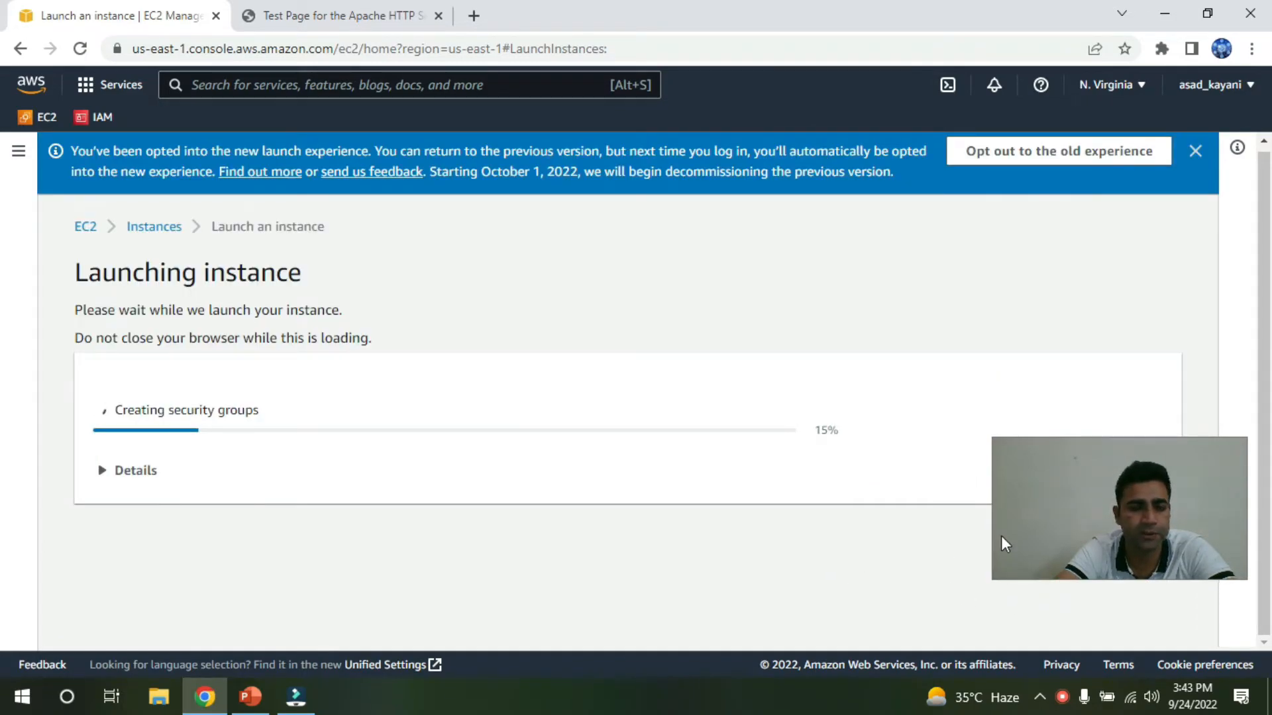
pyautogui.moveTo(993, 441); pyautogui.dragTo(1031, 538)
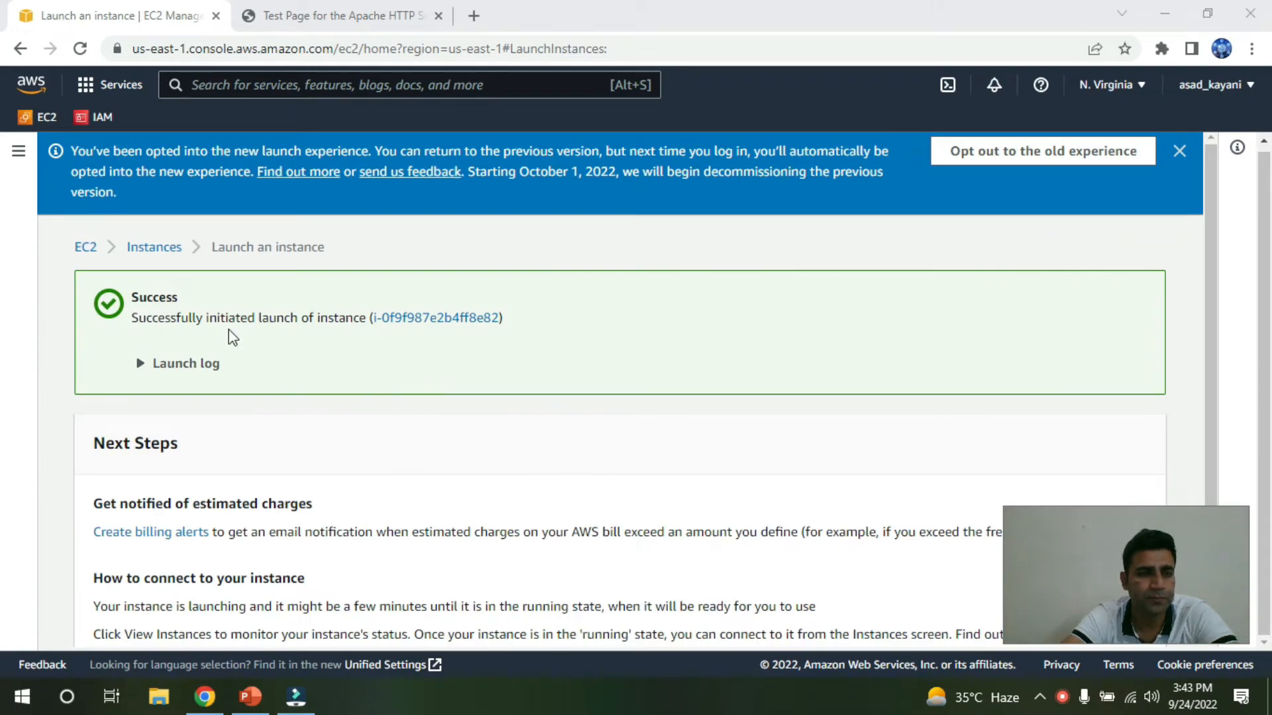
# Return to the instances list and refresh it to include the newly launched instance.
pyautogui.click(164, 247)
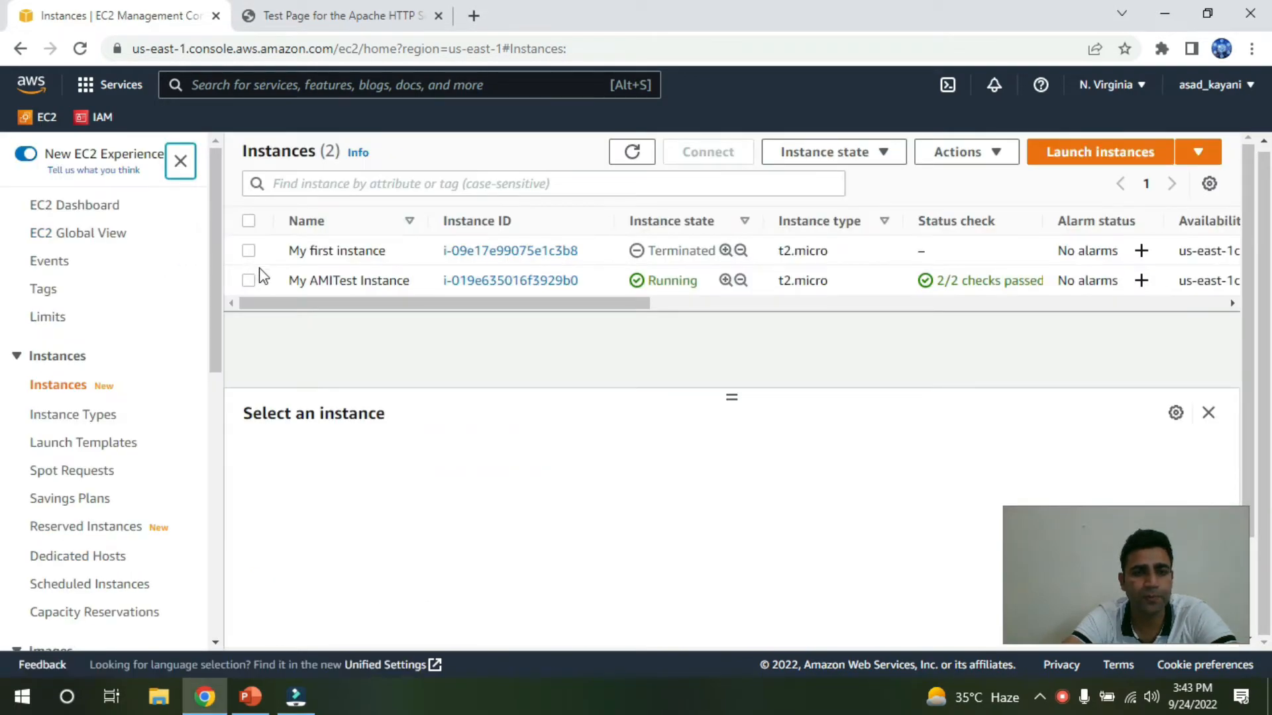
pyautogui.scroll(-2, 455, 289)
pyautogui.scroll(1, 588, 232)
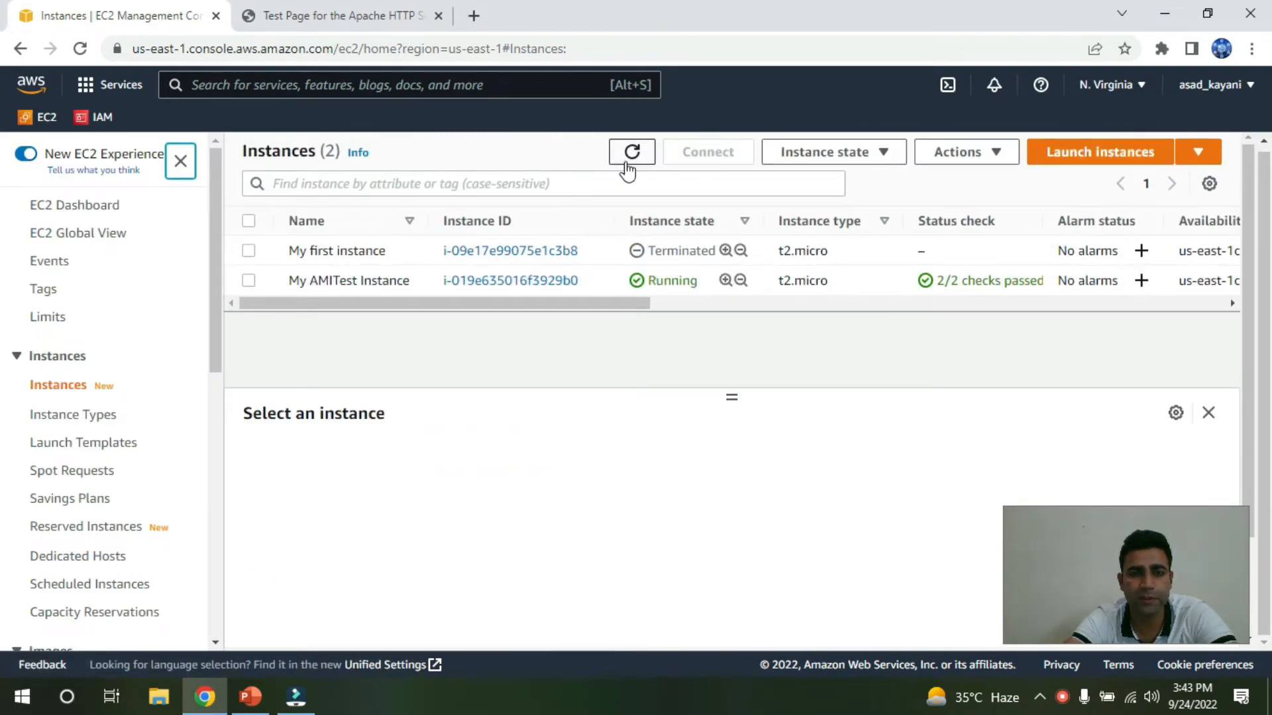
pyautogui.click(629, 155)
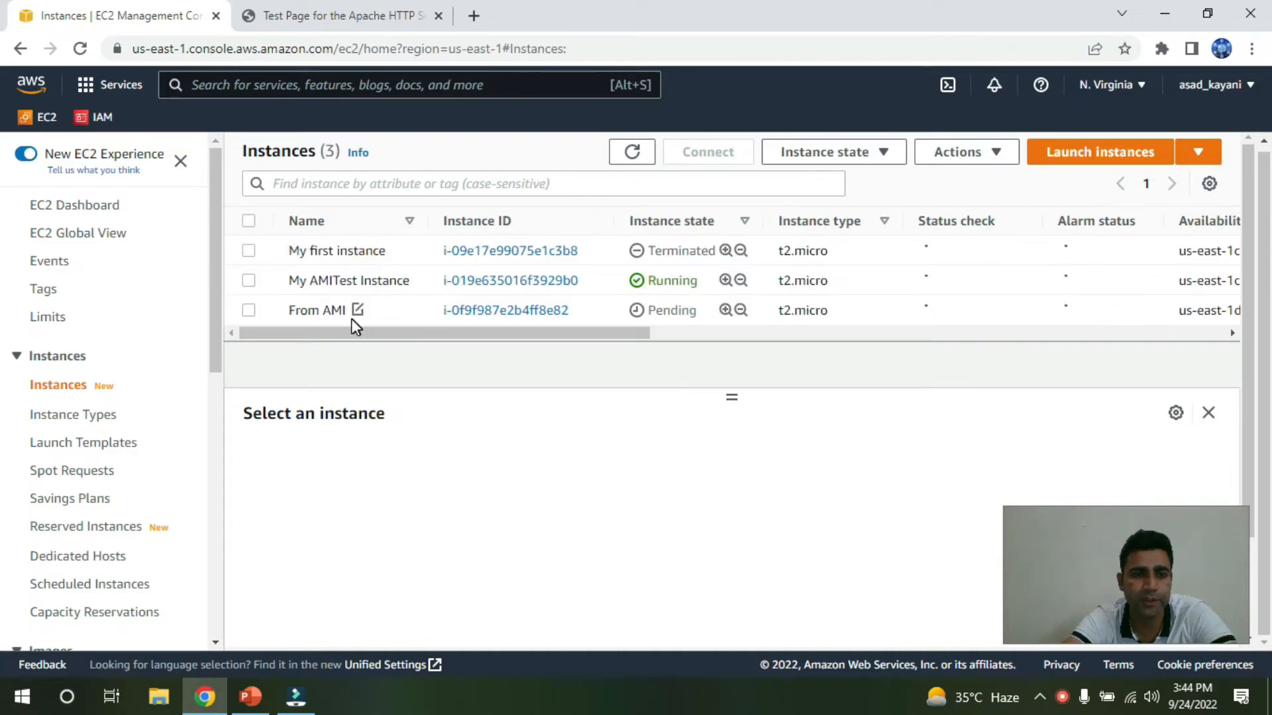
# View the details of the From AMI instance and refresh the list to recheck its state.
pyautogui.click(248, 310)
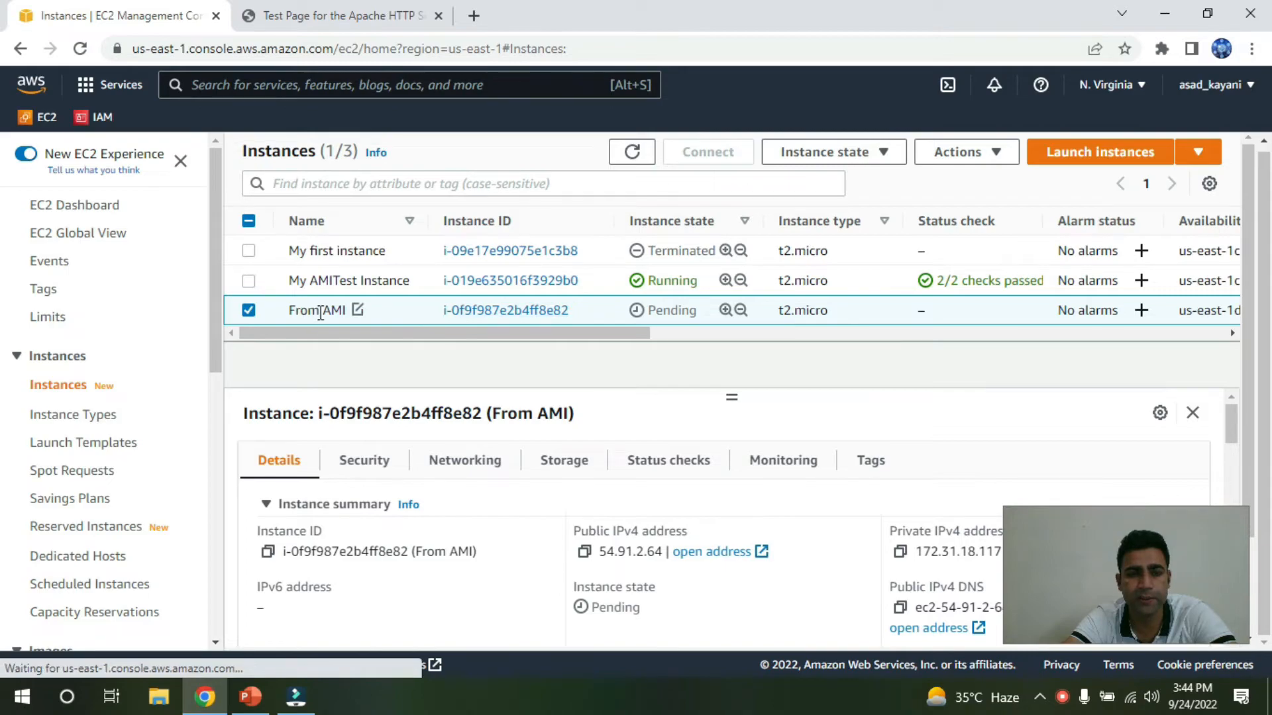
pyautogui.click(629, 161)
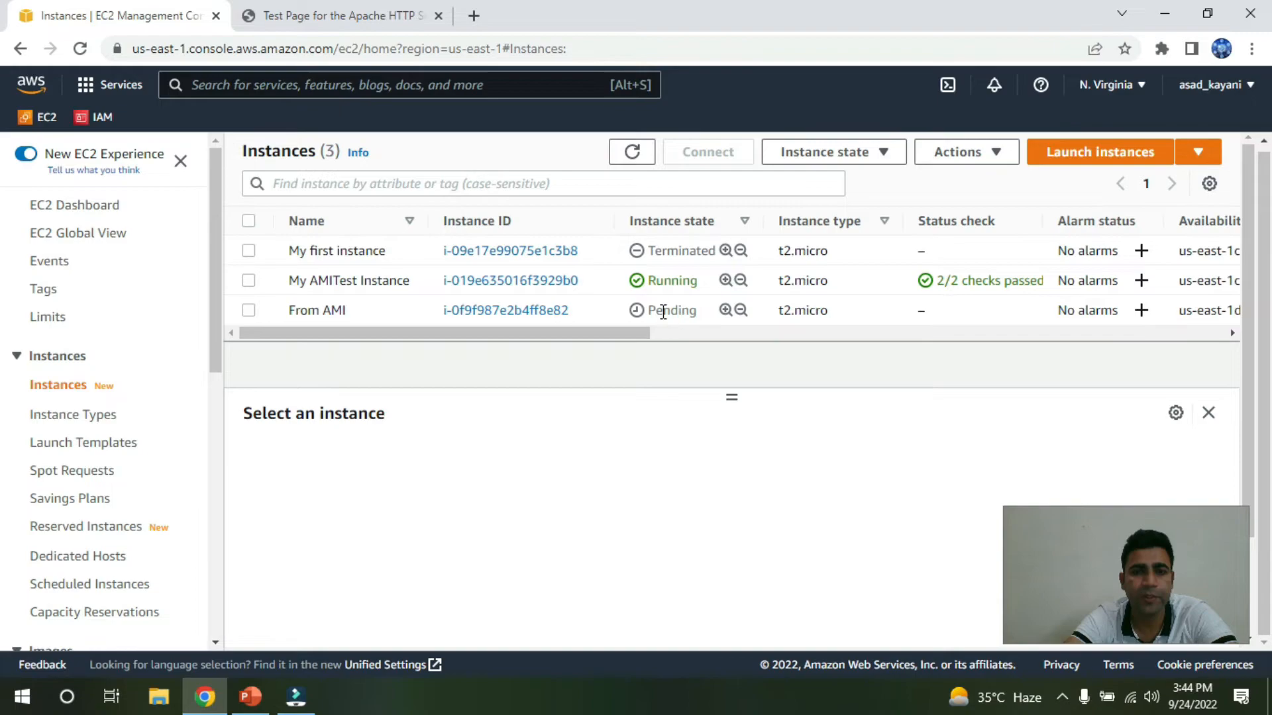
pyautogui.click(249, 281)
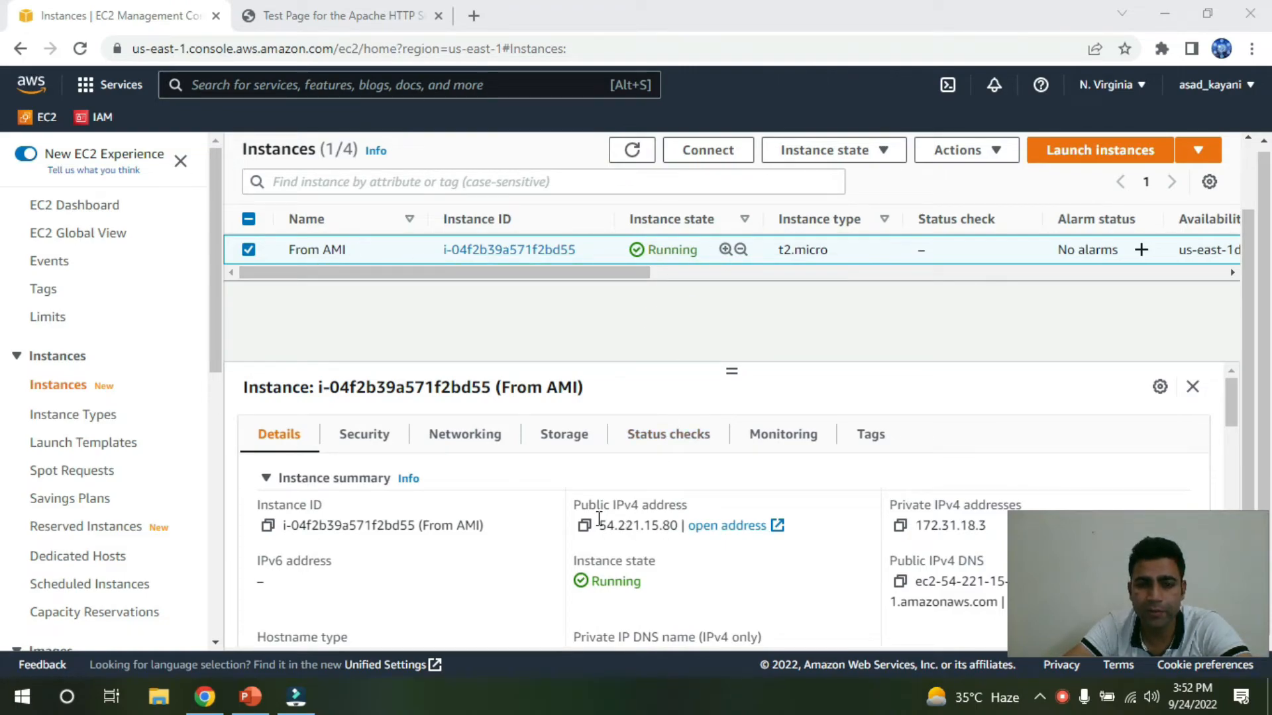
pyautogui.click(722, 527)
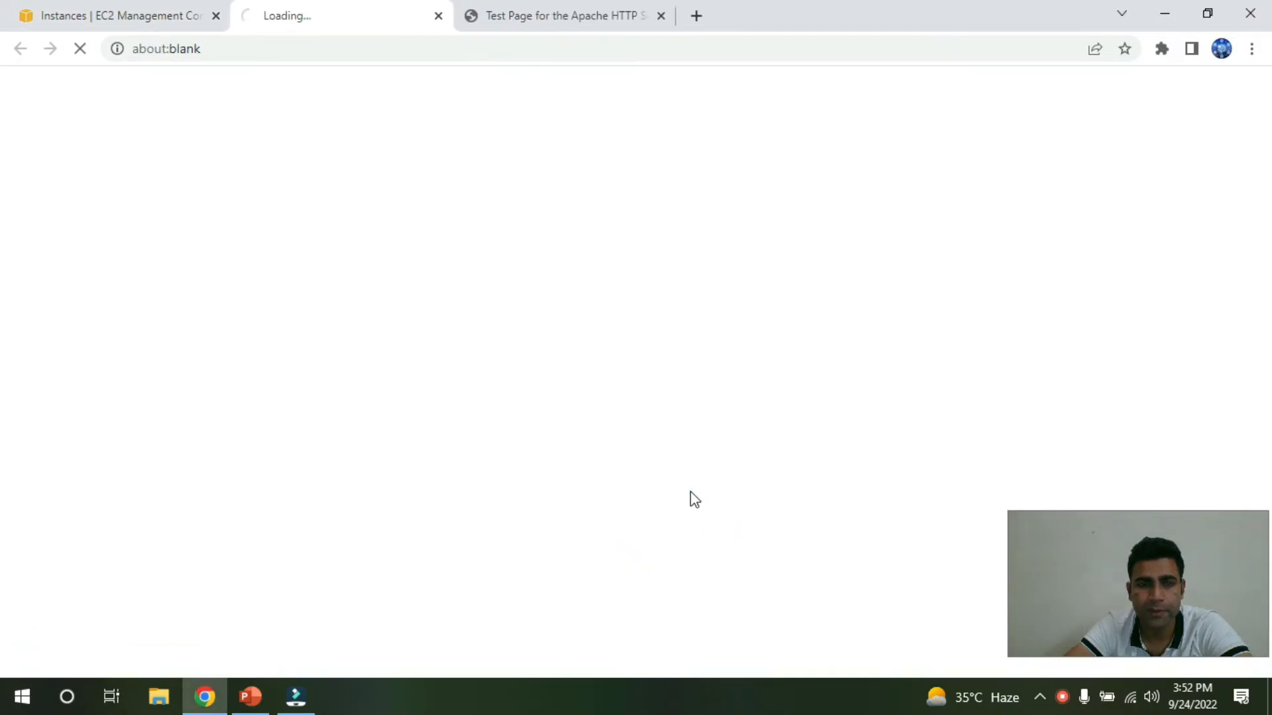
pyautogui.click(207, 49)
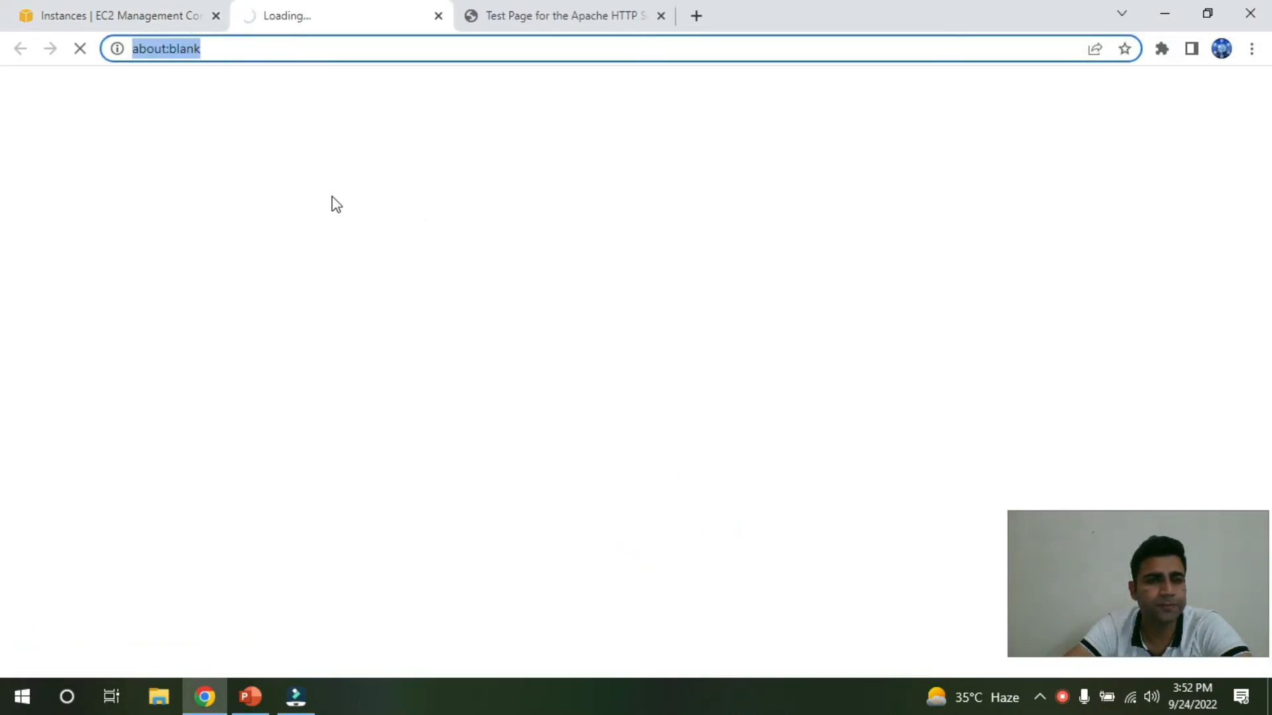
pyautogui.click(324, 229)
pyautogui.click(154, 50)
pyautogui.click(148, 50)
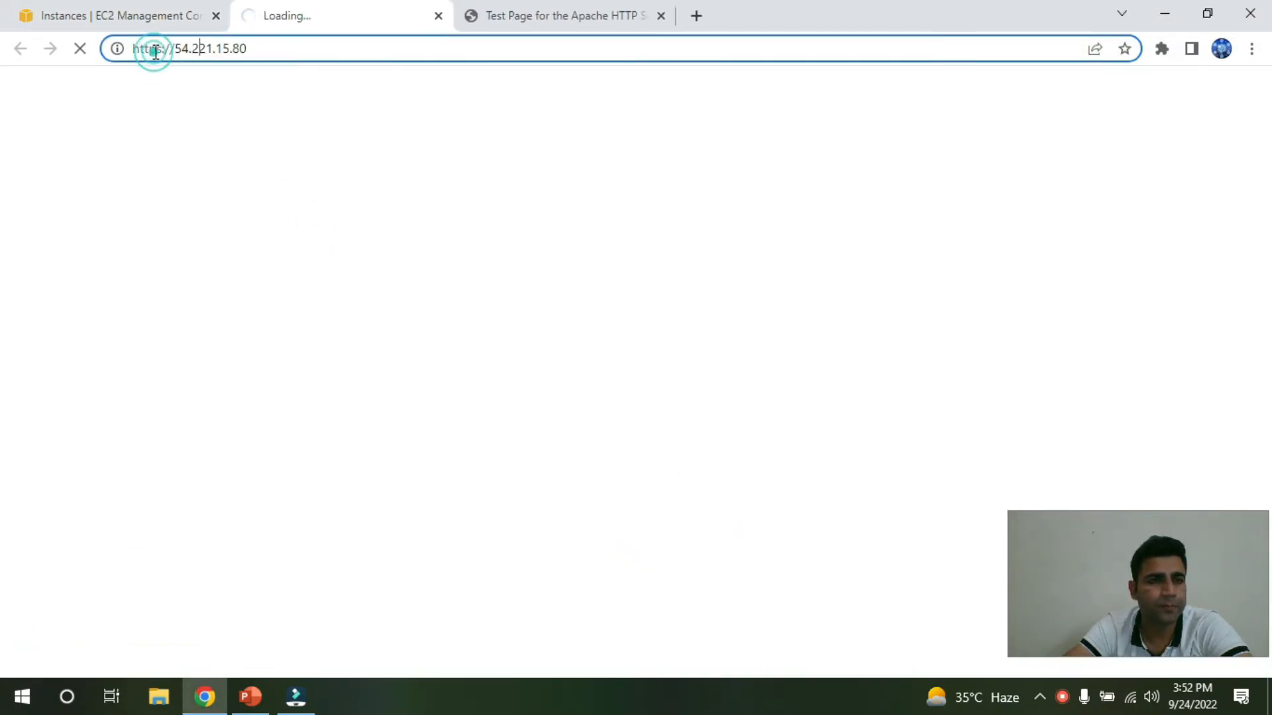
pyautogui.click(160, 48)
pyautogui.press('BackSpace')
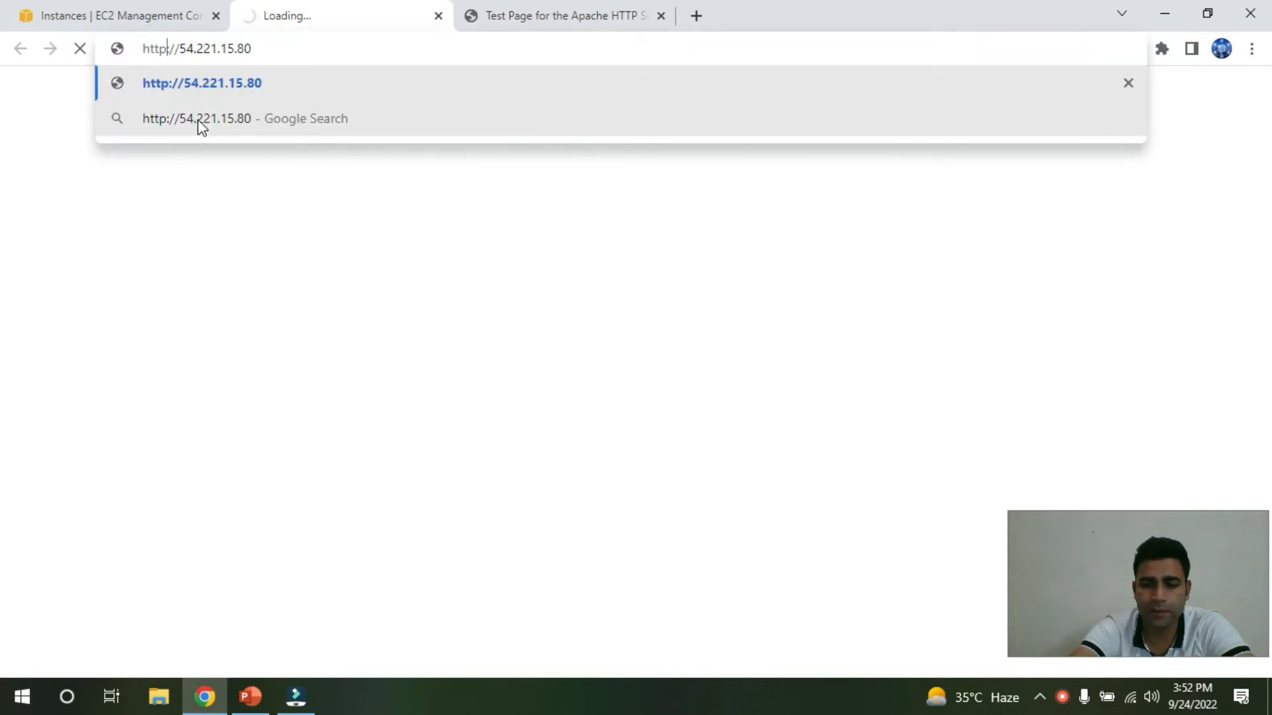
pyautogui.press('Return')
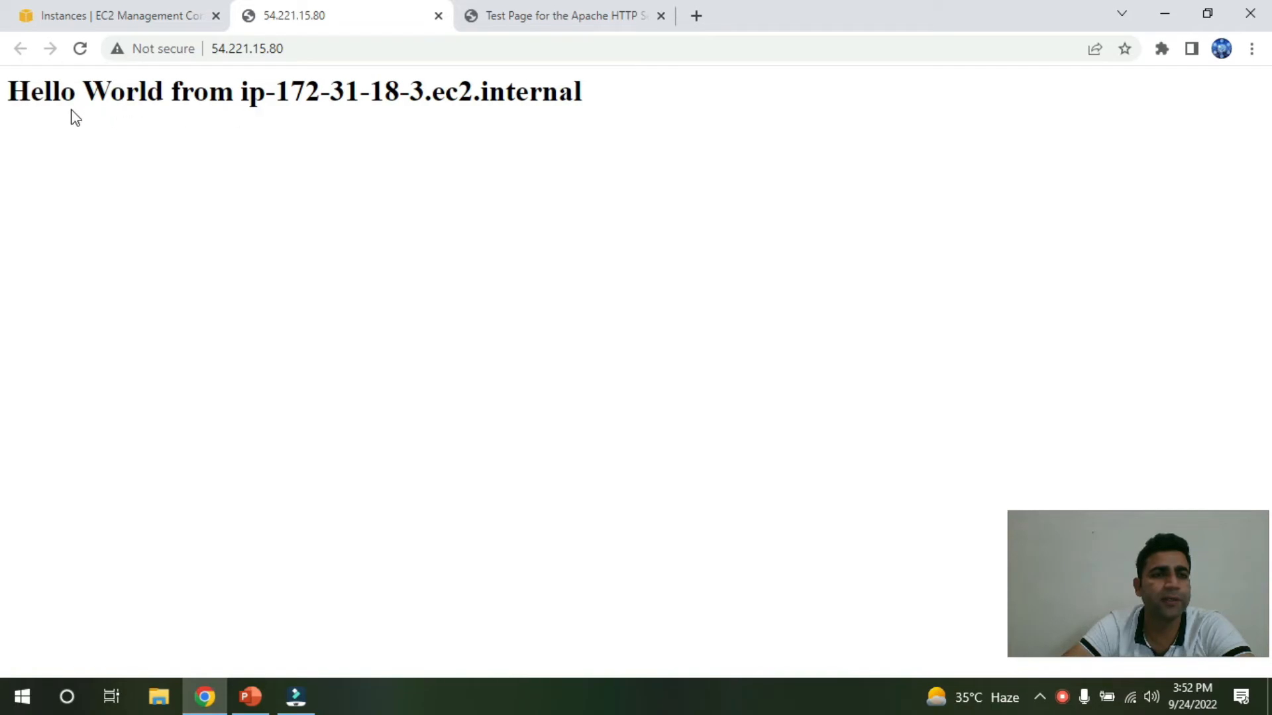
pyautogui.moveTo(32, 90); pyautogui.dragTo(194, 91)
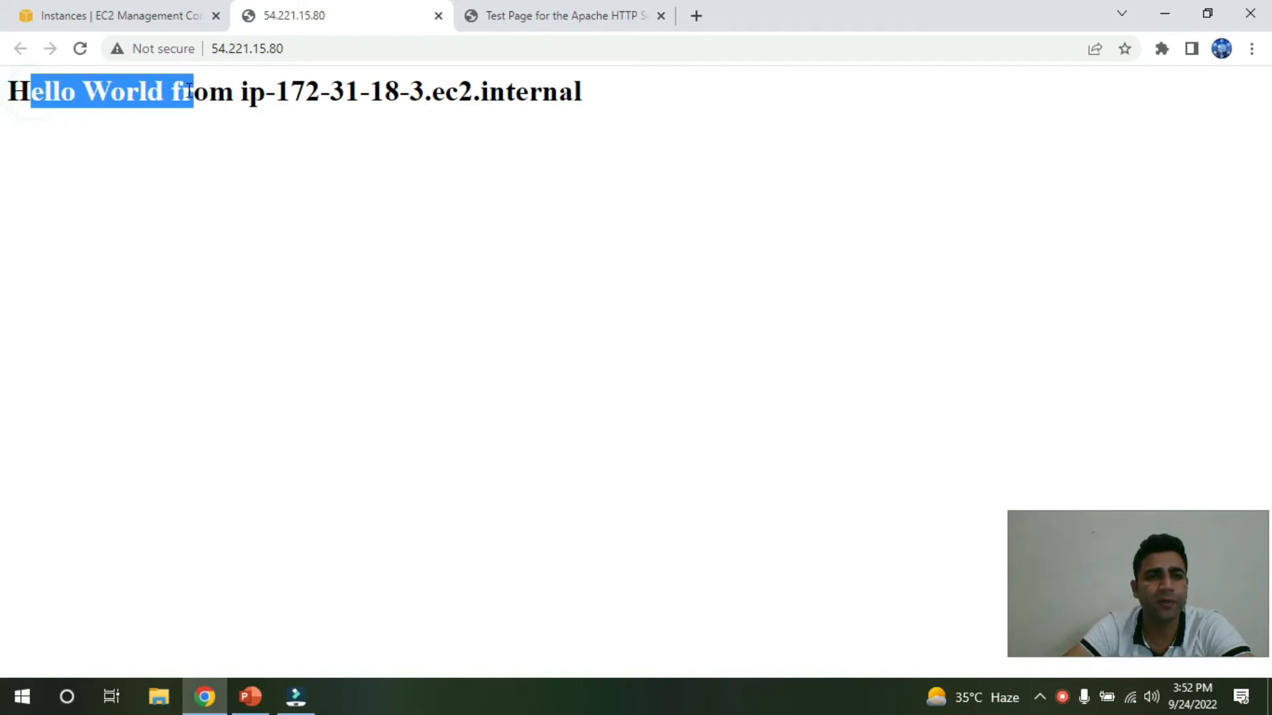
# Compare the Hello World page at 54.221.15.80 with the Apache test page at 54.162.108.107, examining the Hello World heading.
pyautogui.click(312, 89)
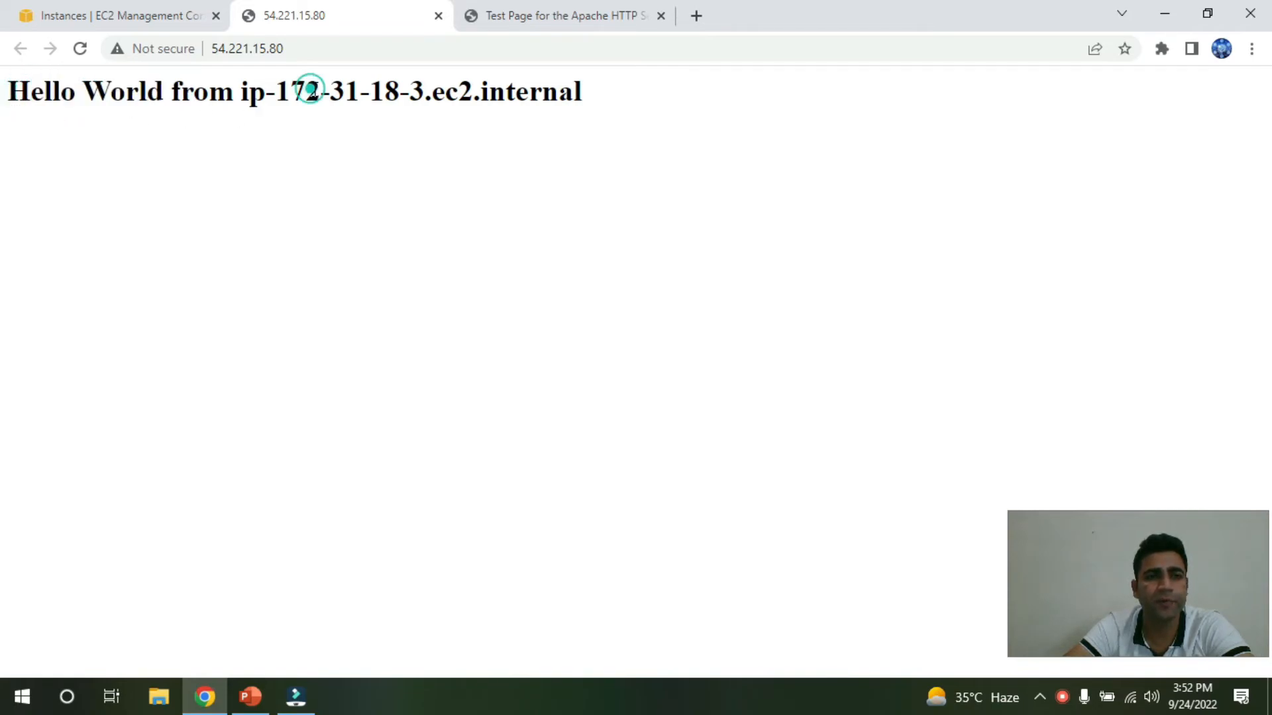
pyautogui.click(125, 21)
pyautogui.click(542, 7)
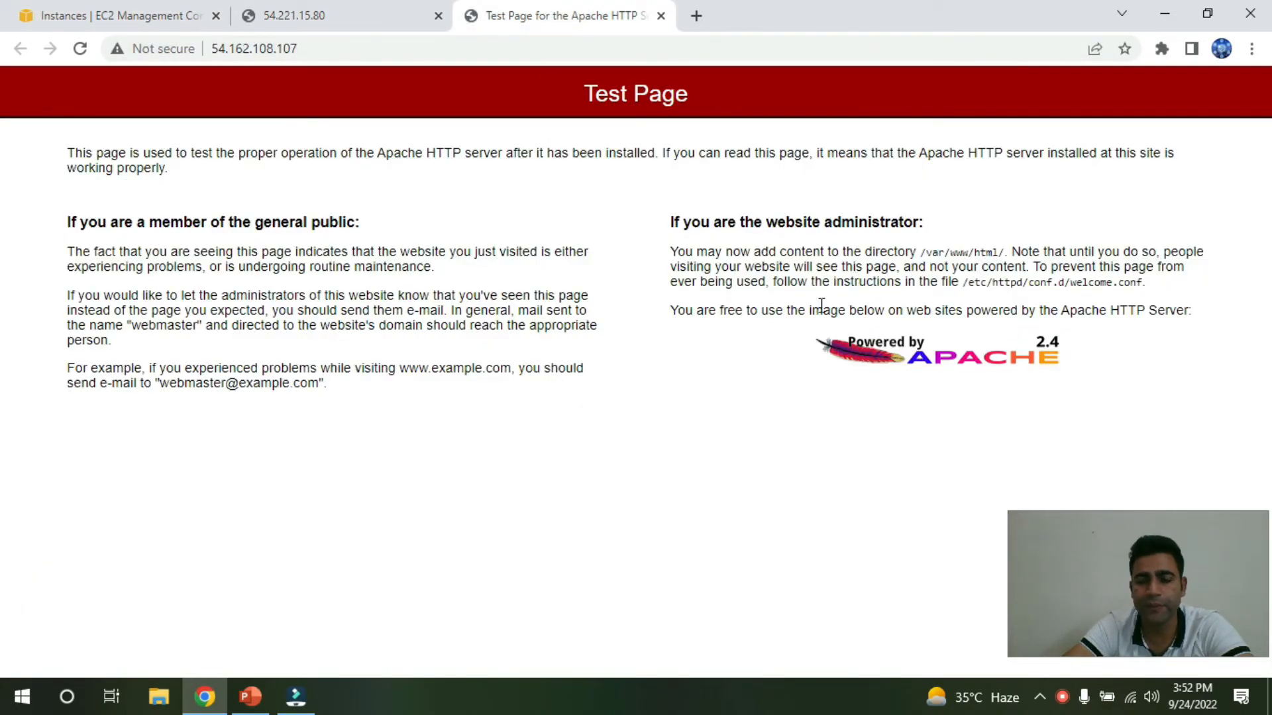
pyautogui.click(384, 7)
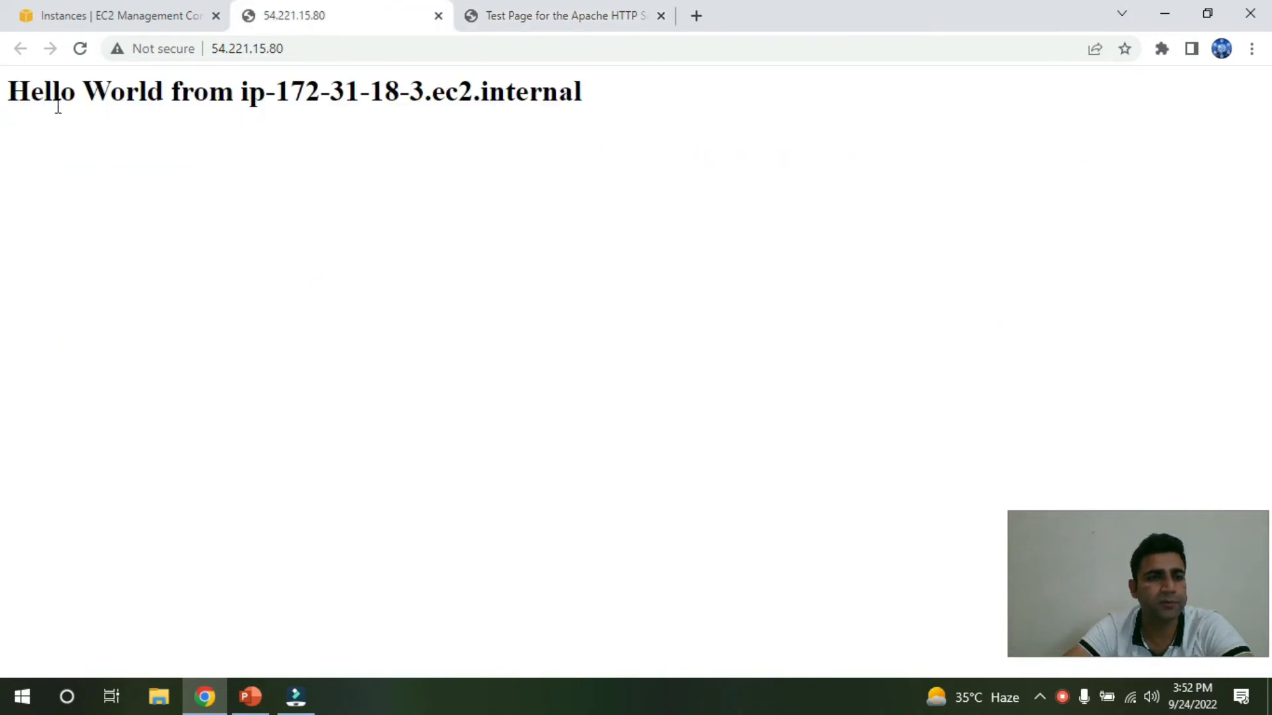
pyautogui.click(559, 9)
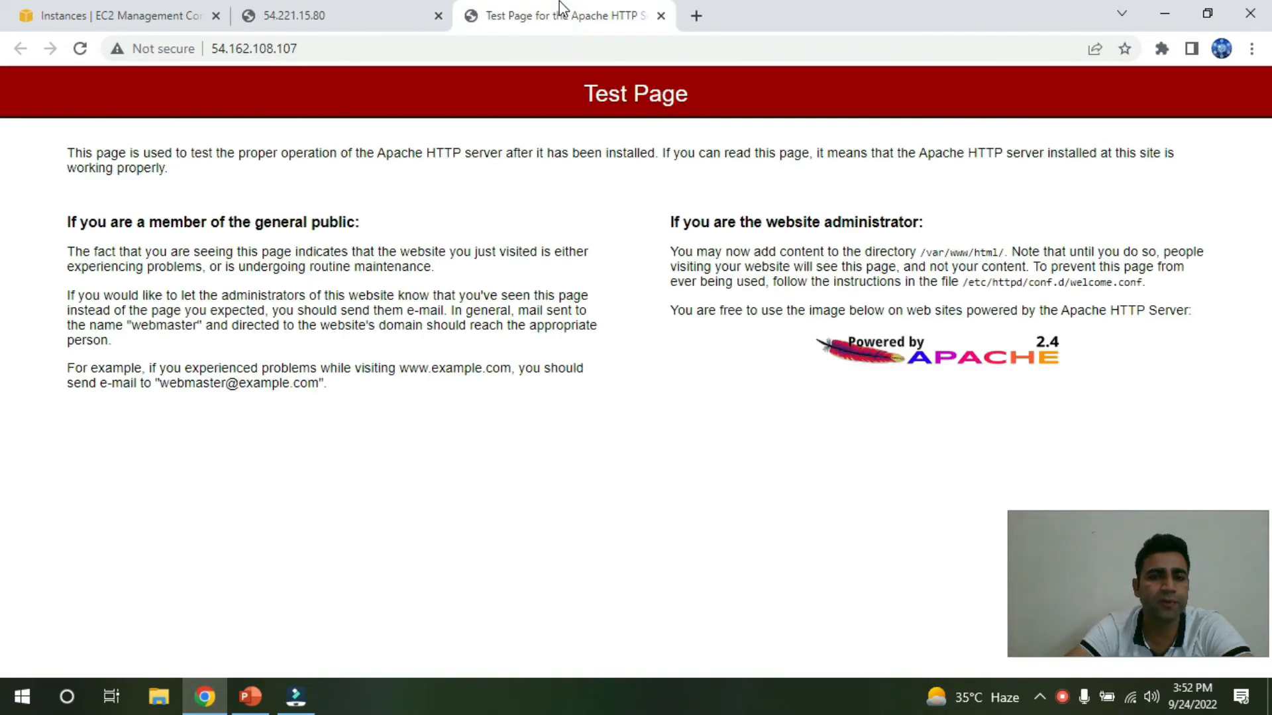
pyautogui.click(334, 14)
pyautogui.moveTo(33, 100); pyautogui.dragTo(593, 110)
pyautogui.click(604, 103)
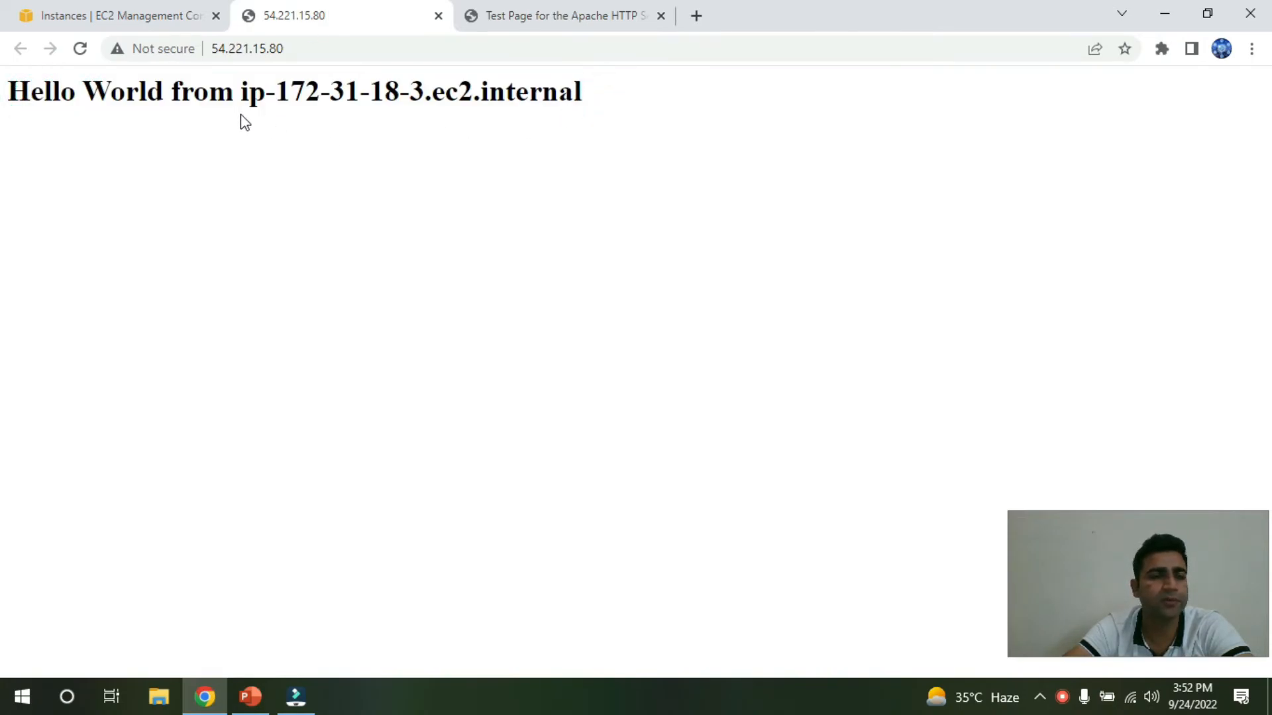
# Open the list of owned AMIs from the EC2 console, select My AMI, and review the actions available for it.
pyautogui.click(145, 18)
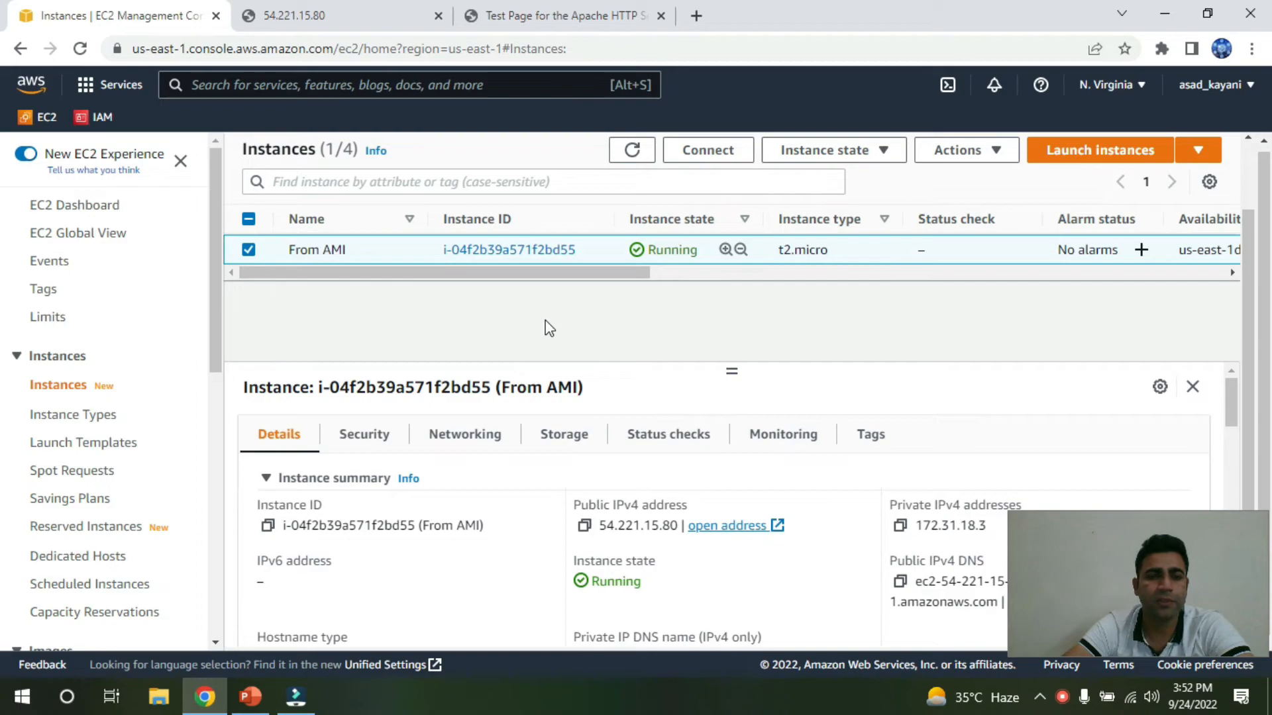
pyautogui.scroll(1, 490, 323)
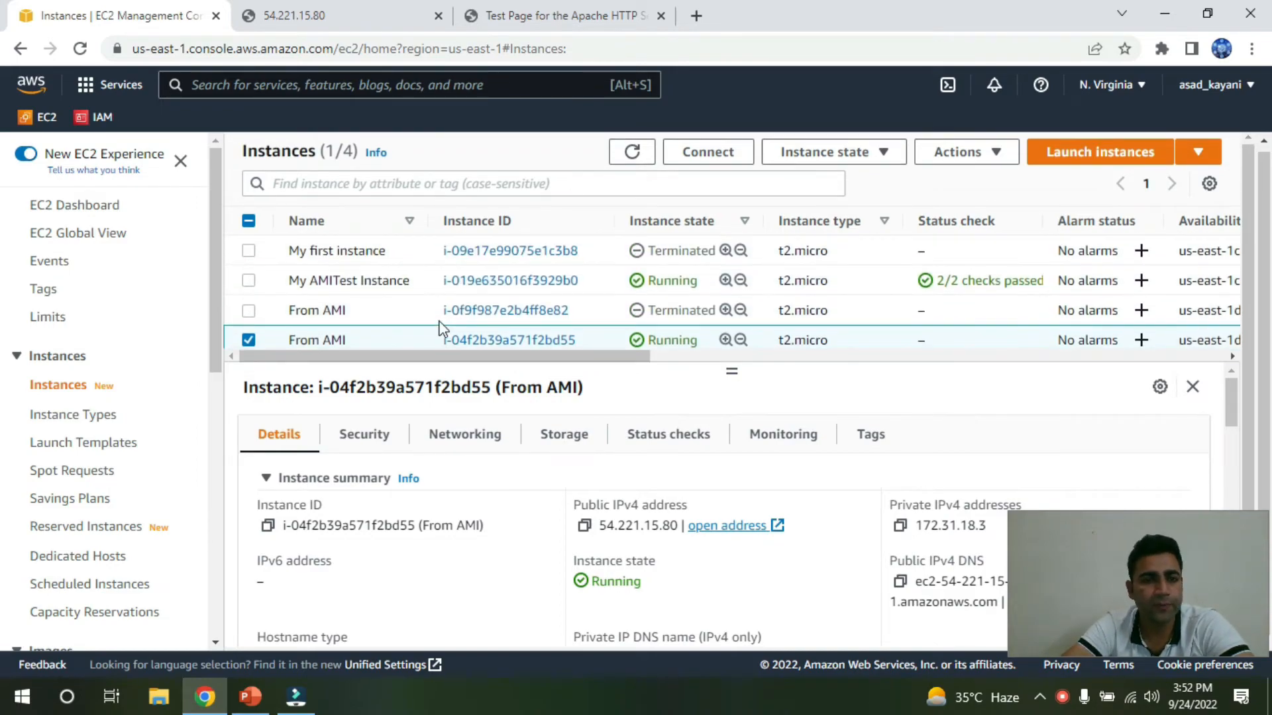
pyautogui.scroll(-2, 439, 323)
pyautogui.scroll(-3, 197, 454)
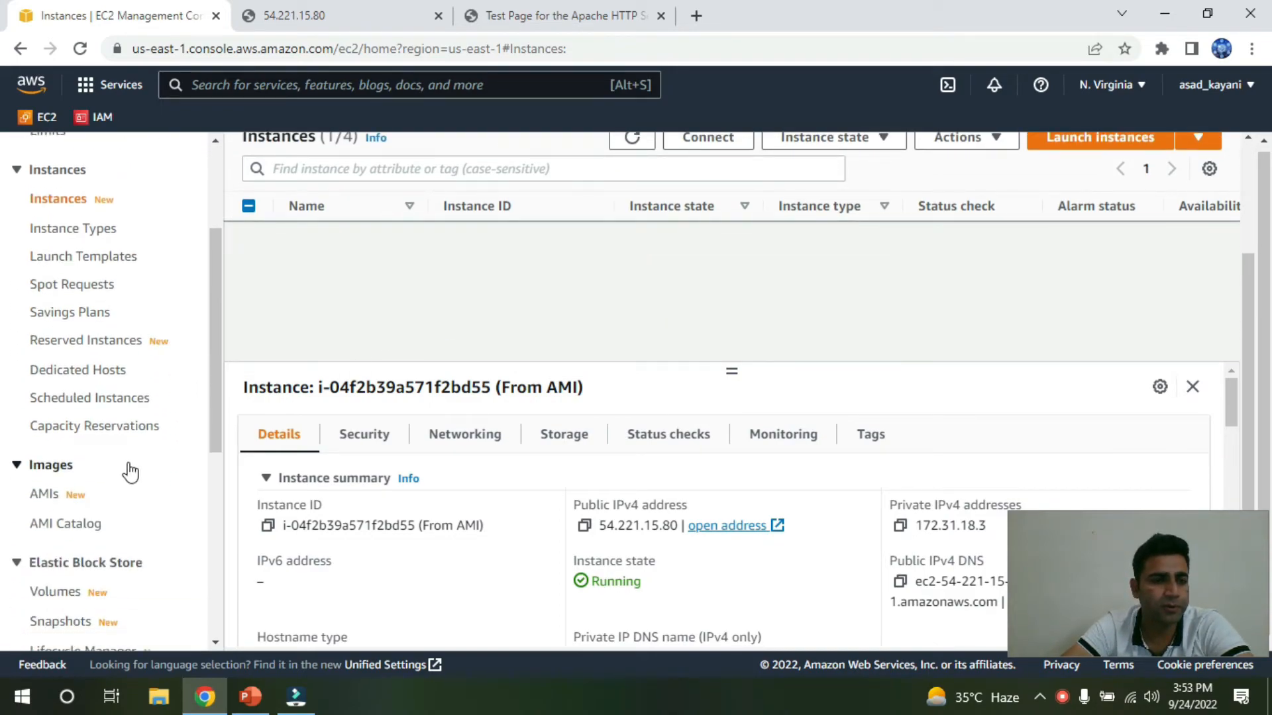
pyautogui.click(48, 497)
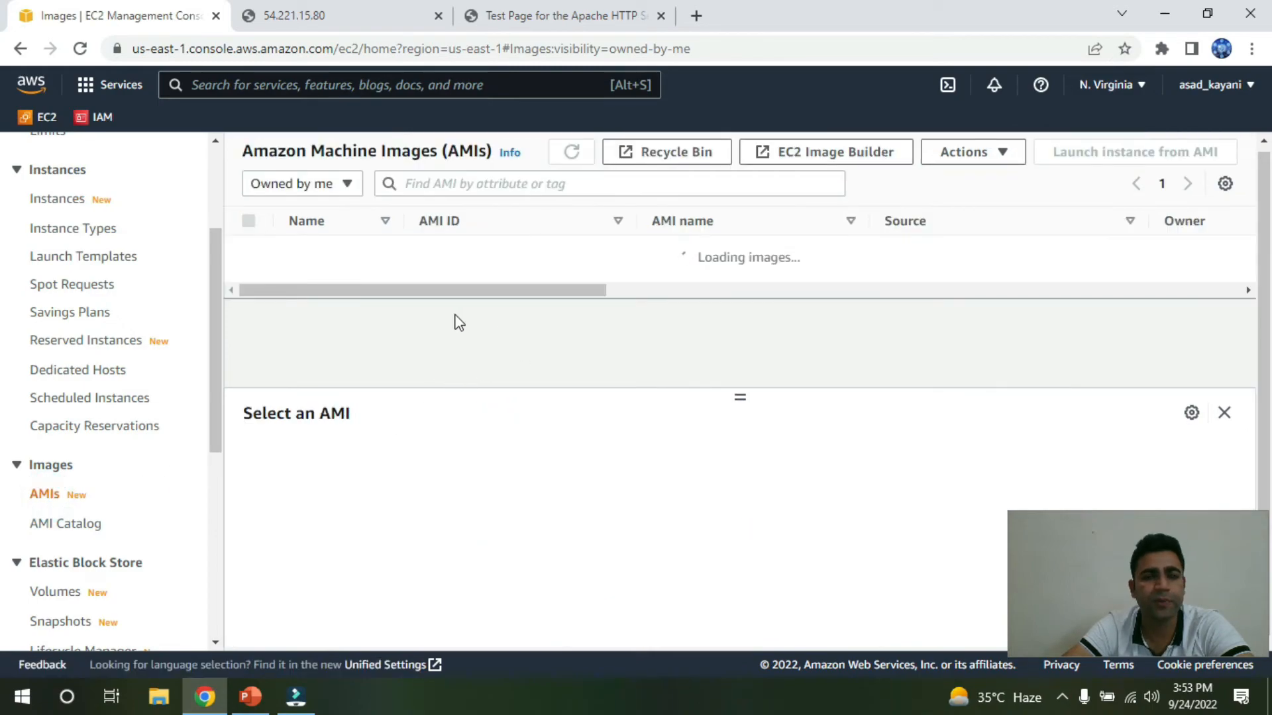
pyautogui.click(248, 278)
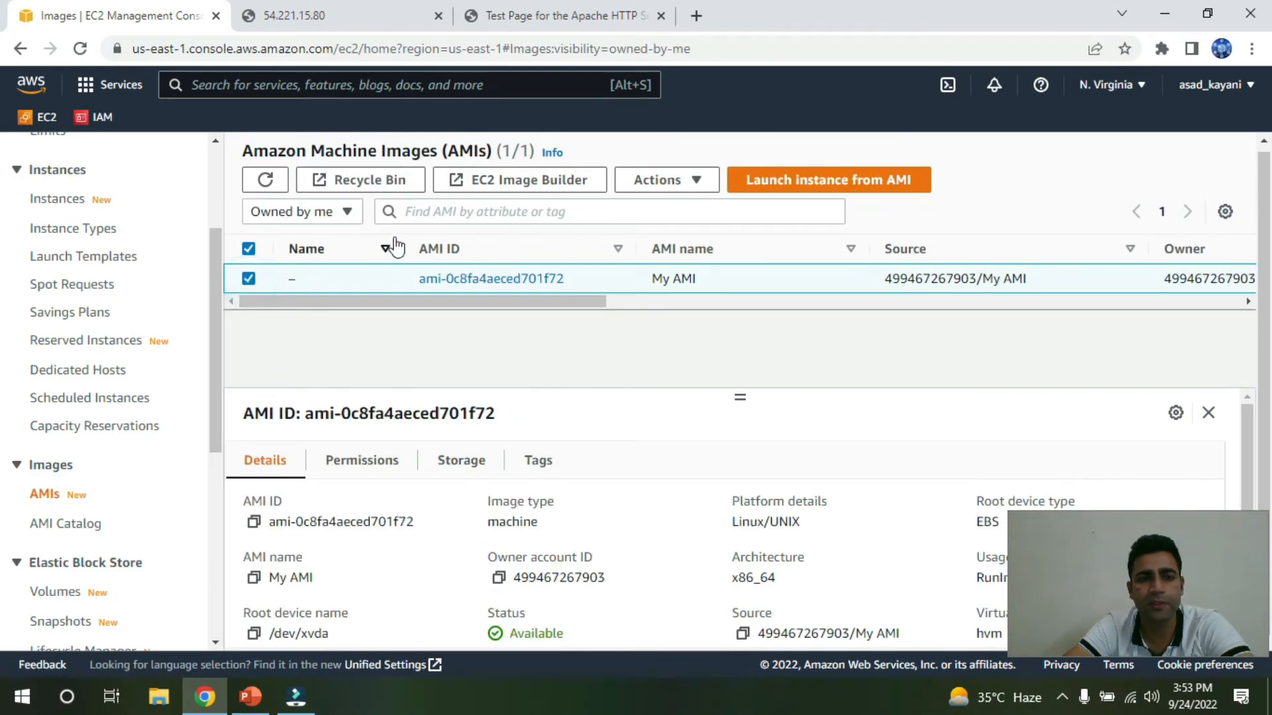
pyautogui.click(656, 183)
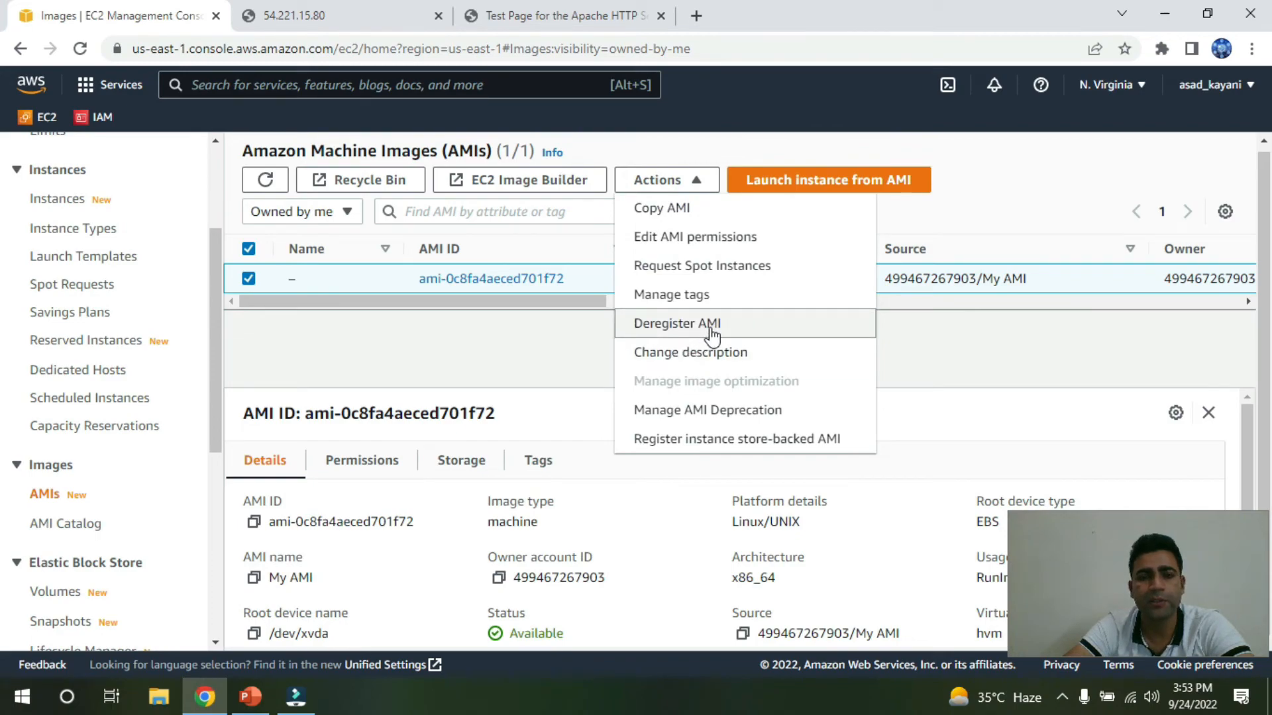
pyautogui.click(509, 327)
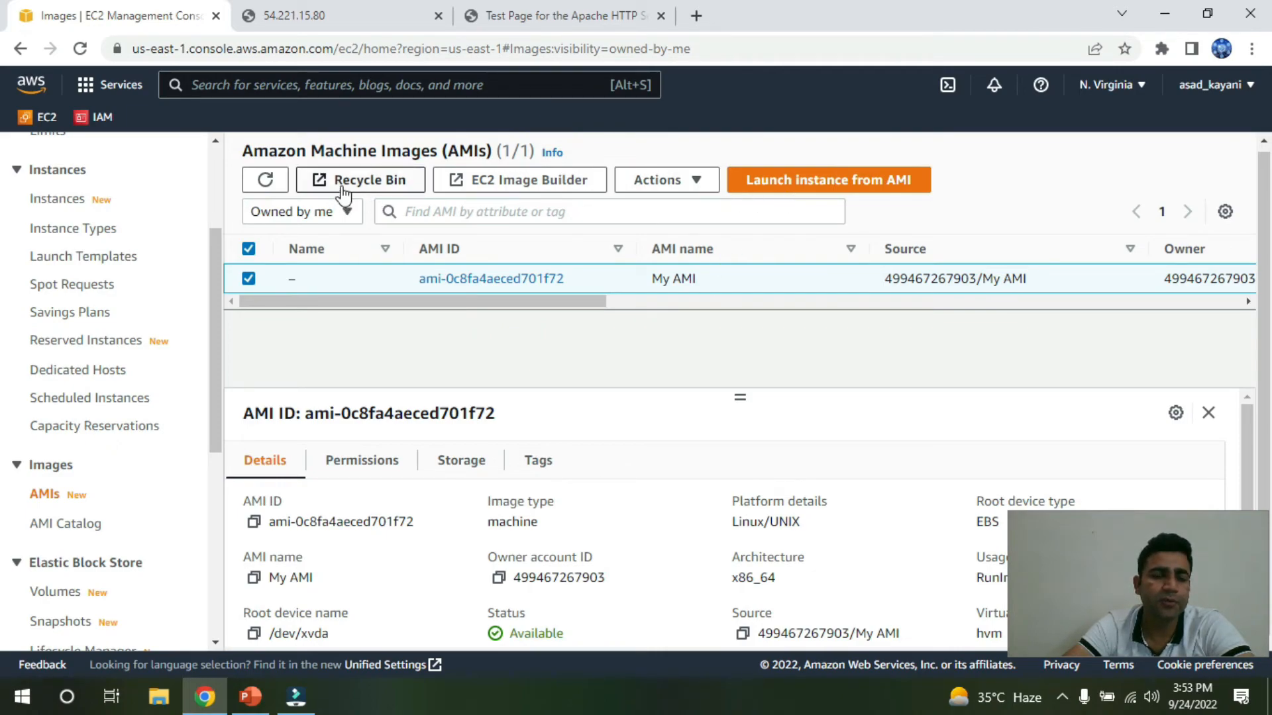
# Open the Recycle Bin console from the AMIs page and start creating a retention rule.
pyautogui.click(363, 179)
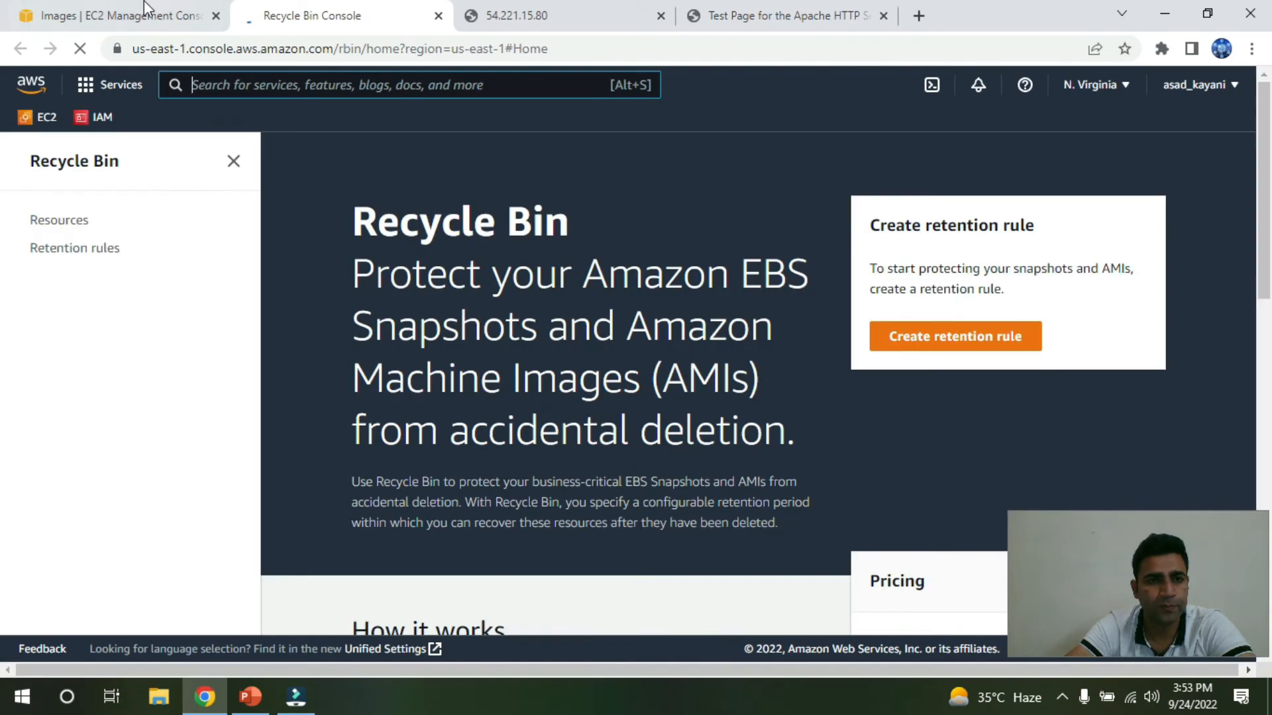
pyautogui.click(144, 3)
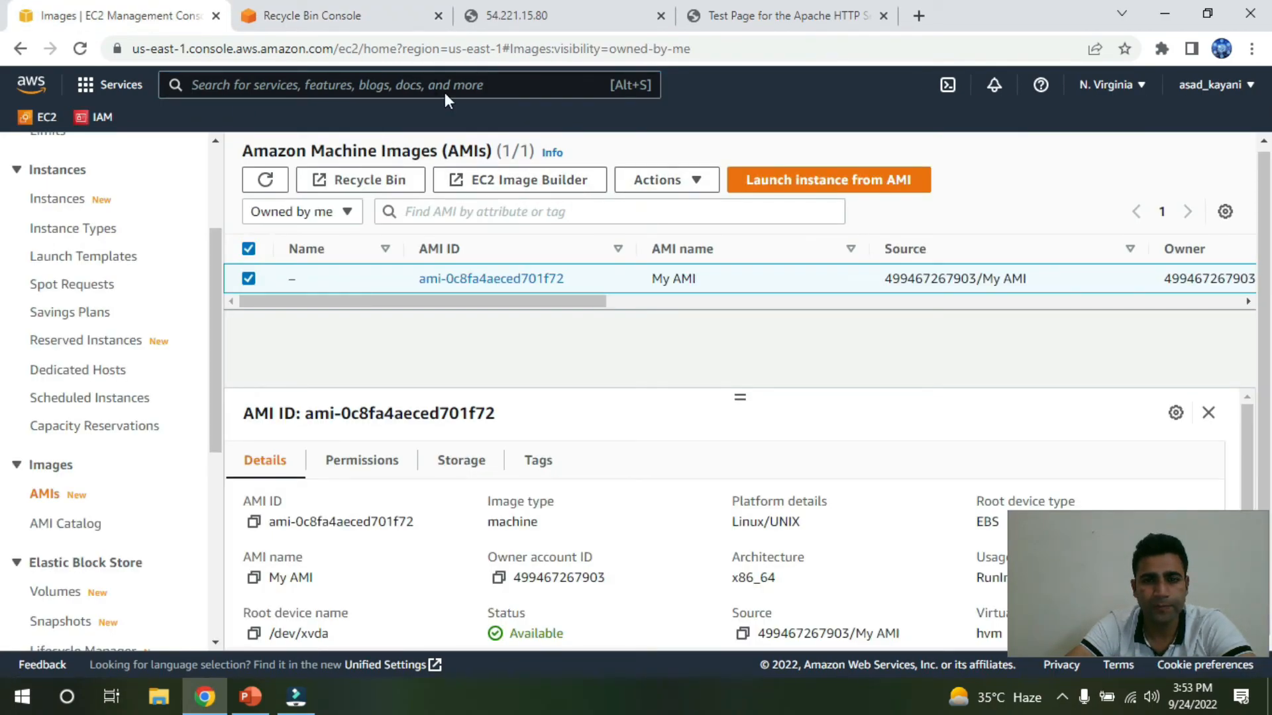
pyautogui.click(331, 15)
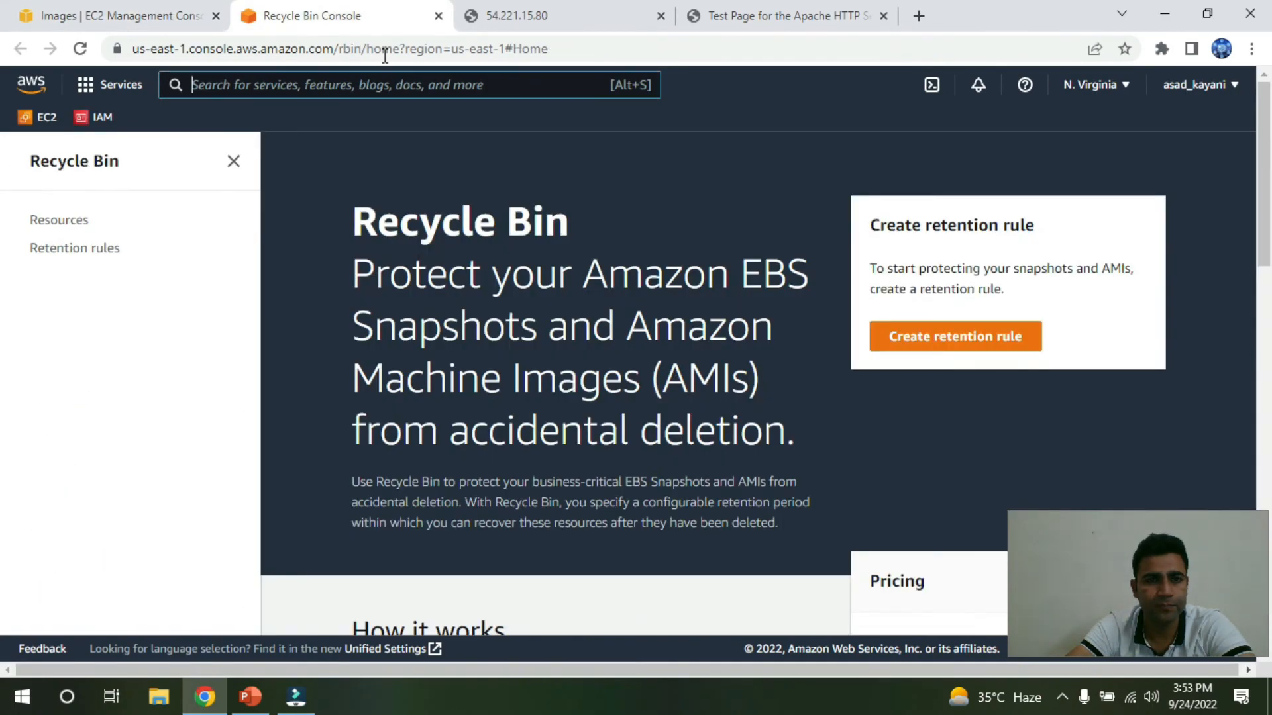
pyautogui.click(923, 349)
pyautogui.scroll(-1, 491, 363)
pyautogui.click(449, 320)
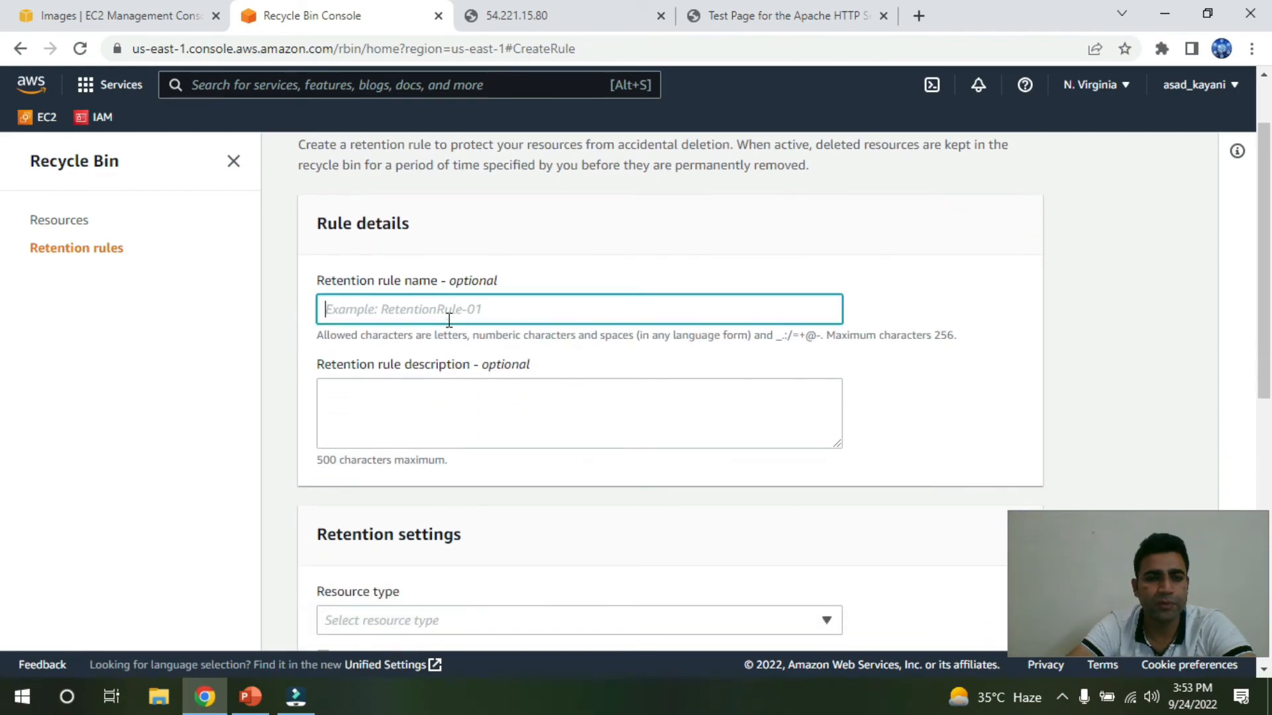
# Examine the retention rule form's resource type options, matching resource tags, retention period and rule tags.
pyautogui.scroll(-1, 481, 342)
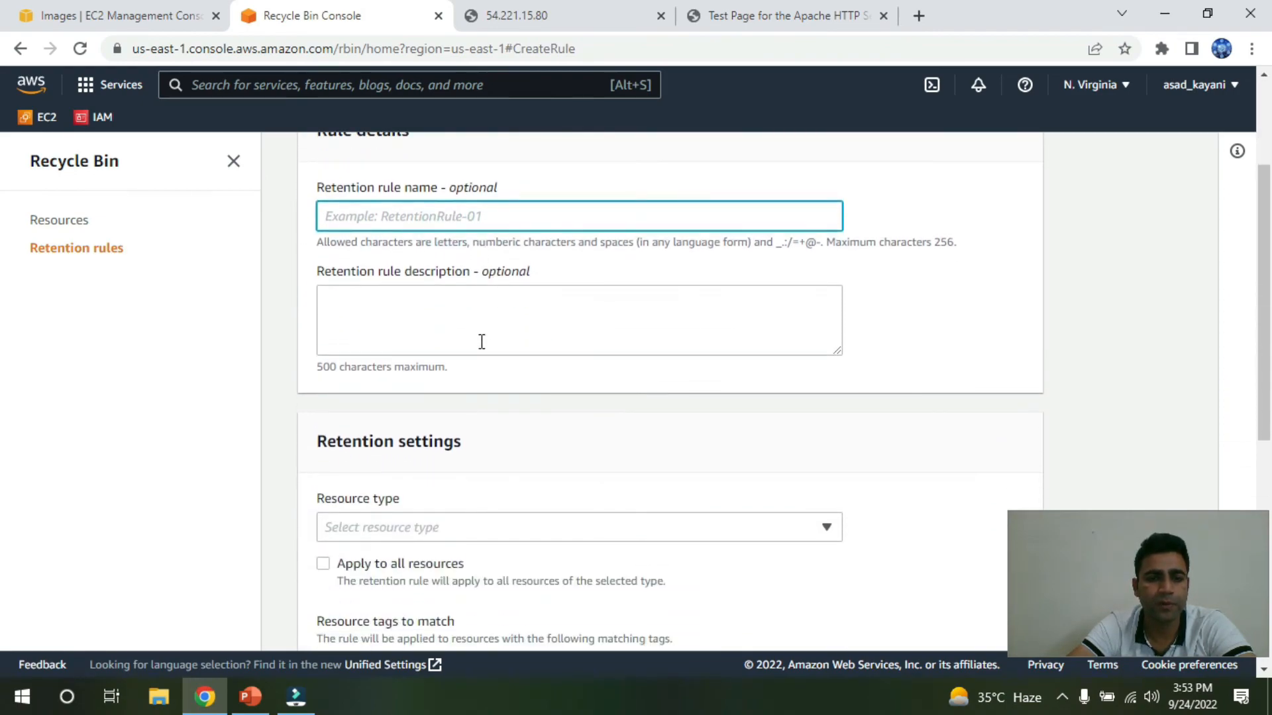
pyautogui.scroll(-1, 477, 437)
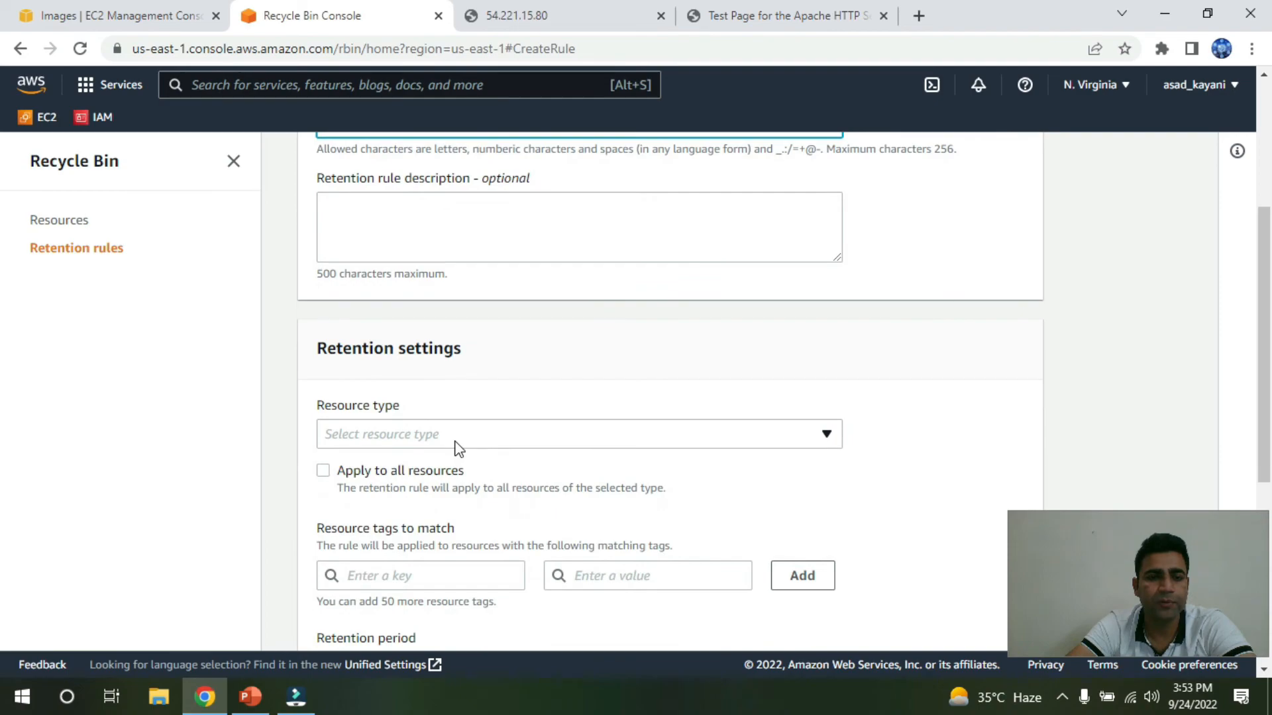
pyautogui.click(454, 440)
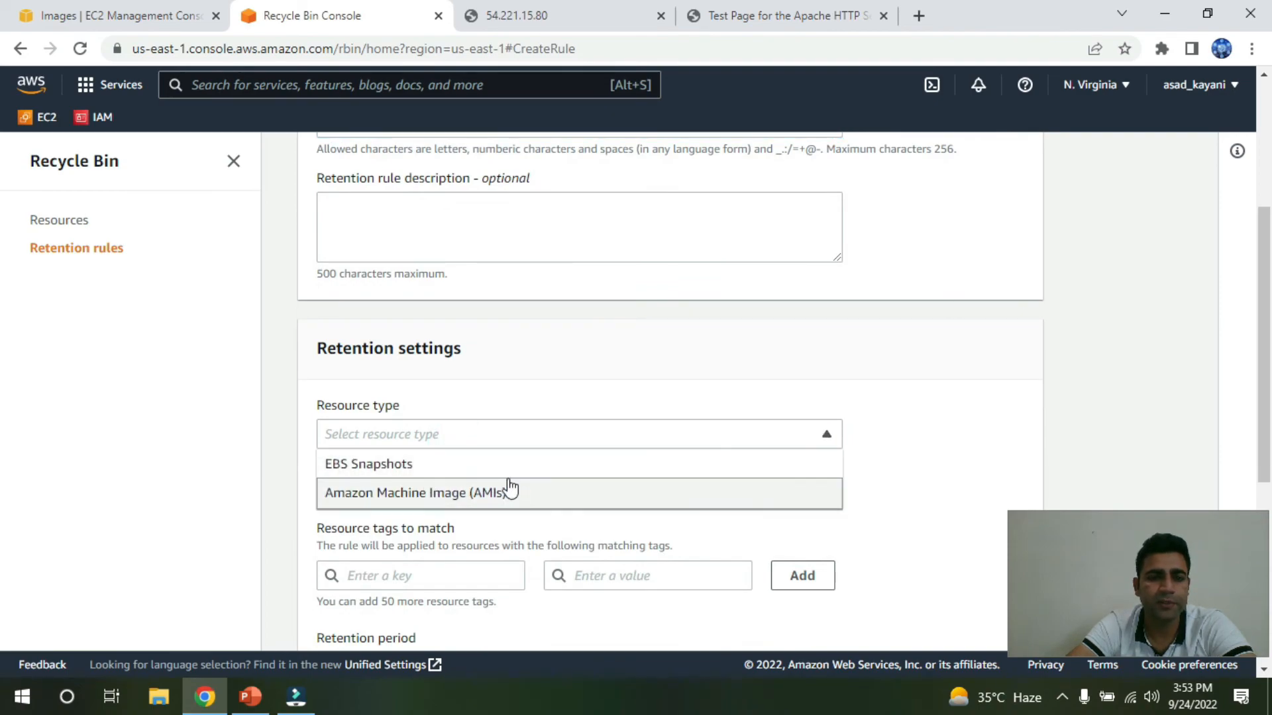
pyautogui.scroll(-1, 499, 483)
pyautogui.click(291, 451)
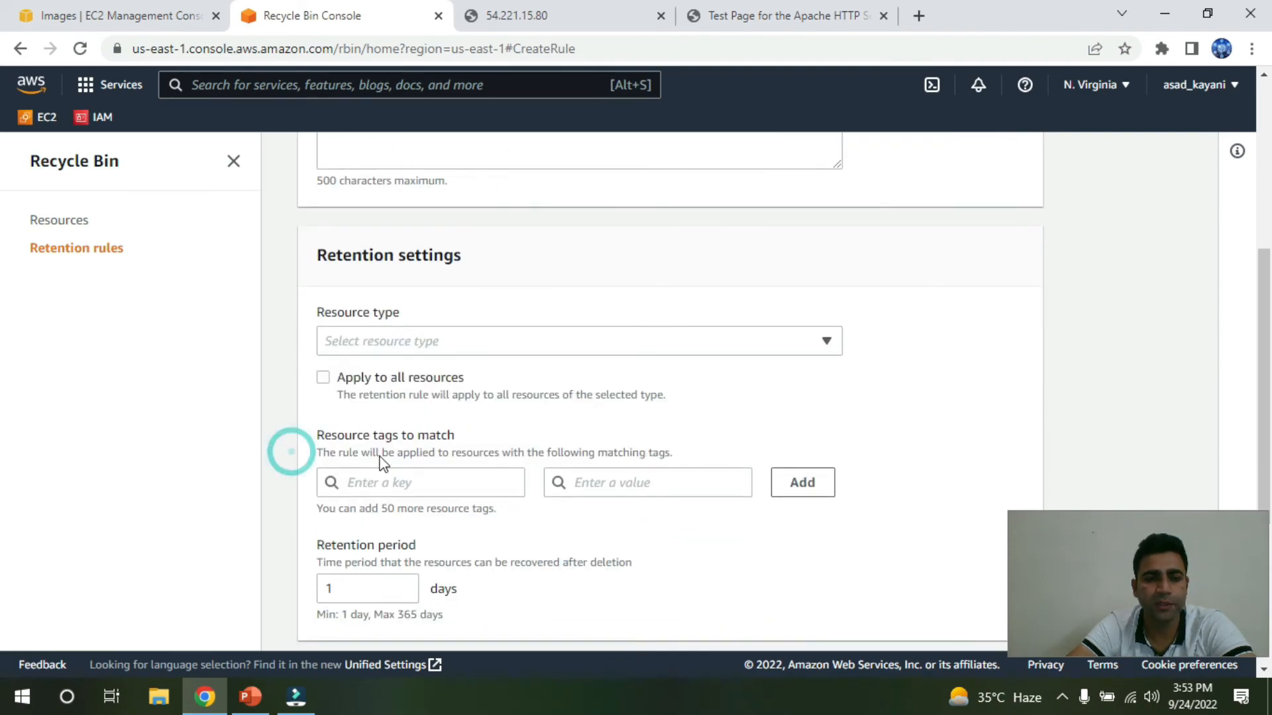
pyautogui.scroll(-3, 528, 446)
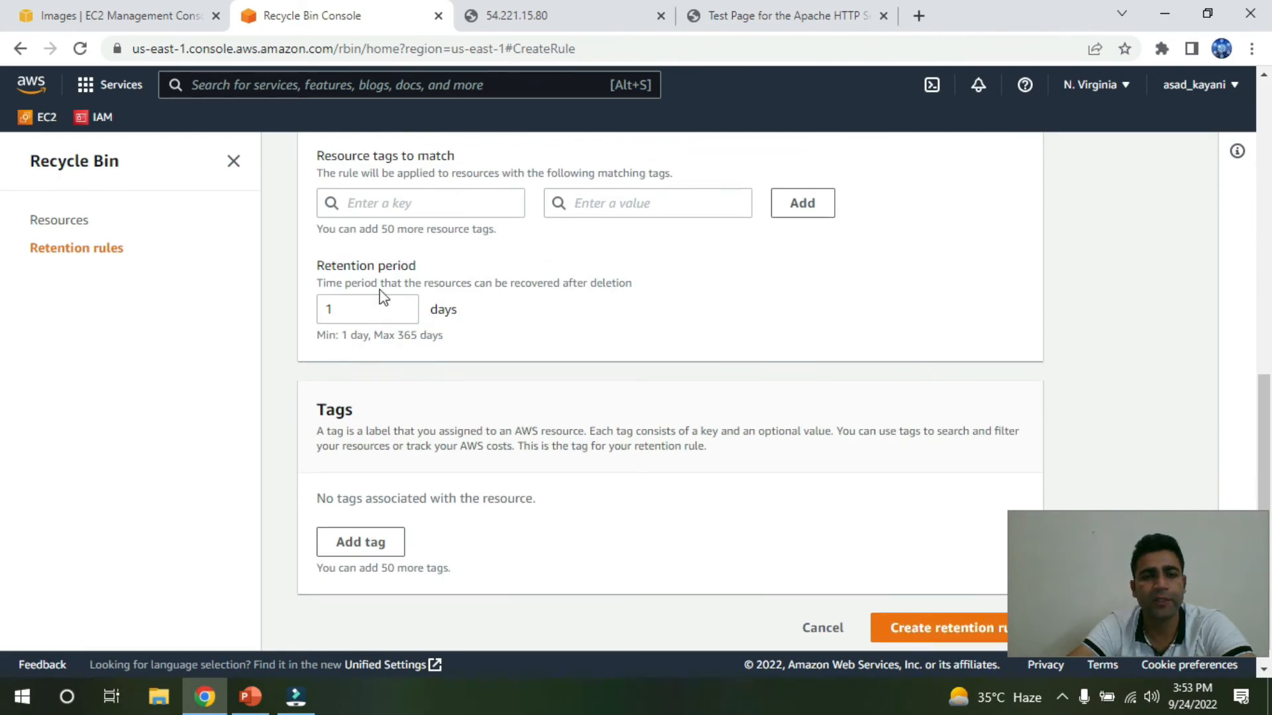
pyautogui.scroll(-1, 409, 371)
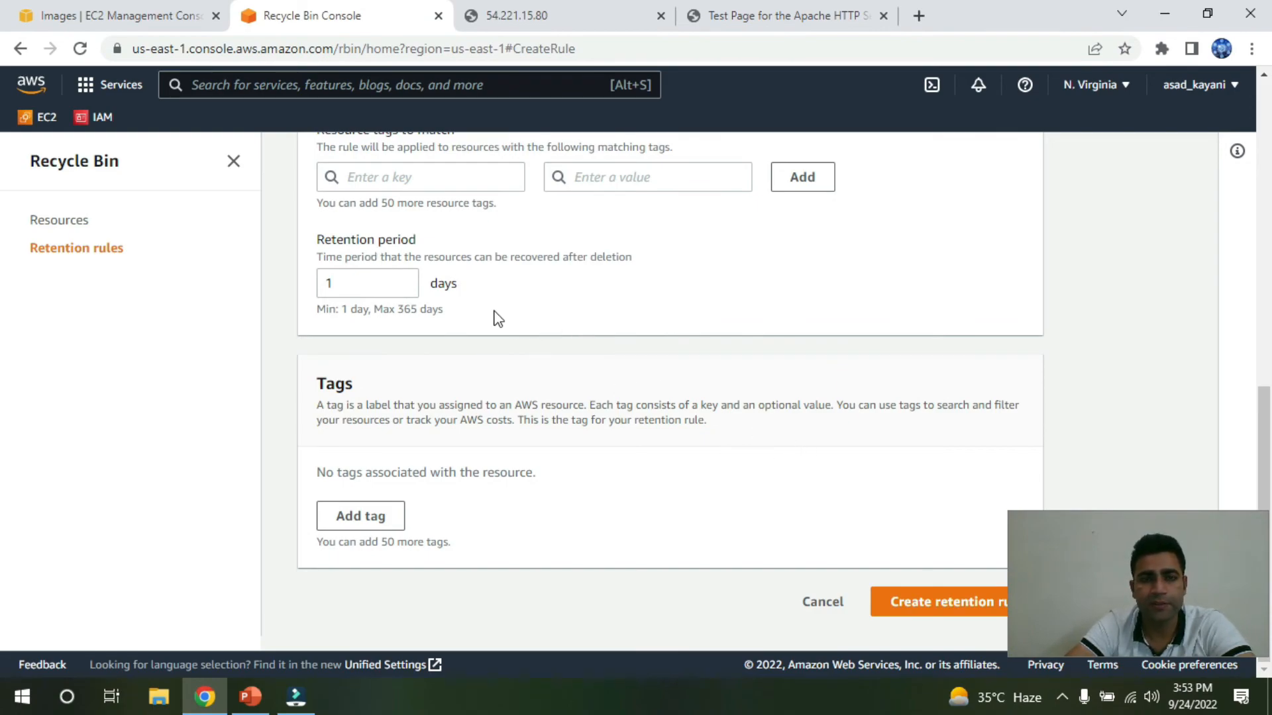
pyautogui.scroll(3, 493, 314)
pyautogui.scroll(4, 404, 311)
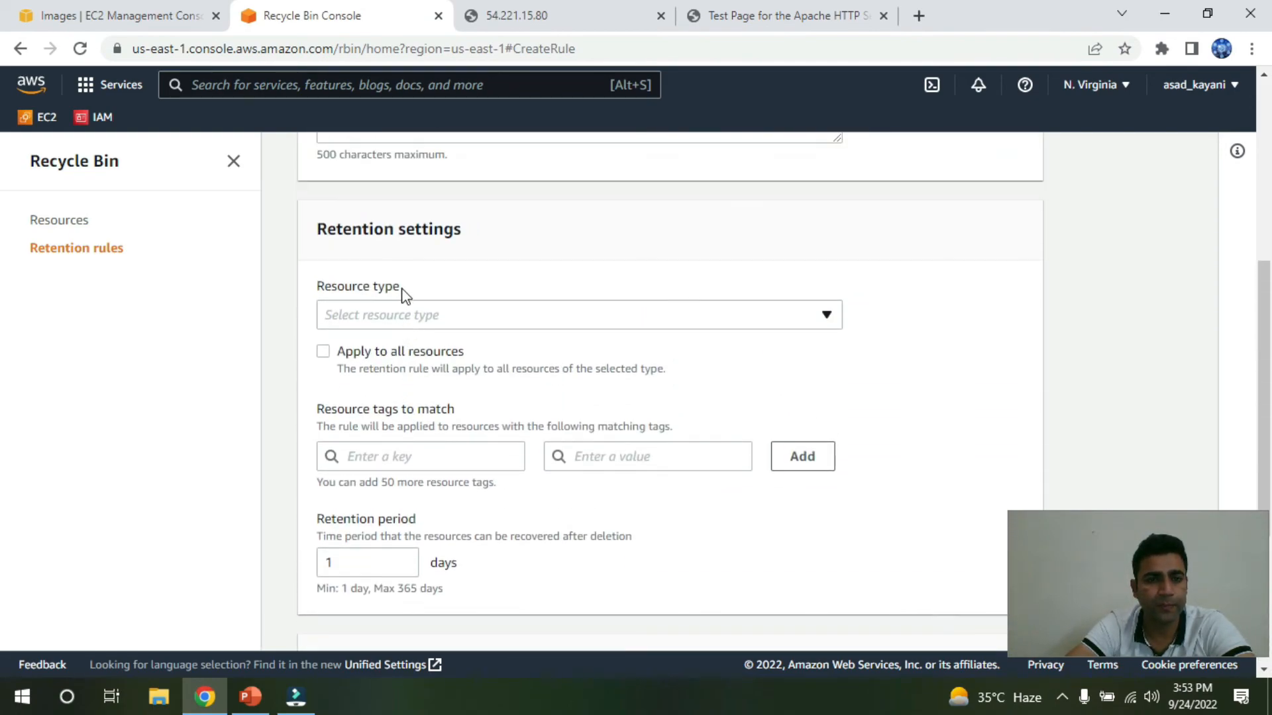
pyautogui.click(435, 502)
pyautogui.scroll(-7, 199, 474)
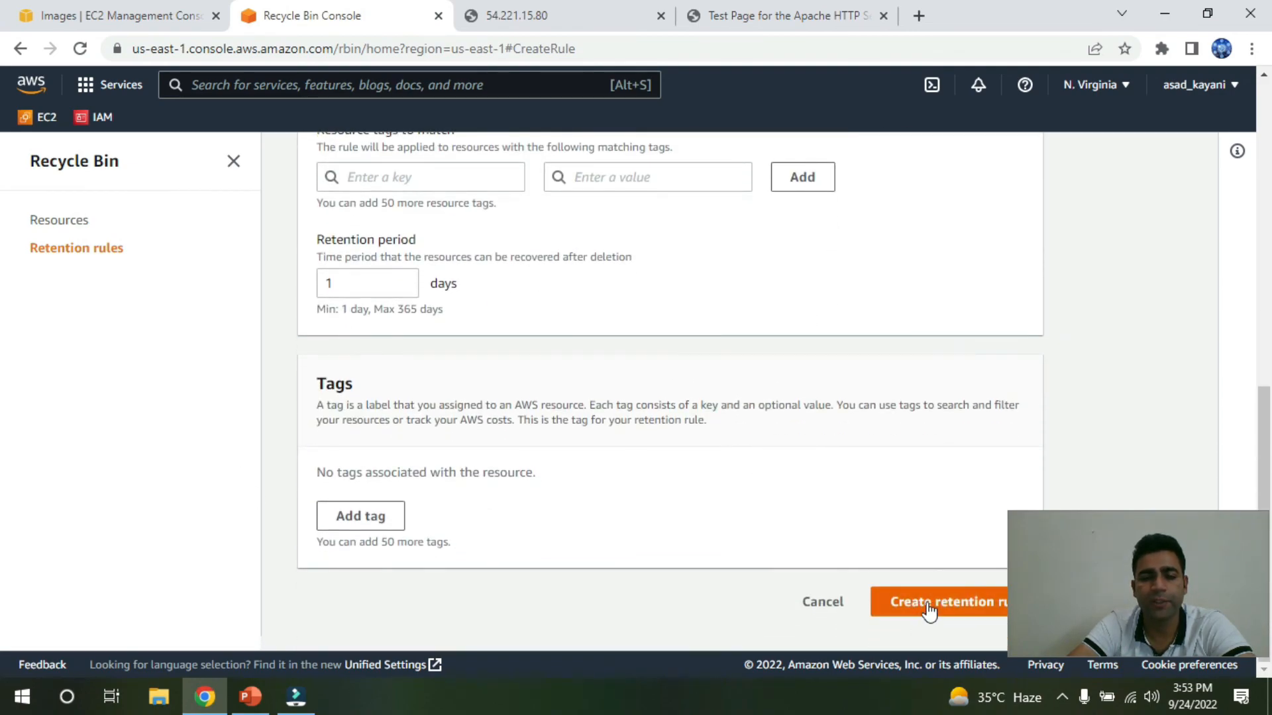
# Recheck the retention rule form's description and rule details against the AMI list, and return to My AMI.
pyautogui.click(91, 8)
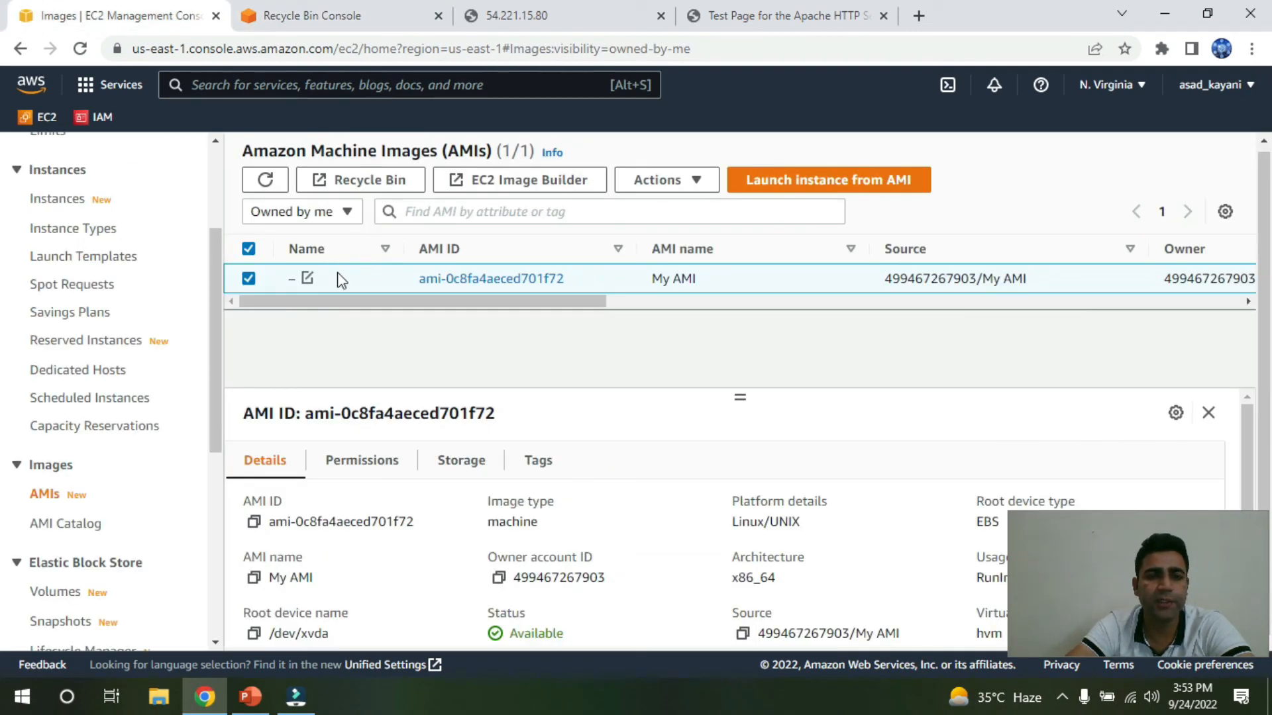
pyautogui.click(265, 16)
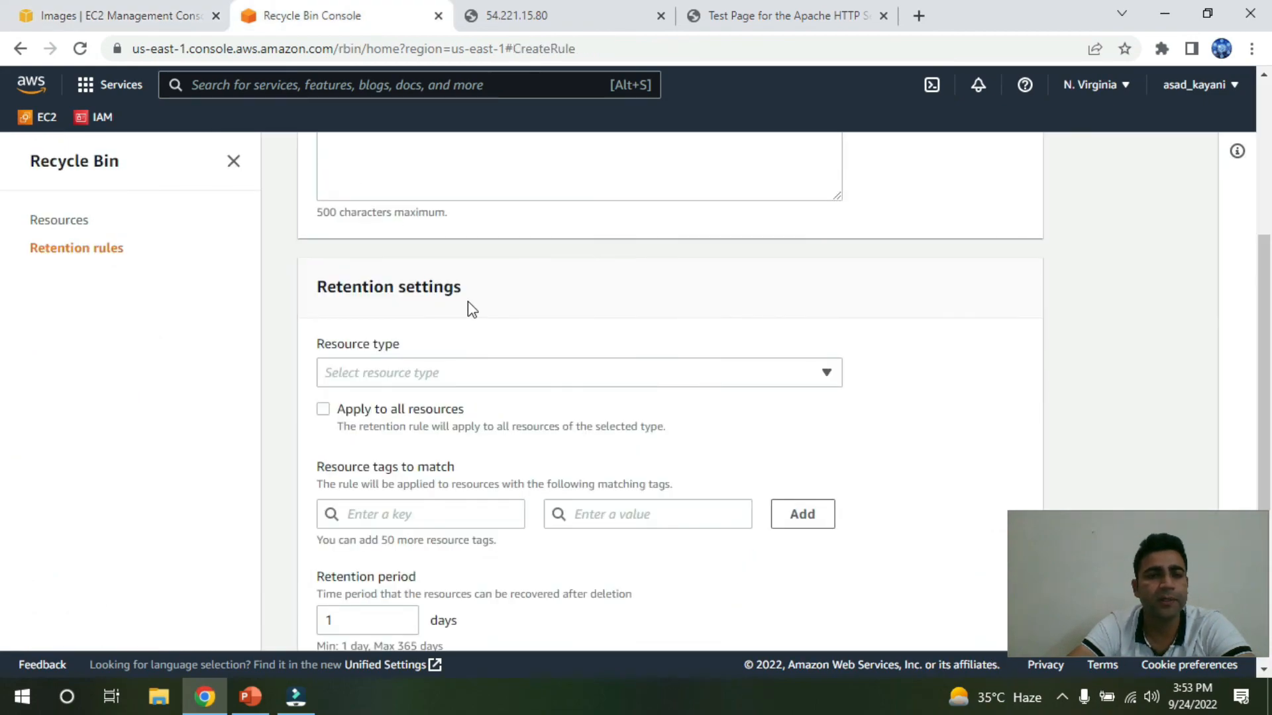
pyautogui.scroll(5, 467, 301)
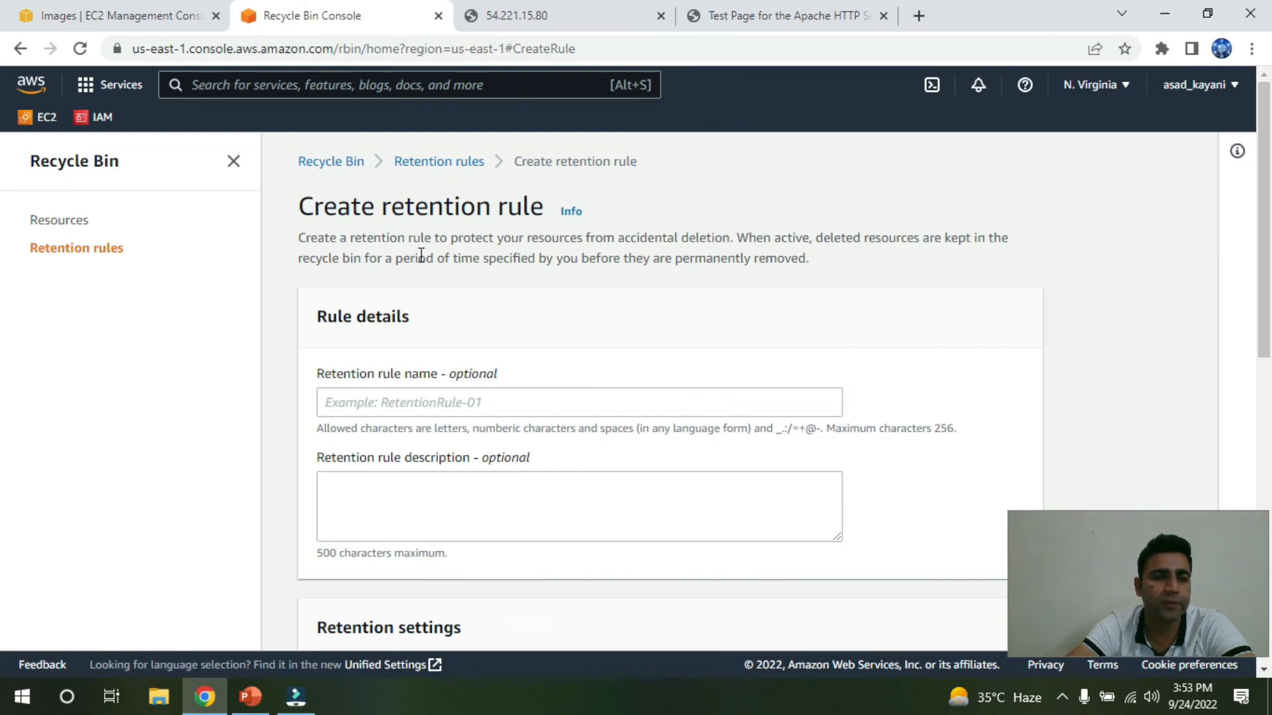
pyautogui.scroll(-1, 497, 365)
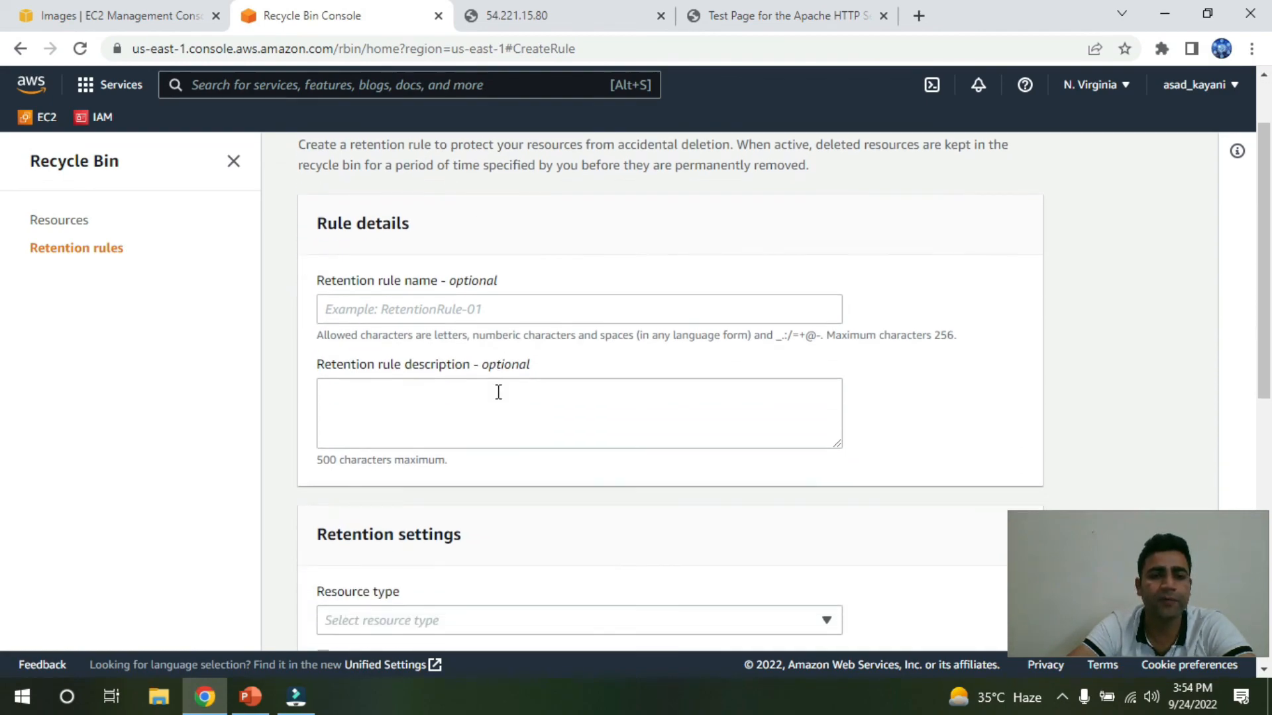
pyautogui.click(153, 9)
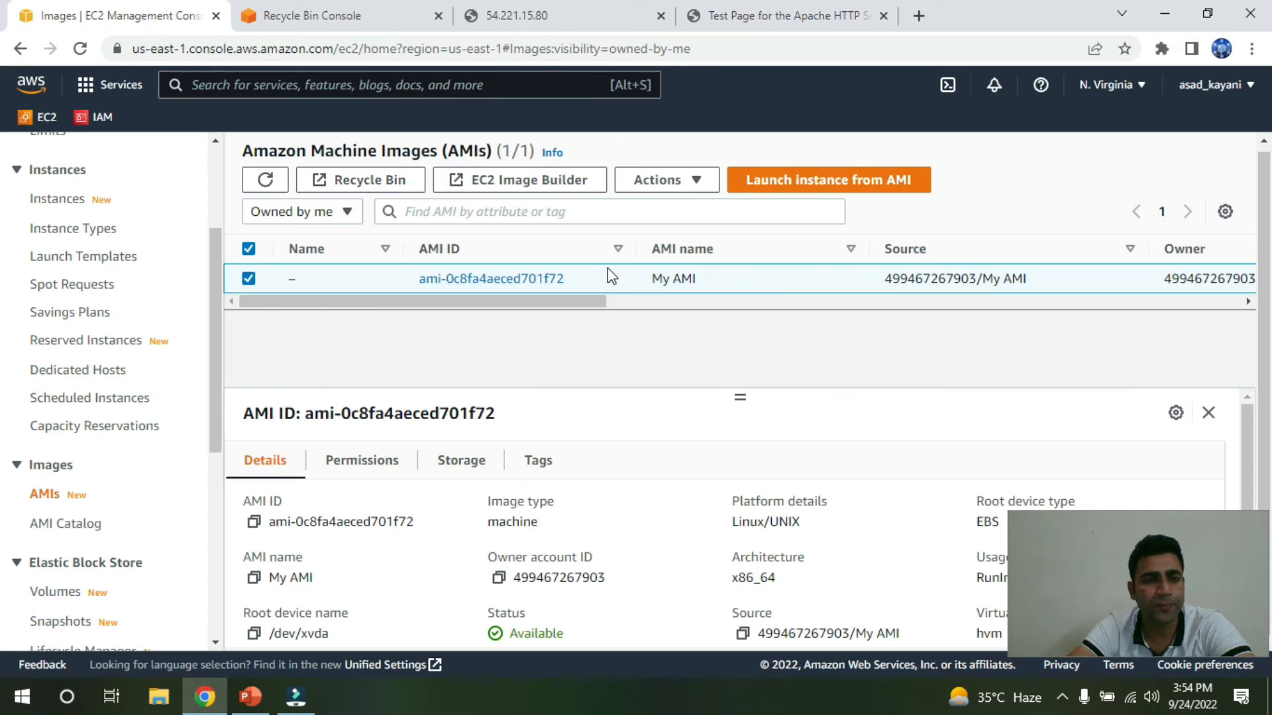